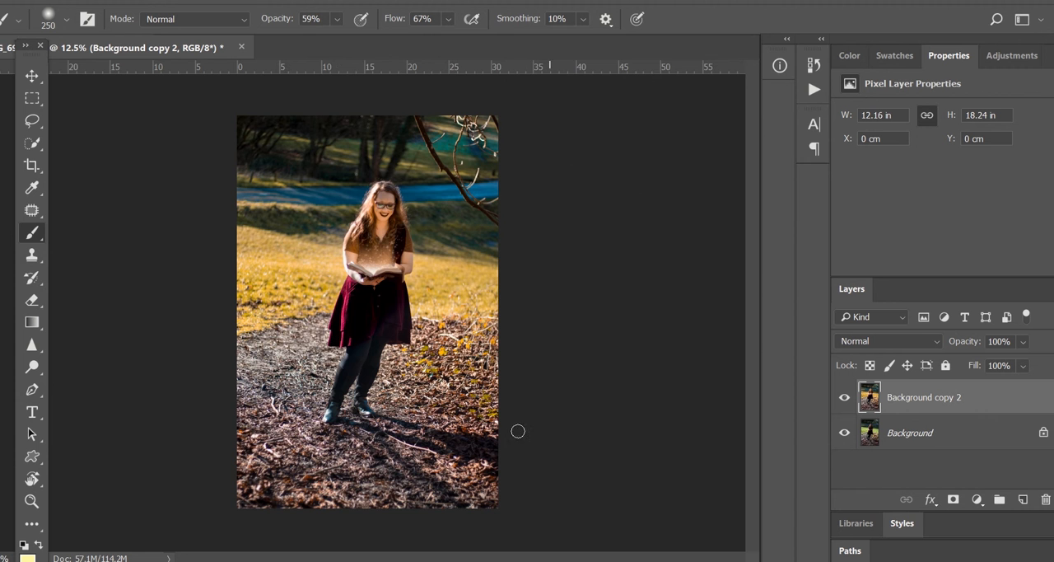
Compare the finished edit with the original photo by toggling the retouched layer's visibility
scroll(464, 242, "up", 5)
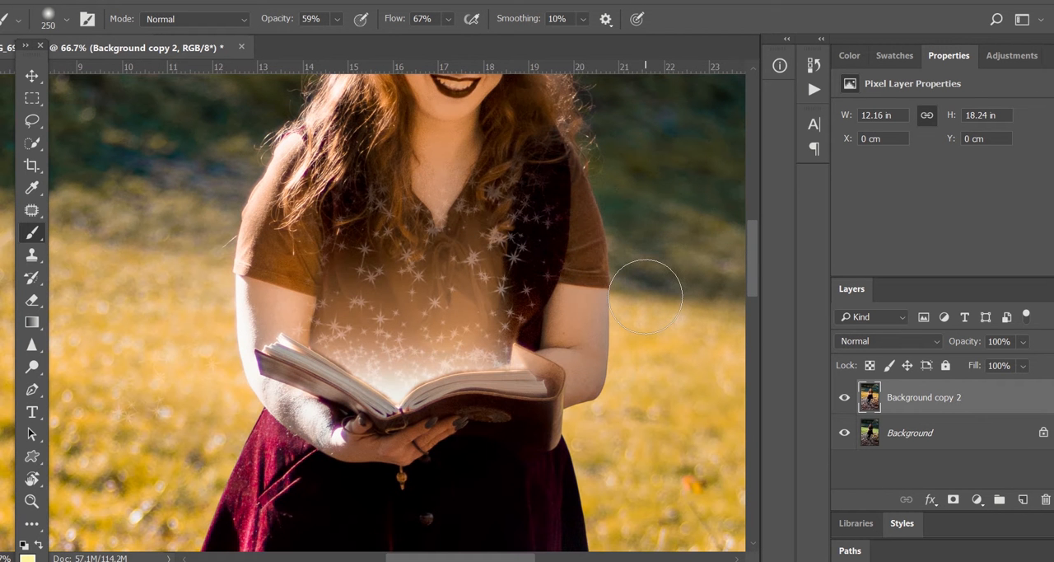
scroll(645, 296, "down", 1)
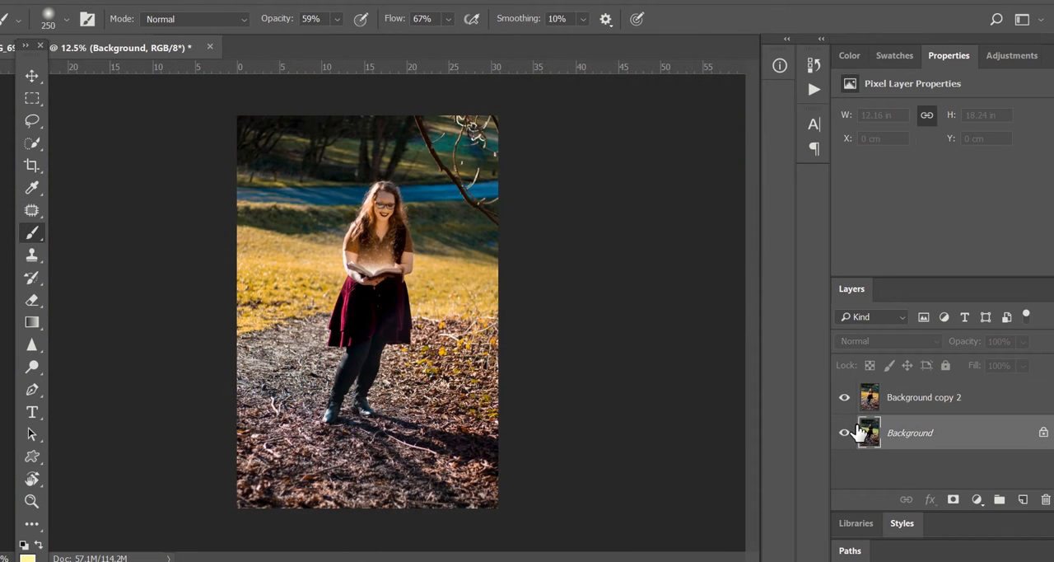
left_click(849, 400)
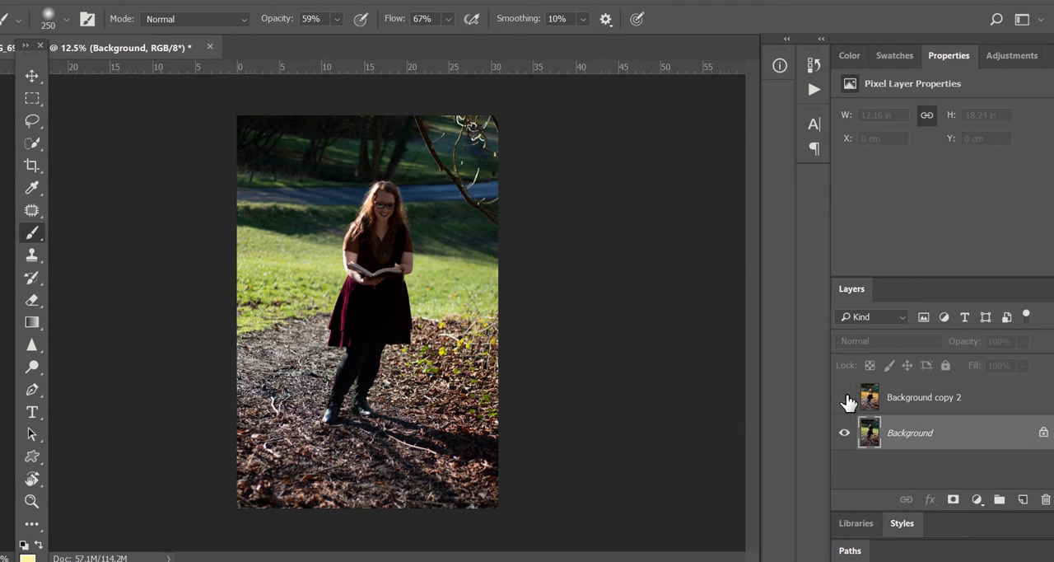
left_click(845, 399)
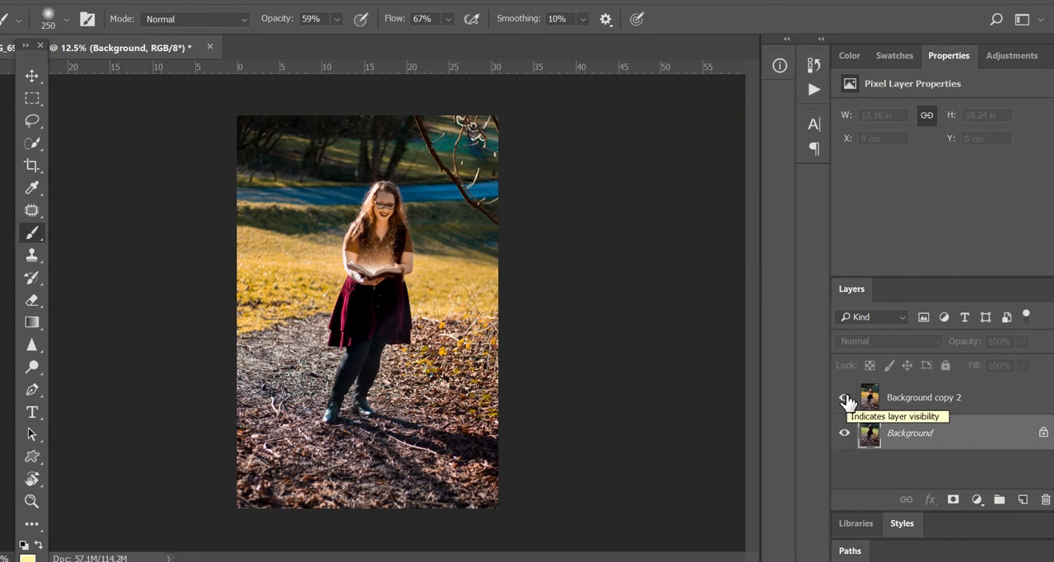
left_click(846, 399)
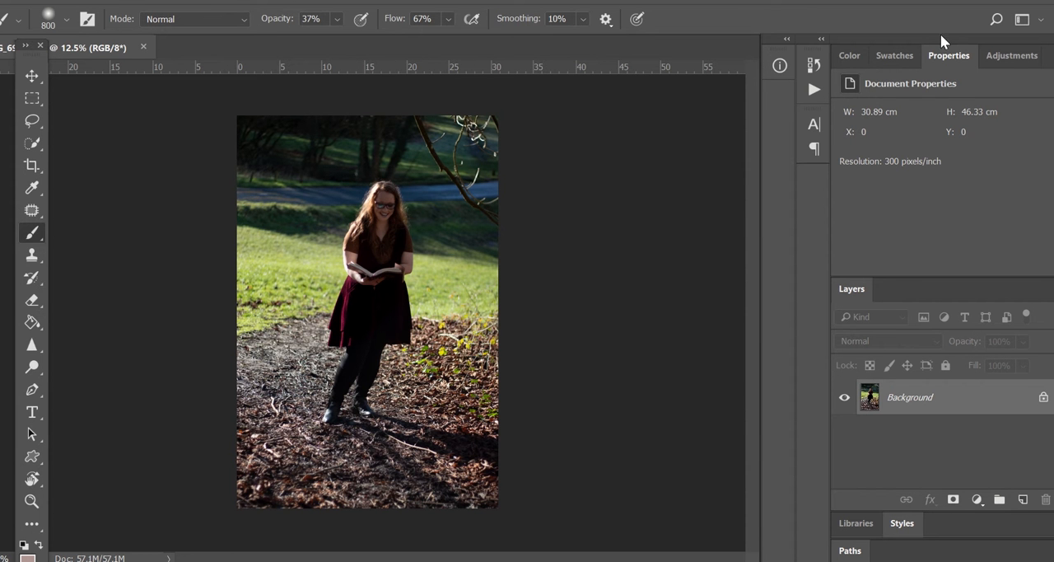
Add a Brightness/Contrast adjustment layer and set its brightness to 27
left_click(1011, 55)
left_click(871, 94)
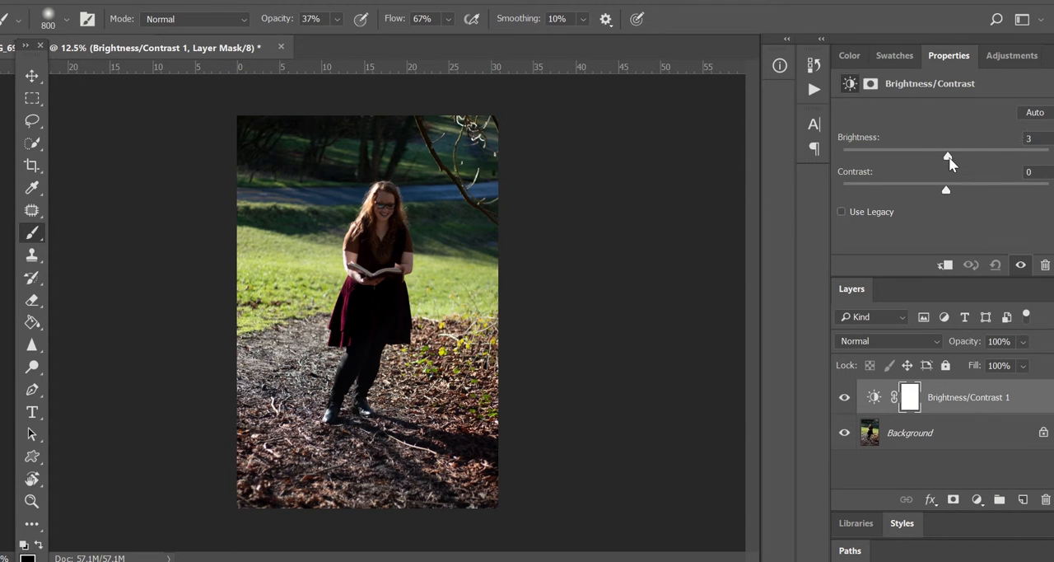
mouse_move(948, 157)
left_mouse_down()
mouse_move(997, 161)
mouse_move(966, 158)
left_mouse_up()
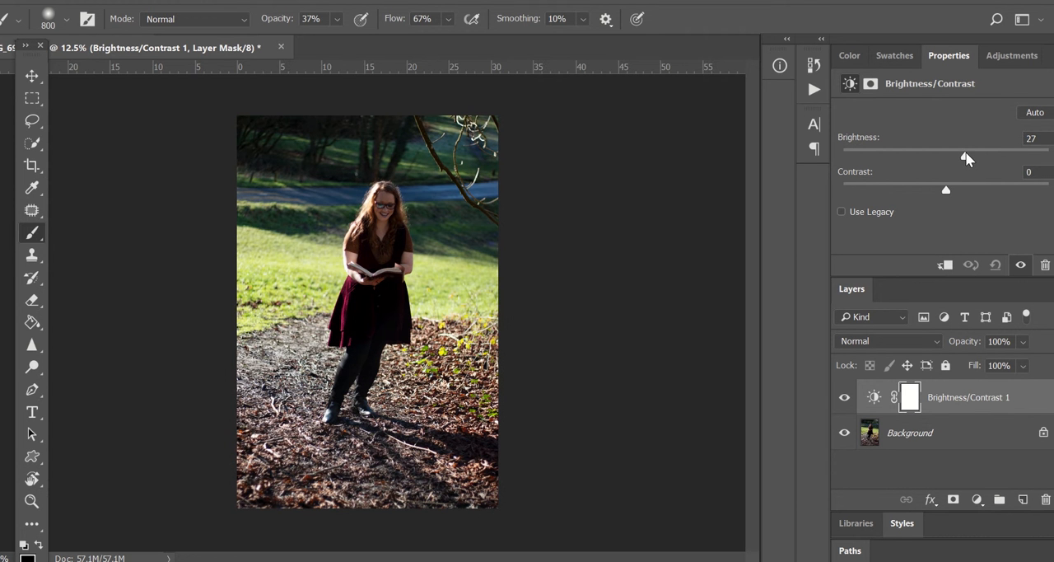
Duplicate the Background layer and hide the original Background
left_click_drag(901, 438, 1023, 498)
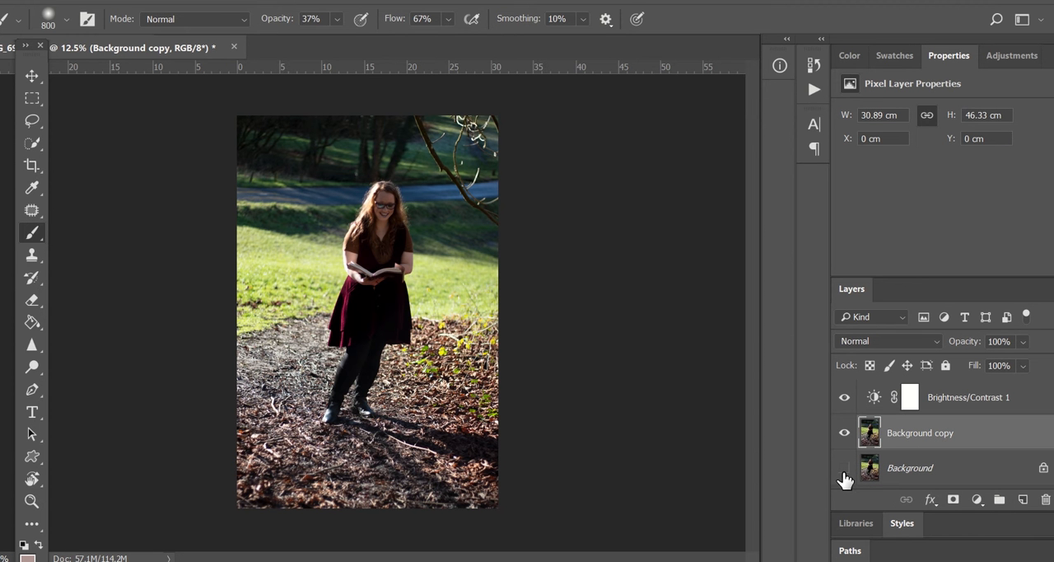
left_click(844, 467)
Merge the Brightness/Contrast adjustment layer down into the background copy
key("ctrl+plus")
key("ctrl+plus")
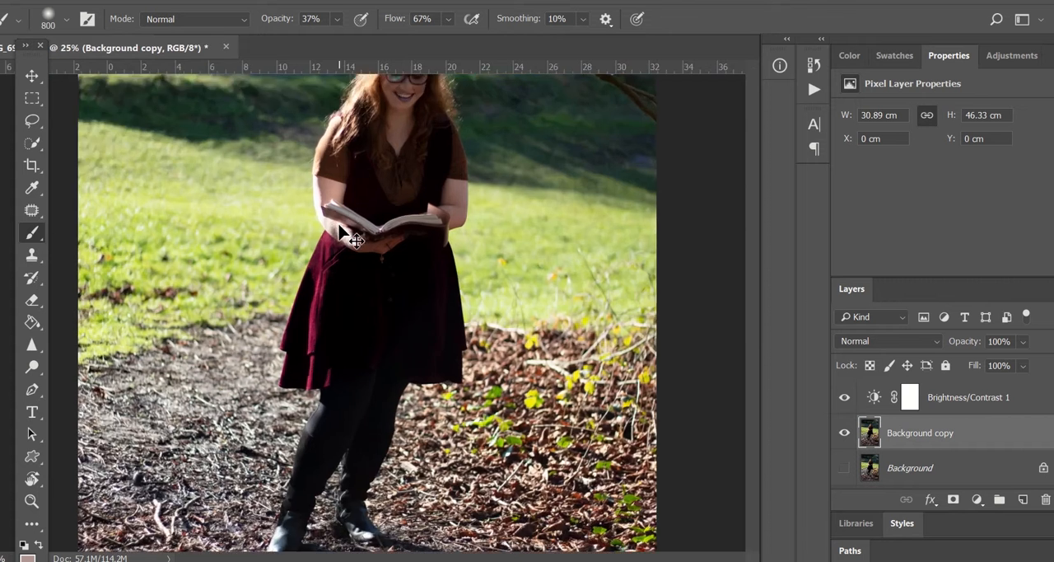
key("ctrl+plus")
scroll(349, 223, "up", 3)
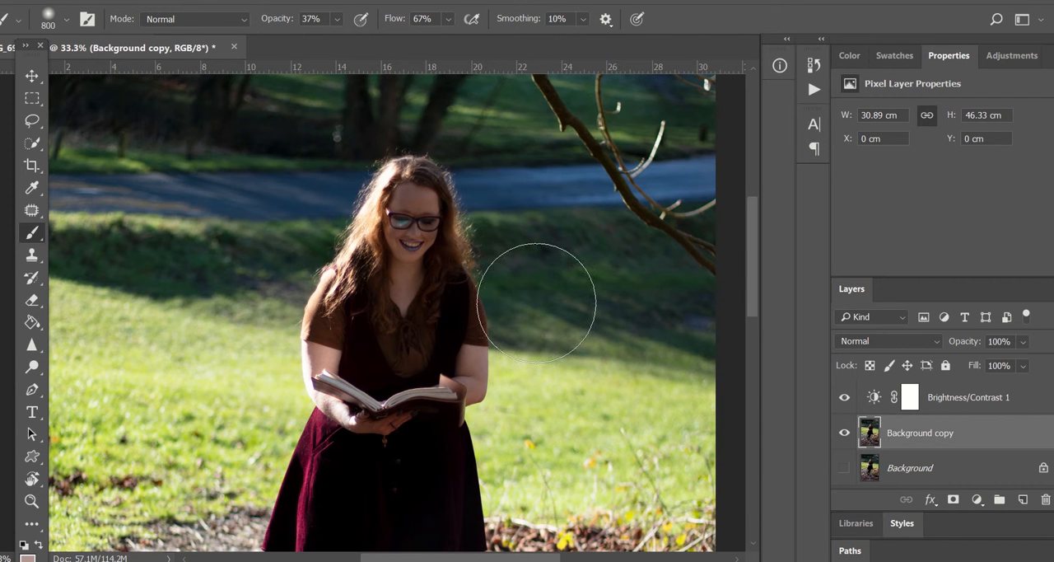
right_click(944, 395)
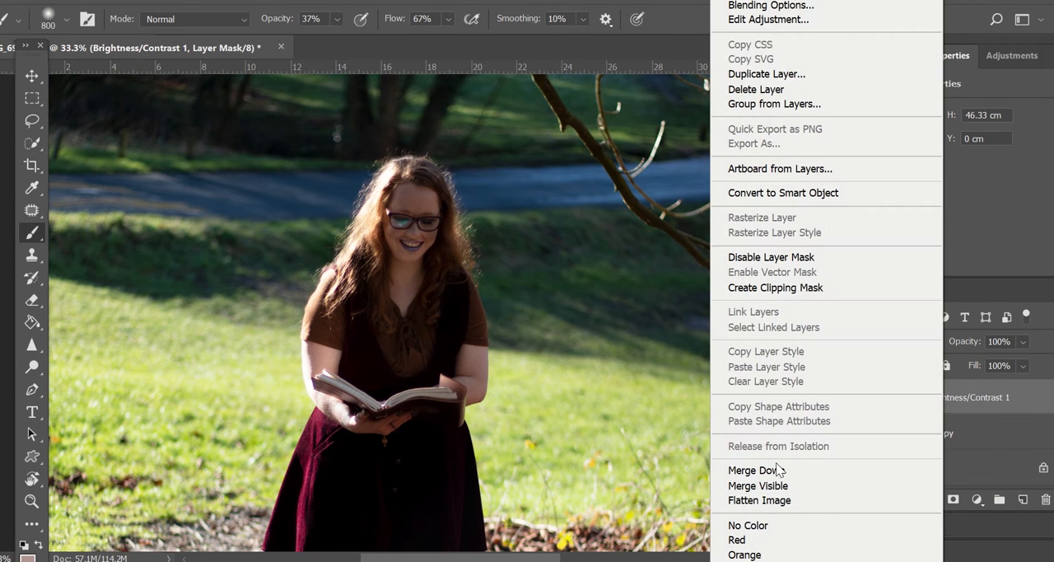
left_click(776, 468)
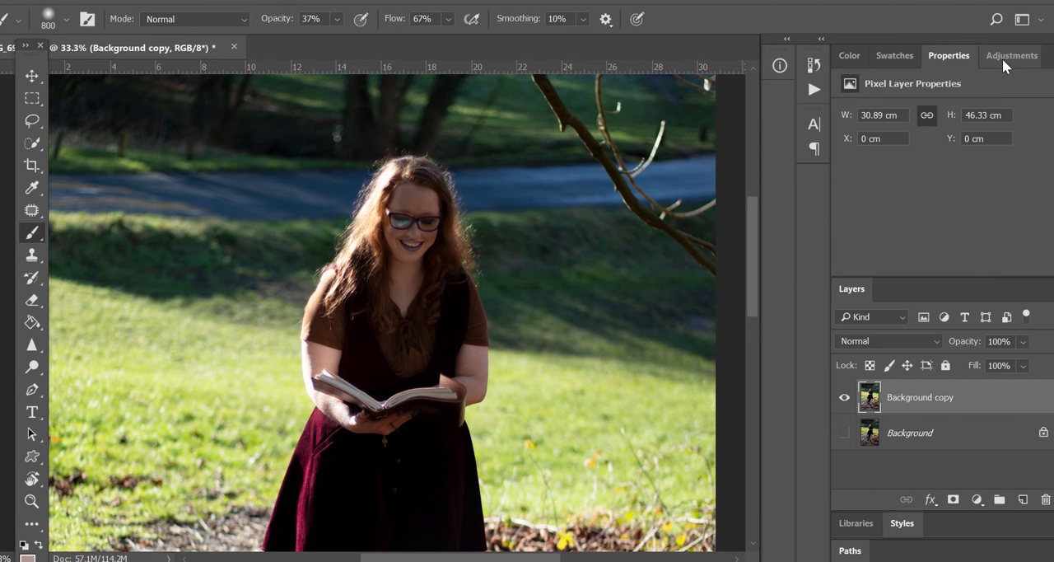
Add another Brightness/Contrast adjustment layer with brightness 150 and invert its mask to black
left_click(1003, 59)
left_click(868, 96)
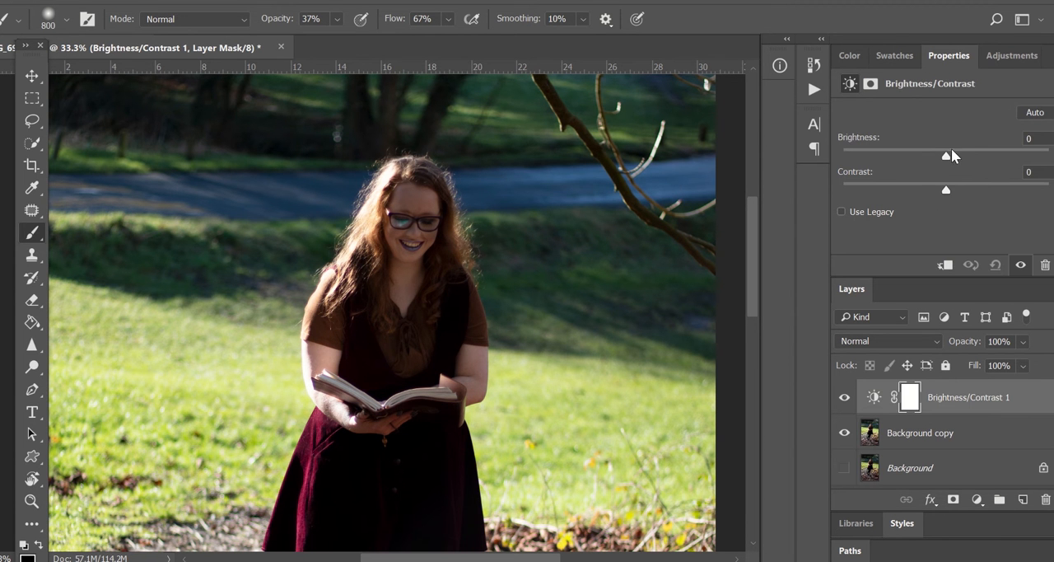
left_click_drag(971, 160, 1050, 157)
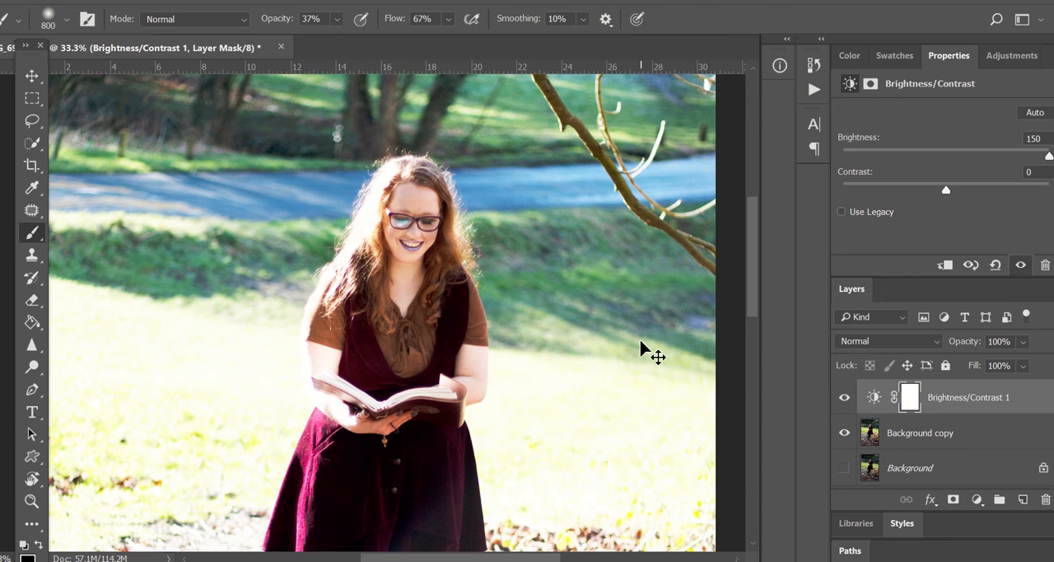
key("ctrl+i")
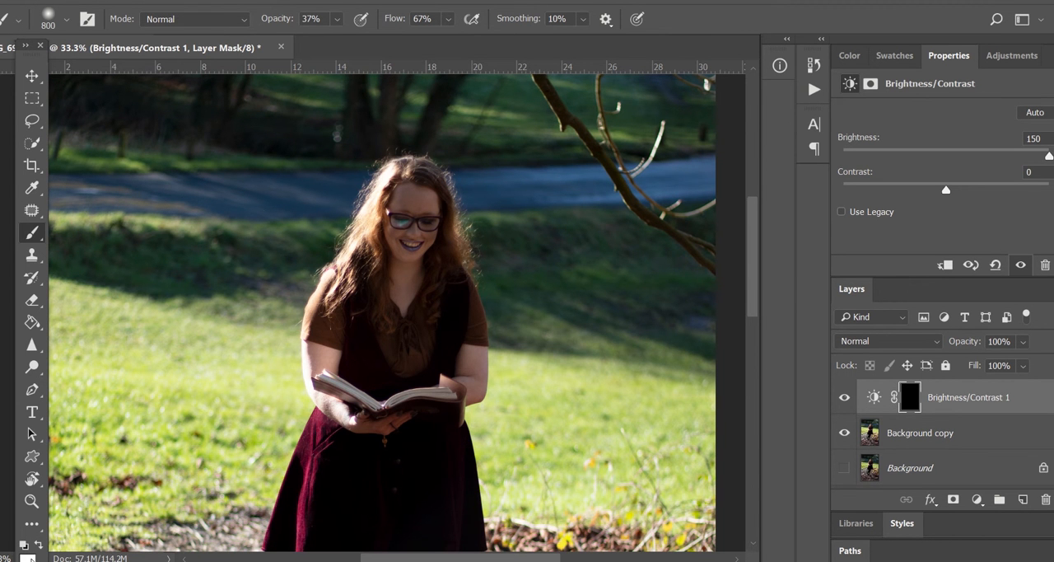
Paint on the mask over the woman's face with a 250 px brush at 28% opacity
left_click(337, 18)
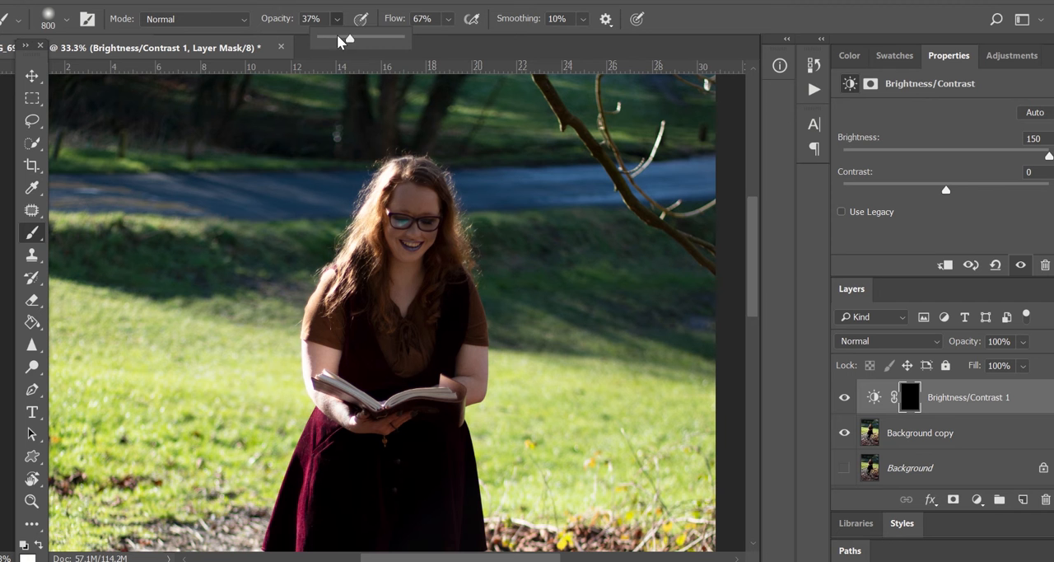
left_click_drag(337, 37, 342, 37)
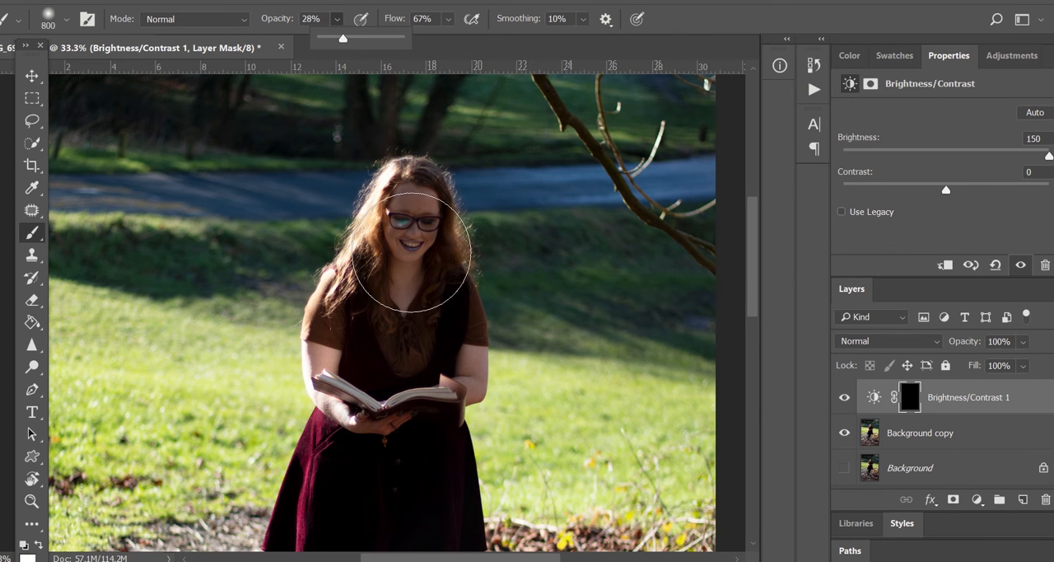
key("bracketleft")
key("bracketleft")
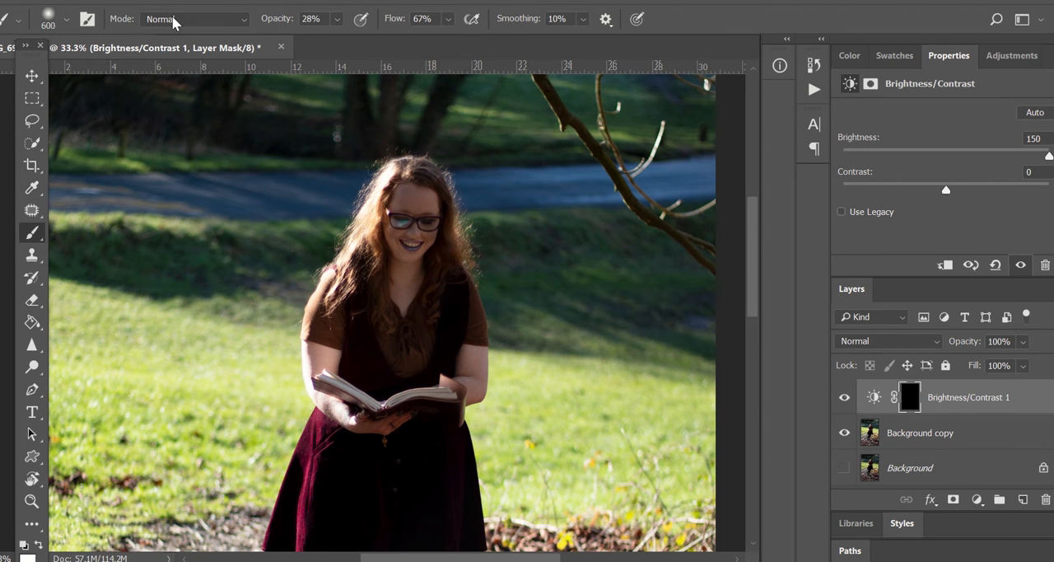
left_click(64, 20)
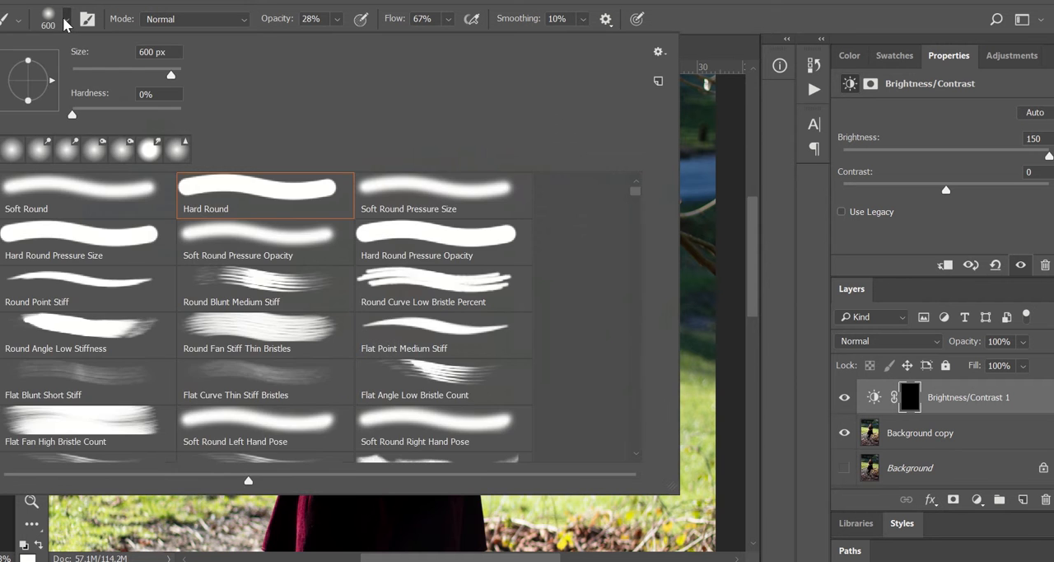
left_click(64, 19)
key("bracketleft")
key("bracketleft")
key("bracketleft")
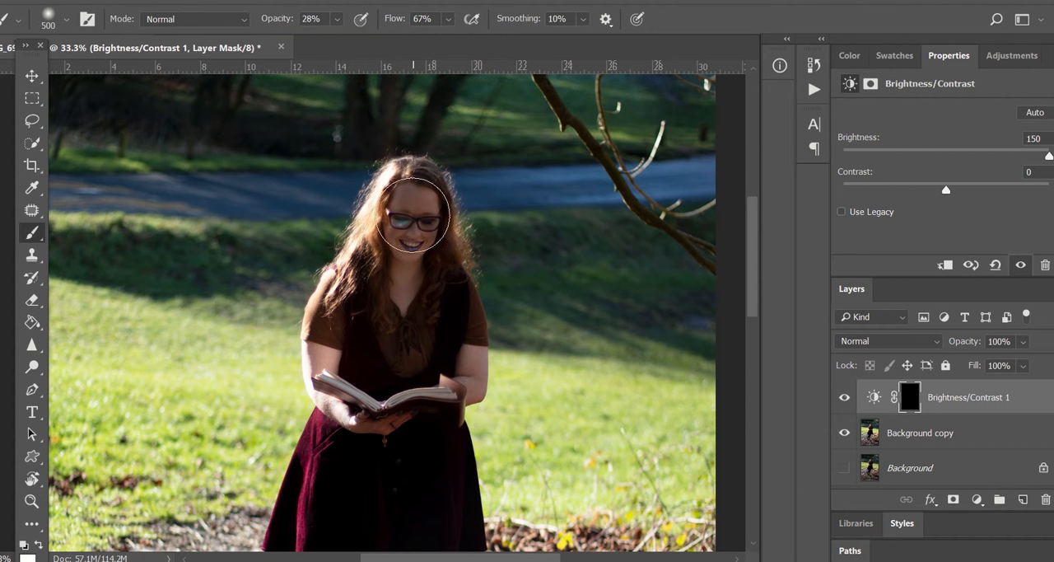
key("bracketleft")
mouse_move(403, 205)
left_mouse_down()
mouse_move(409, 244)
mouse_move(405, 220)
mouse_move(411, 273)
mouse_move(402, 297)
mouse_move(418, 249)
mouse_move(418, 204)
left_mouse_up()
Paint on the mask over the woman's body with a 600 px brush
key("ctrl+minus")
key("ctrl+minus")
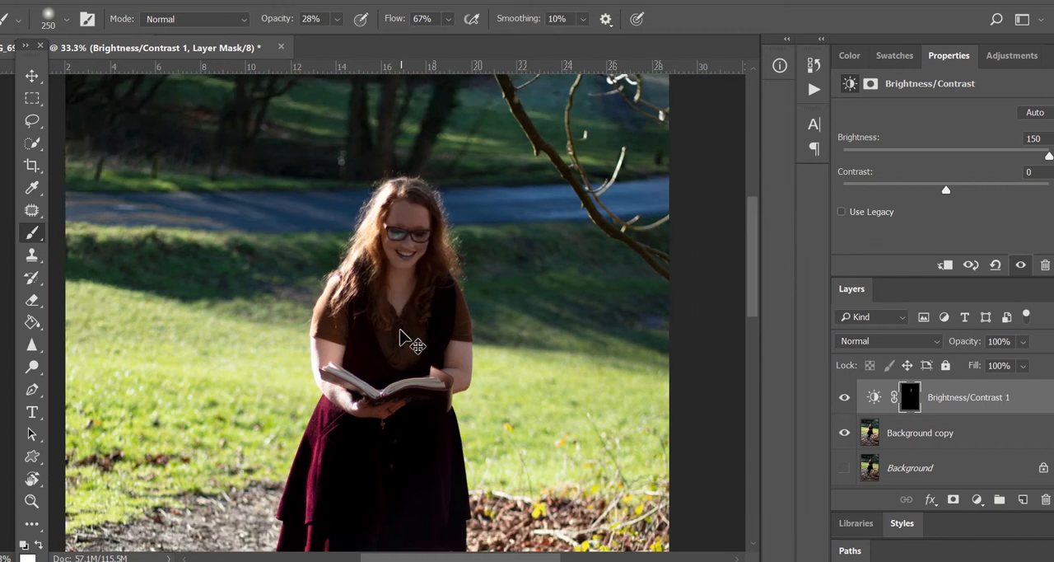
key("ctrl+minus")
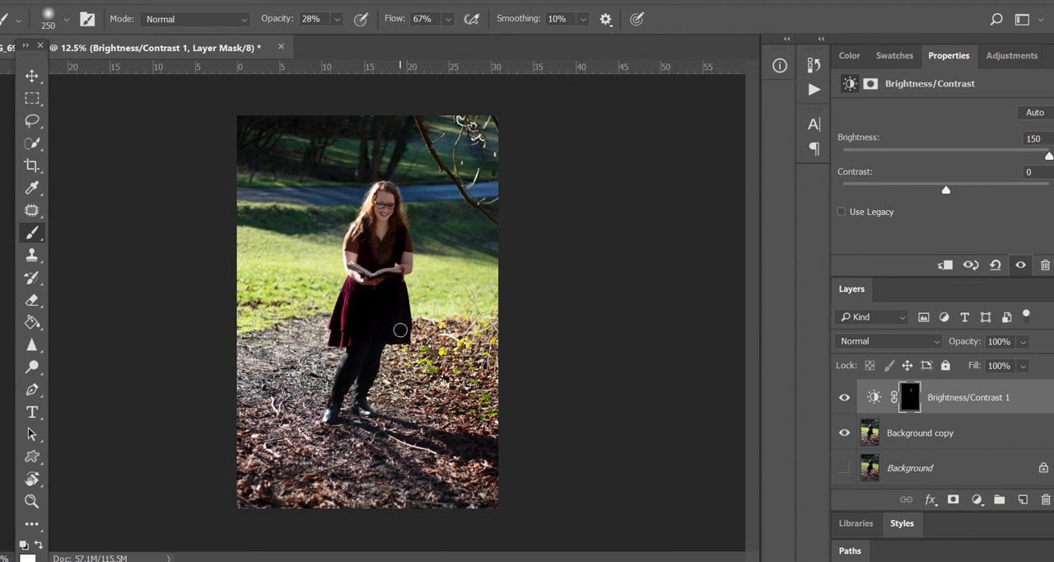
key("bracketright")
key("bracketright")
key("bracketright")
key("bracketright")
mouse_move(354, 308)
left_mouse_down()
mouse_move(398, 309)
mouse_move(368, 357)
left_mouse_up()
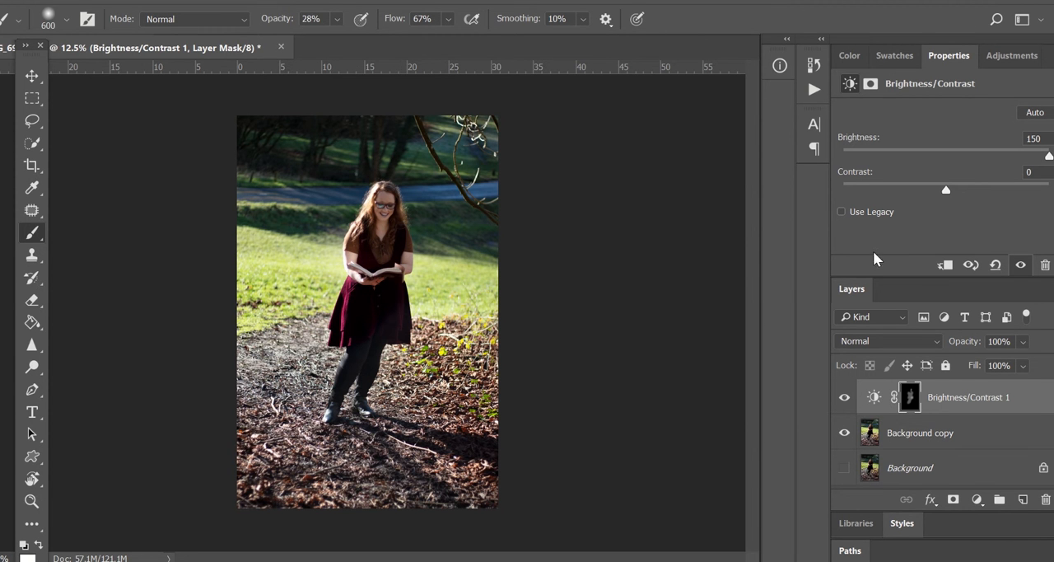
Set the adjustment layer's opacity to 80% and merge it down into the background copy
left_click_drag(1022, 346, 1039, 372)
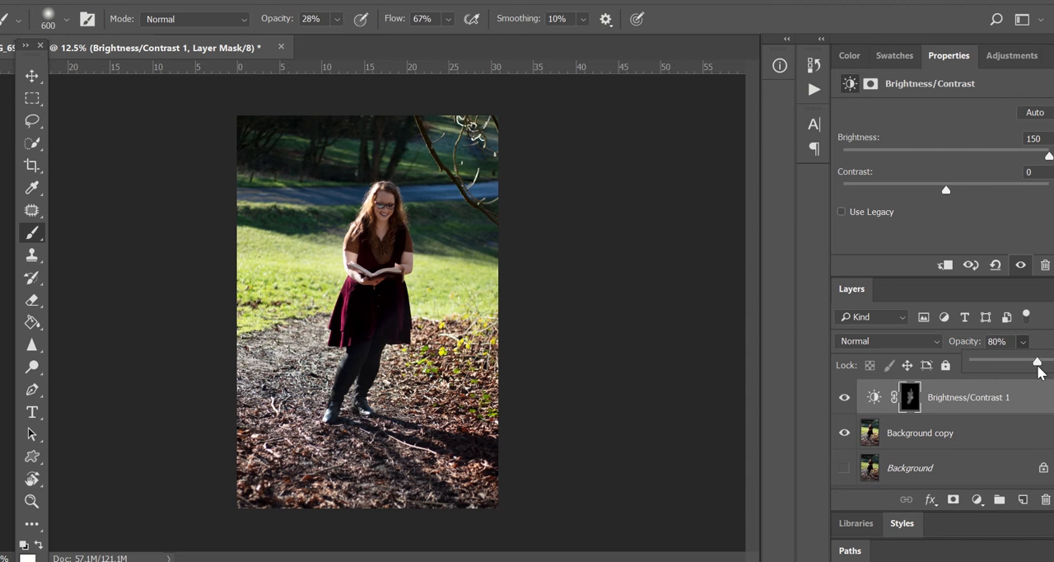
right_click(970, 392)
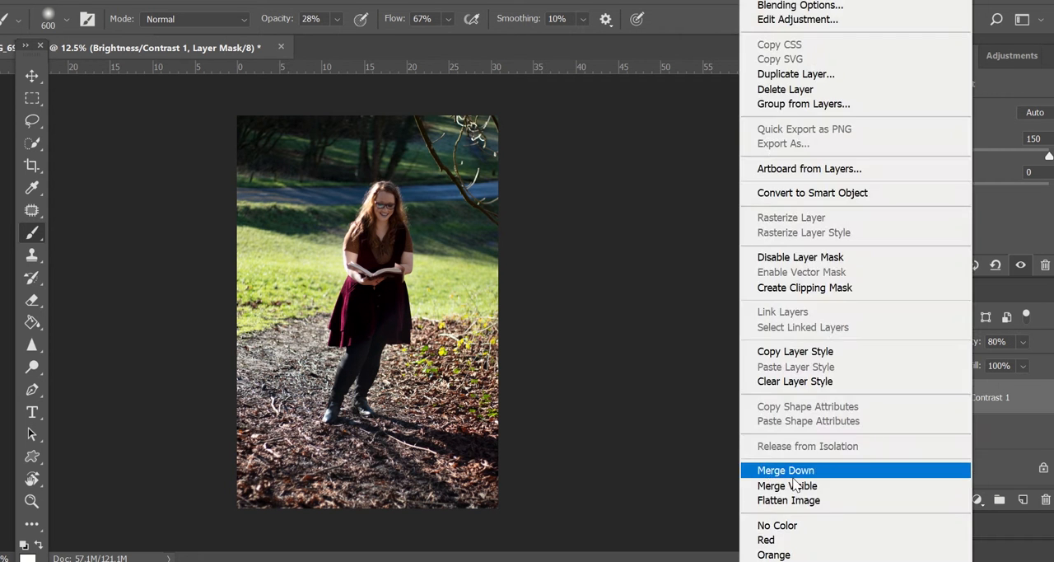
left_click(800, 468)
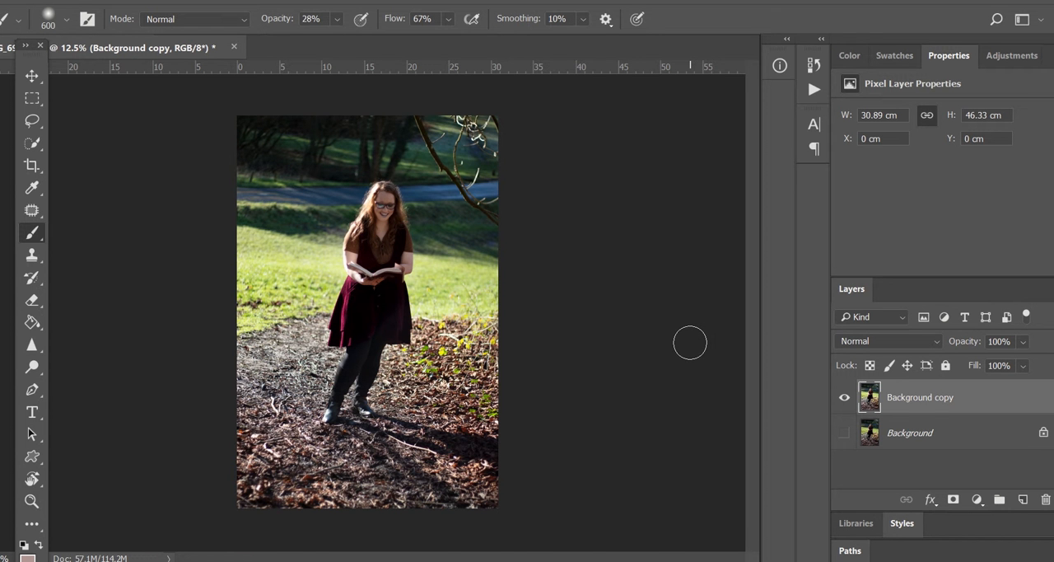
Add a new empty layer above the background copy, zoomed in on the face
key("ctrl+plus")
key("ctrl+plus")
key("ctrl+plus")
key("ctrl+plus")
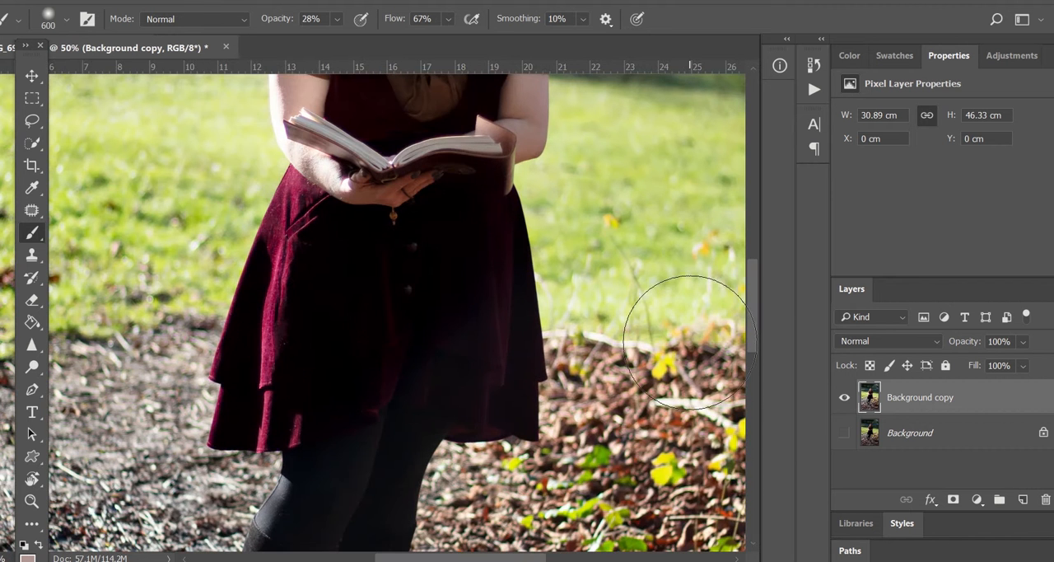
scroll(690, 342, "up", 10)
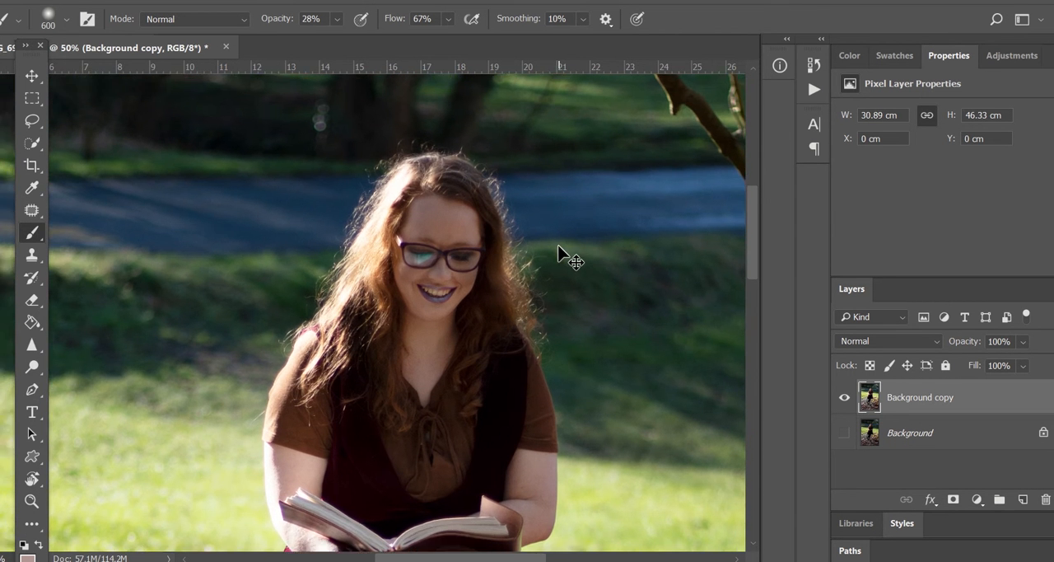
key("ctrl+plus")
key("ctrl+plus")
key("ctrl+plus")
key("ctrl+plus")
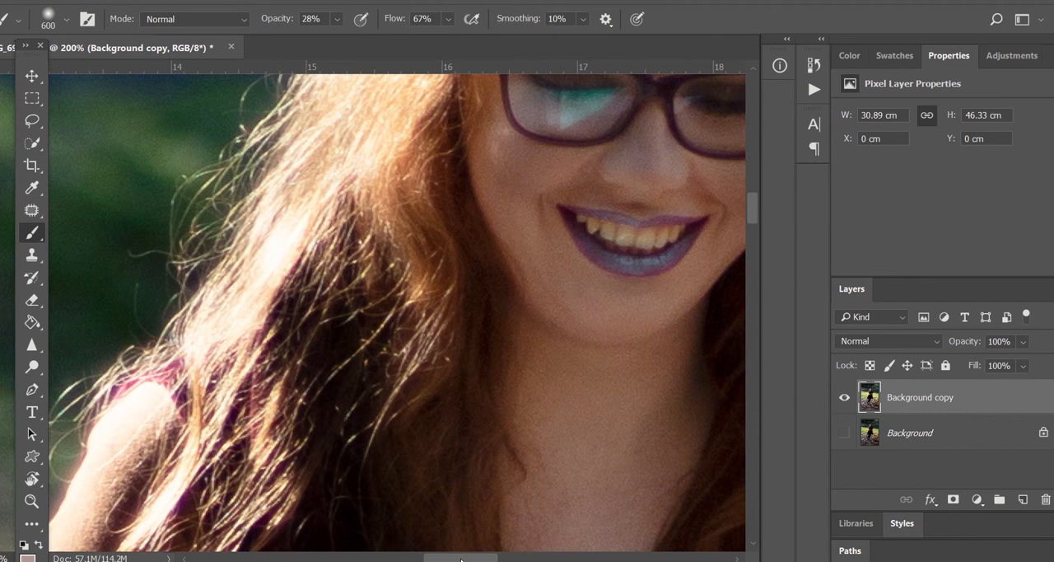
mouse_move(462, 560)
left_mouse_down()
mouse_move(489, 560)
mouse_move(474, 560)
left_mouse_up()
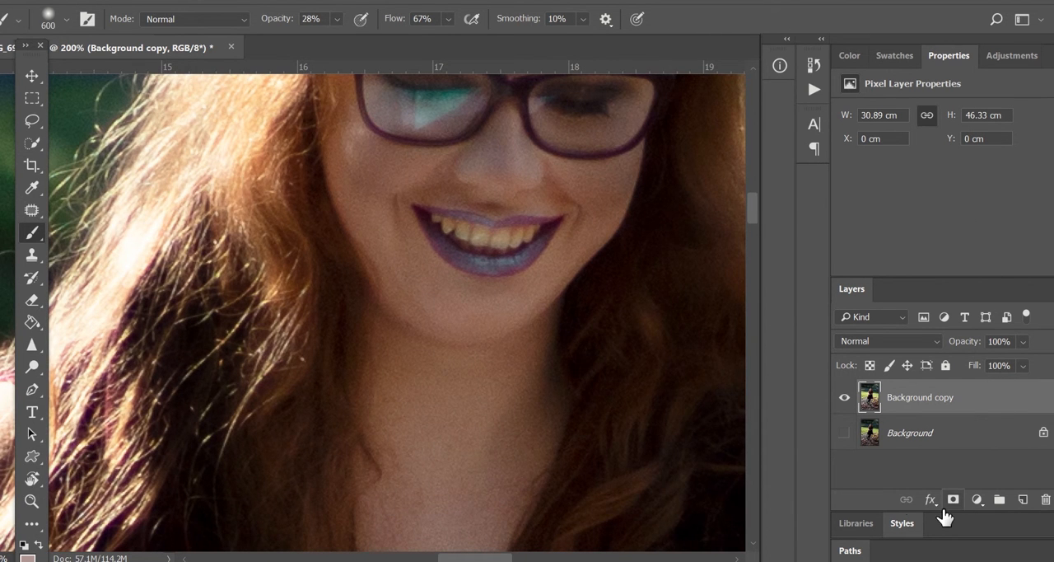
left_click(1023, 499)
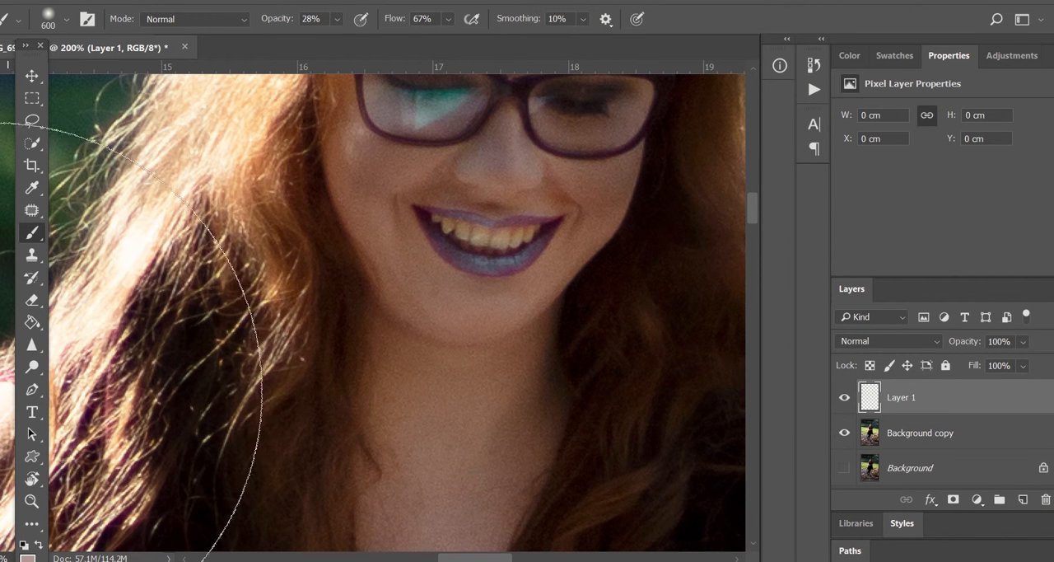
Set the foreground colour to 361d04 and the brush size to 100 px
left_click(27, 556)
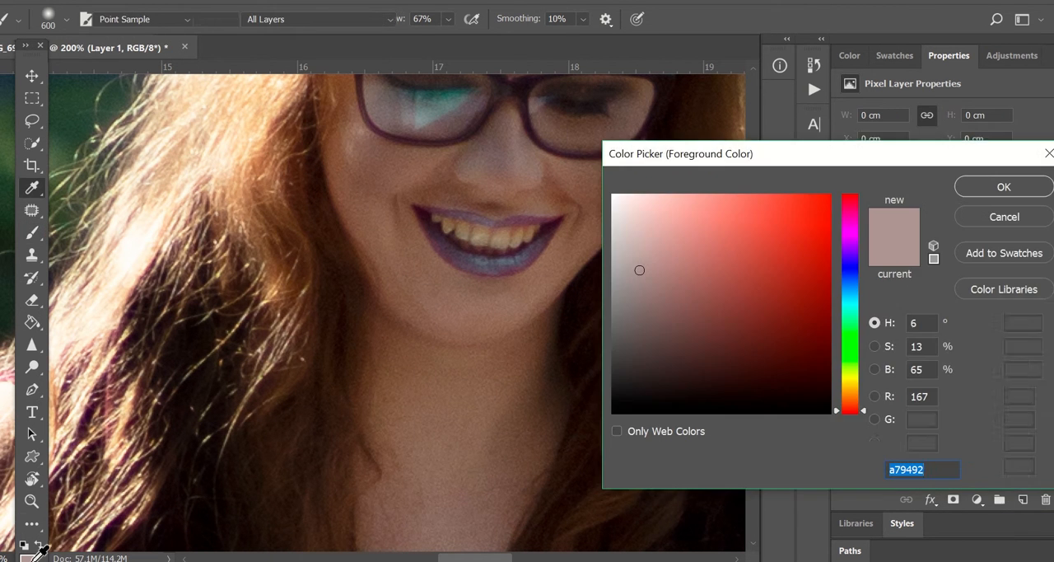
left_click(846, 395)
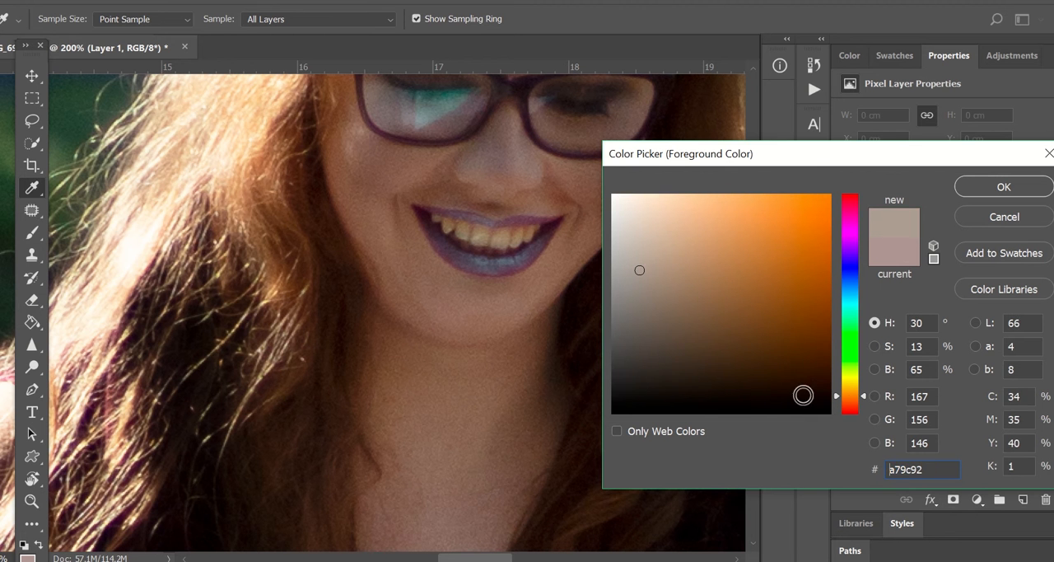
mouse_move(802, 396)
left_mouse_down()
mouse_move(787, 387)
mouse_move(815, 367)
left_mouse_up()
key("Return")
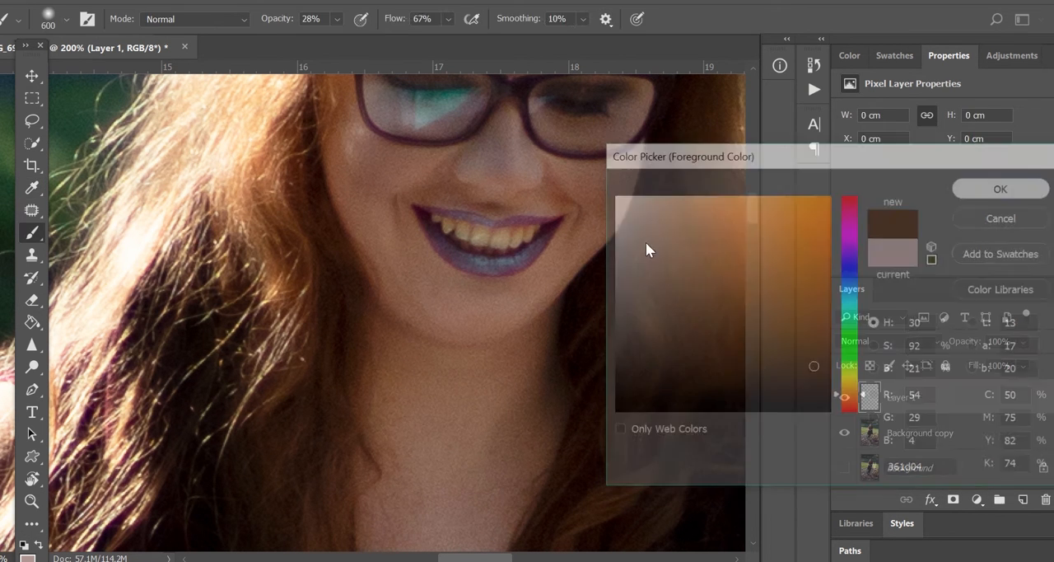
key("bracketleft")
key("bracketleft")
key("bracketleft")
key("bracketleft")
key("bracketleft")
key("bracketleft")
key("bracketleft")
key("bracketleft")
key("bracketleft")
key("bracketleft")
key("bracketleft")
key("bracketleft")
key("bracketleft")
key("bracketleft")
key("bracketleft")
key("bracketleft")
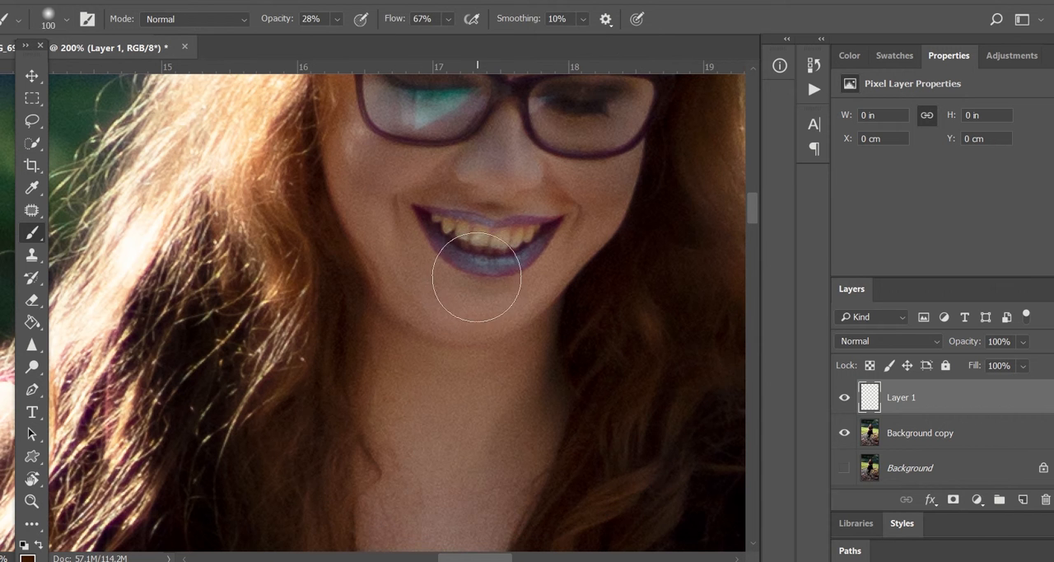
Set the brush size to 20 px and the brush opacity to 59%
key("bracketleft")
key("bracketleft")
key("bracketleft")
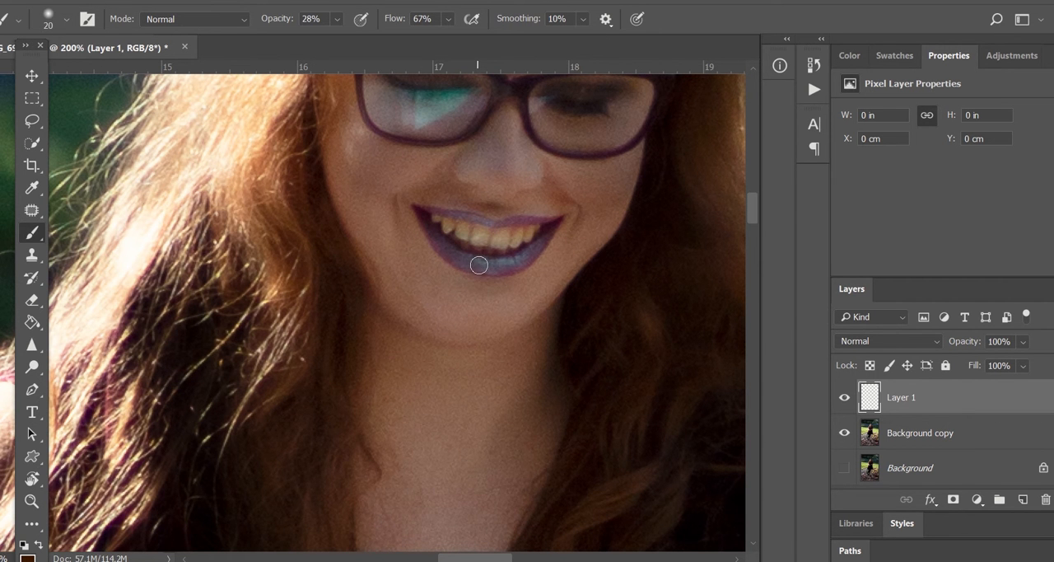
left_click_drag(478, 264, 483, 259)
left_click_drag(338, 19, 371, 23)
Paint the dark colour over the lower lip and mouth corner with small brush sizes on the new layer
key("ctrl+plus")
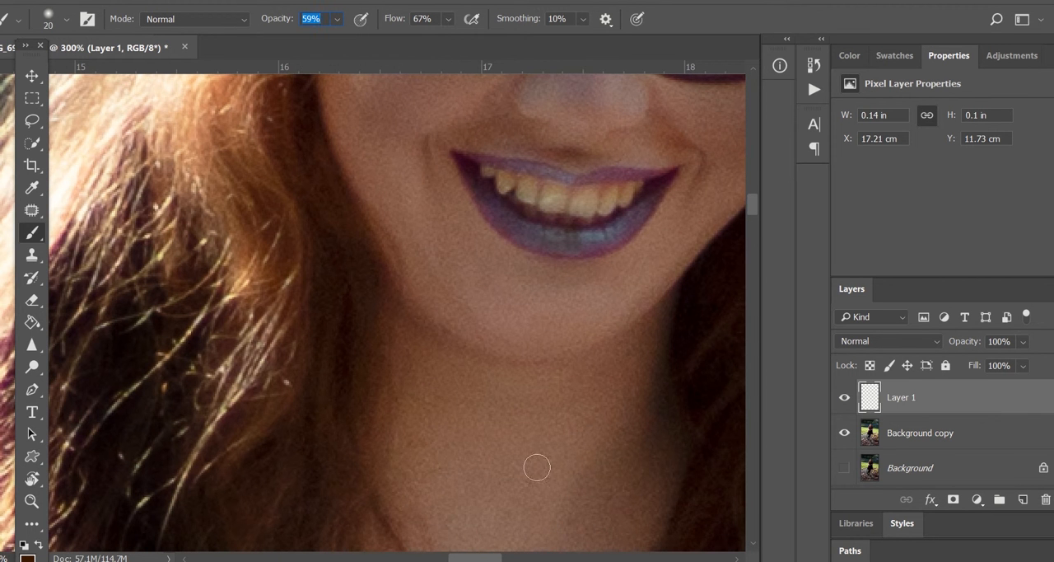
mouse_move(560, 238)
left_mouse_down()
mouse_move(627, 225)
mouse_move(532, 236)
mouse_move(604, 254)
left_mouse_up()
key("bracketleft")
mouse_move(631, 222)
left_mouse_down()
mouse_move(604, 238)
mouse_move(612, 244)
mouse_move(590, 234)
mouse_move(547, 248)
mouse_move(565, 238)
mouse_move(527, 224)
left_mouse_up()
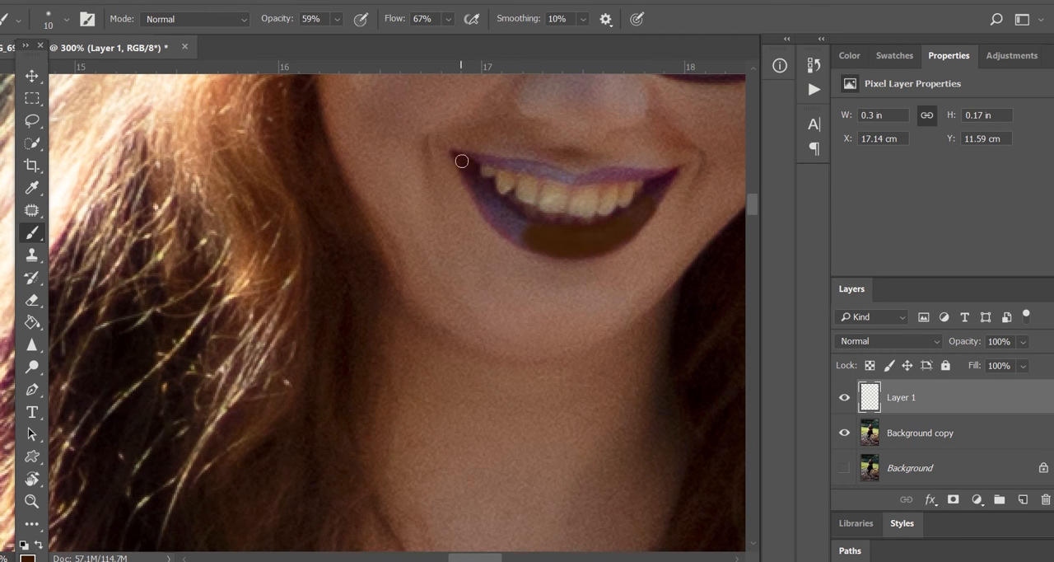
left_click_drag(462, 161, 462, 173)
key("bracketright")
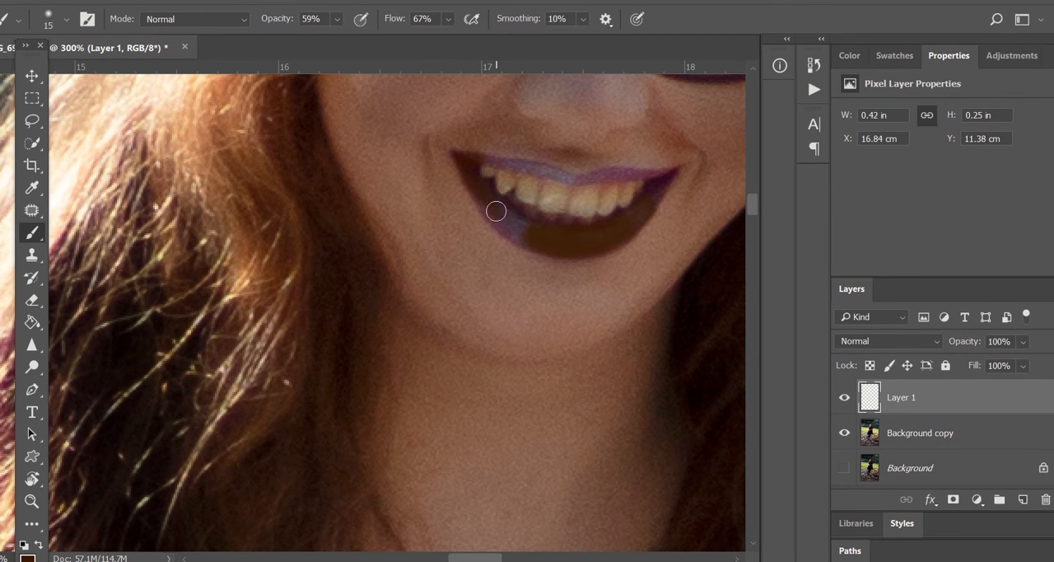
mouse_move(497, 209)
left_mouse_down()
mouse_move(537, 238)
mouse_move(497, 209)
left_mouse_up()
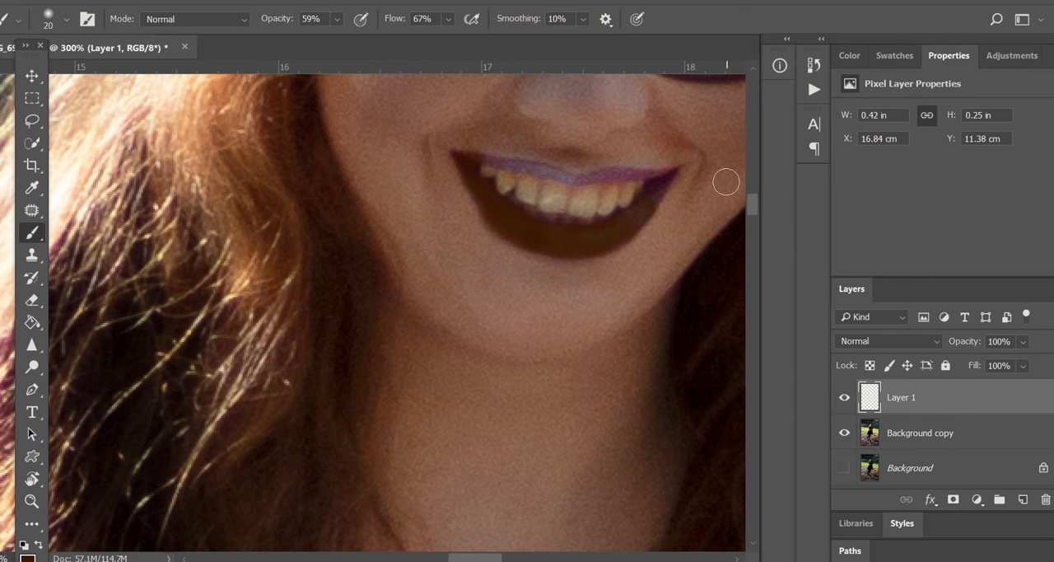
Reduce the brush to 9 px and paint the dark colour over the upper lip
key("bracketleft")
key("bracketleft")
key("bracketleft")
left_click_drag(576, 173, 504, 165)
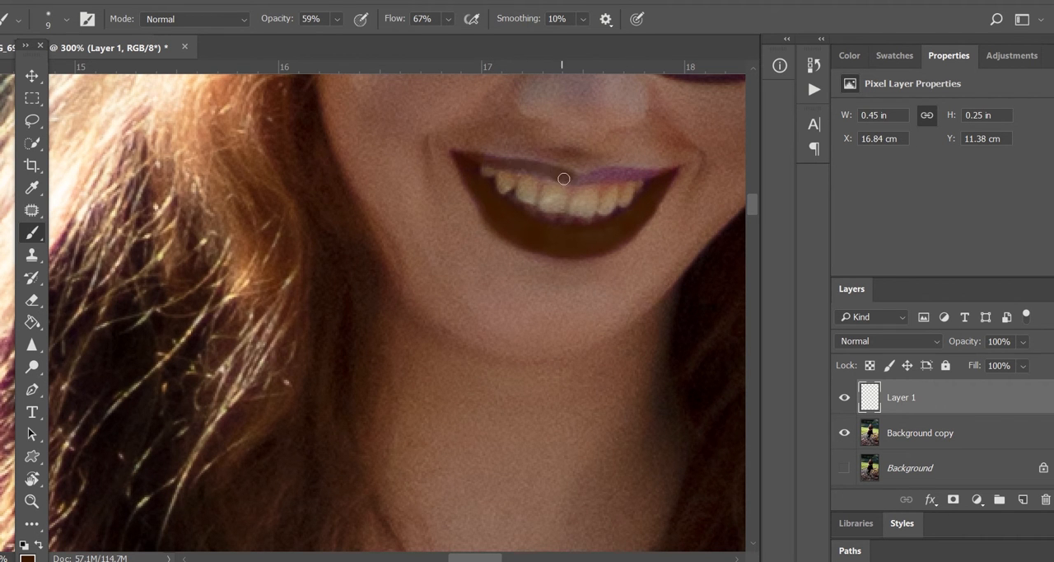
mouse_move(563, 179)
left_mouse_down()
mouse_move(480, 158)
mouse_move(617, 188)
mouse_move(588, 178)
mouse_move(661, 177)
mouse_move(592, 177)
left_mouse_up()
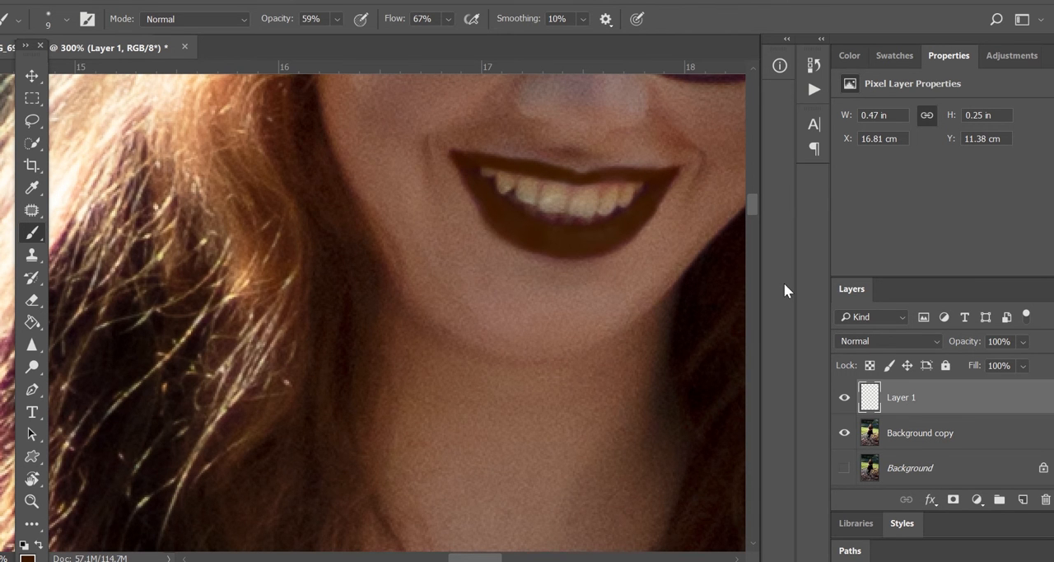
Set the lip layer's blend mode to Overlay and toggle its visibility to compare the lips
left_click(872, 344)
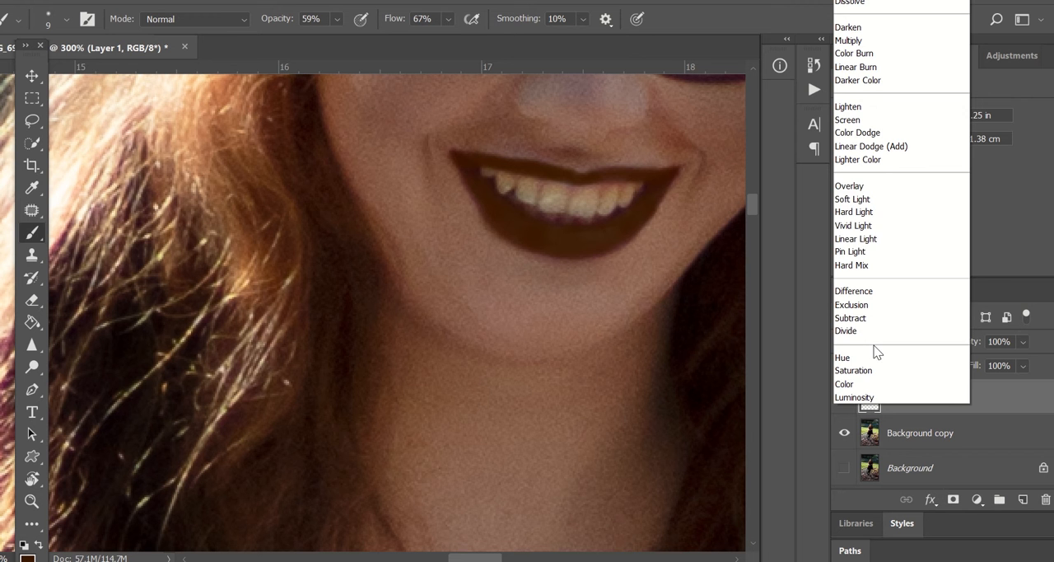
left_click(861, 185)
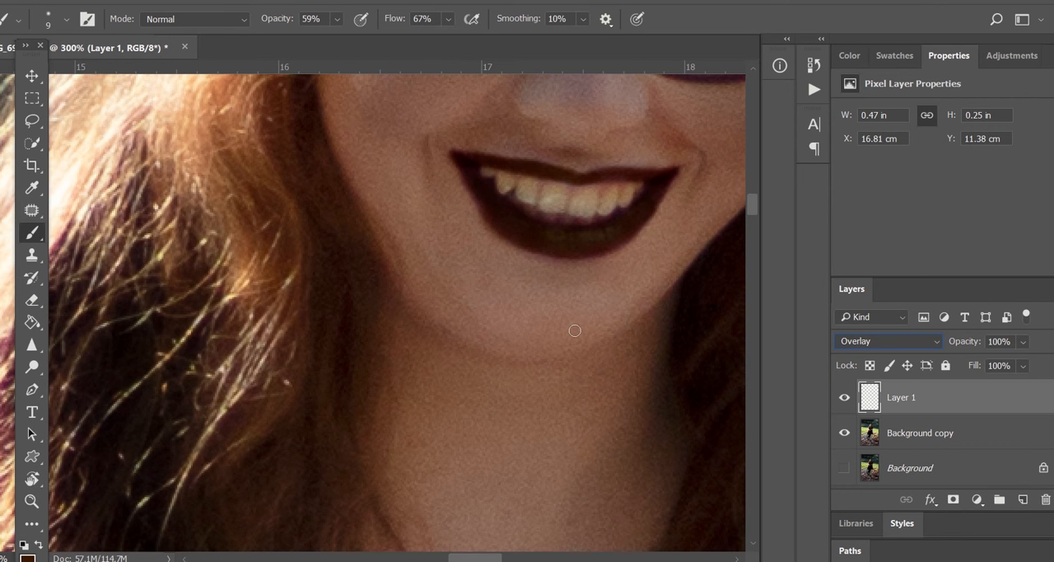
key("ctrl+minus")
key("ctrl+minus")
key("ctrl+minus")
key("ctrl+minus")
key("ctrl+minus")
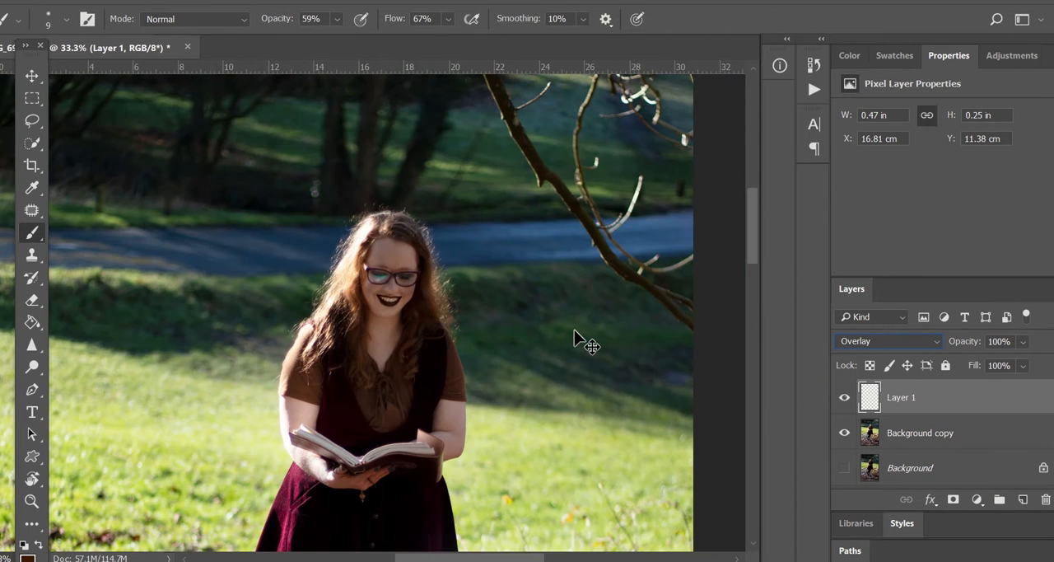
left_click(844, 397)
left_click(844, 397)
left_click(844, 397)
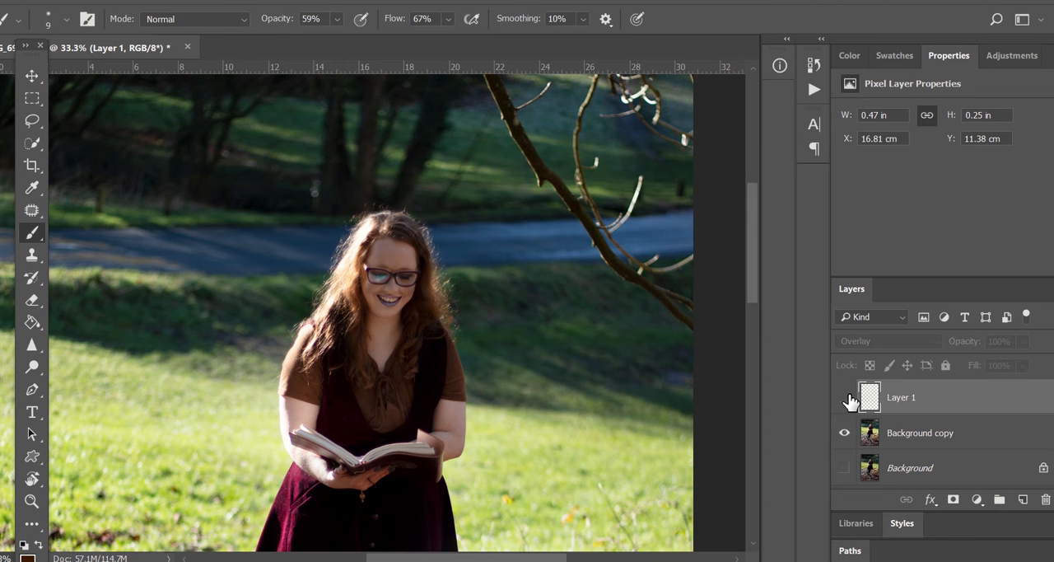
left_click(844, 396)
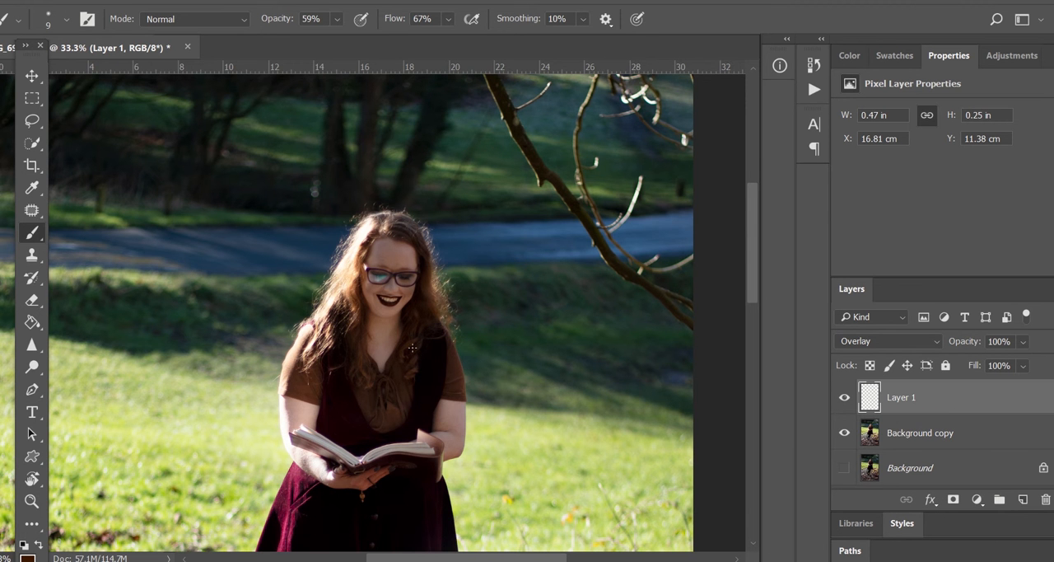
Merge the lip layer down into the background copy
scroll(330, 234, "up", 4)
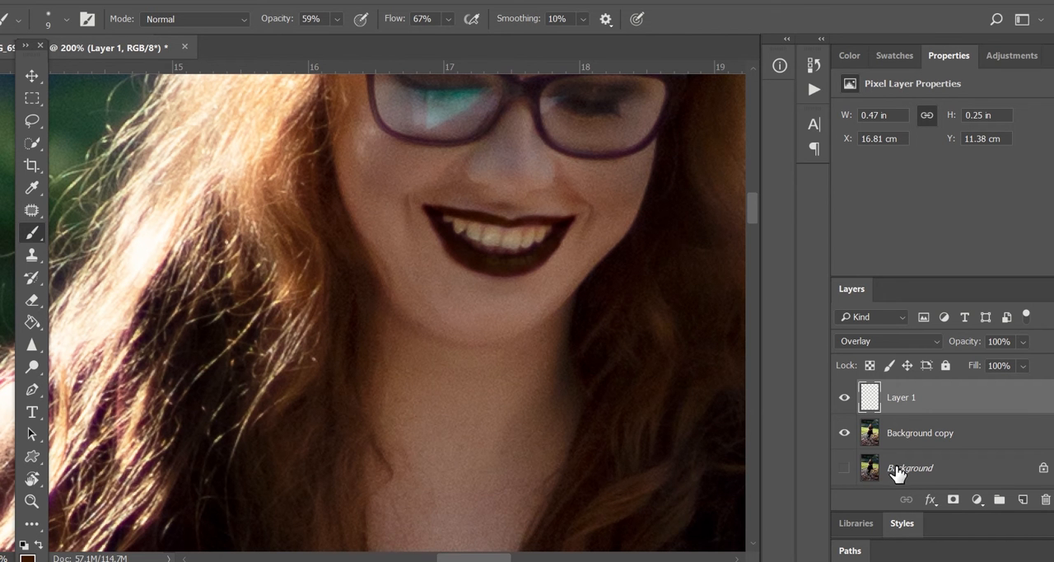
right_click(906, 404)
left_click(721, 473)
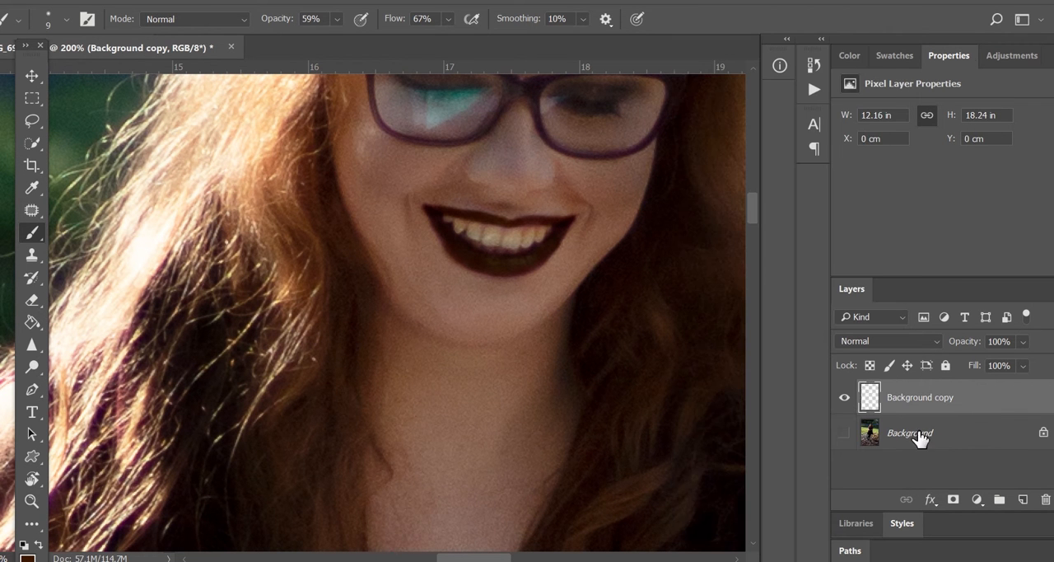
Add a Brightness/Contrast adjustment layer and set Brightness to 102
left_click(1011, 55)
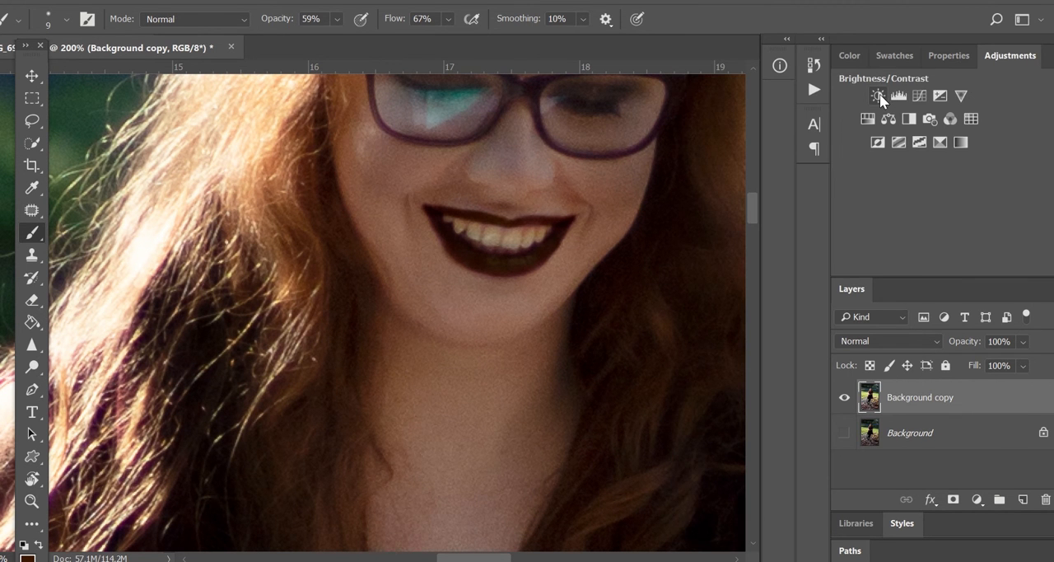
left_click(878, 96)
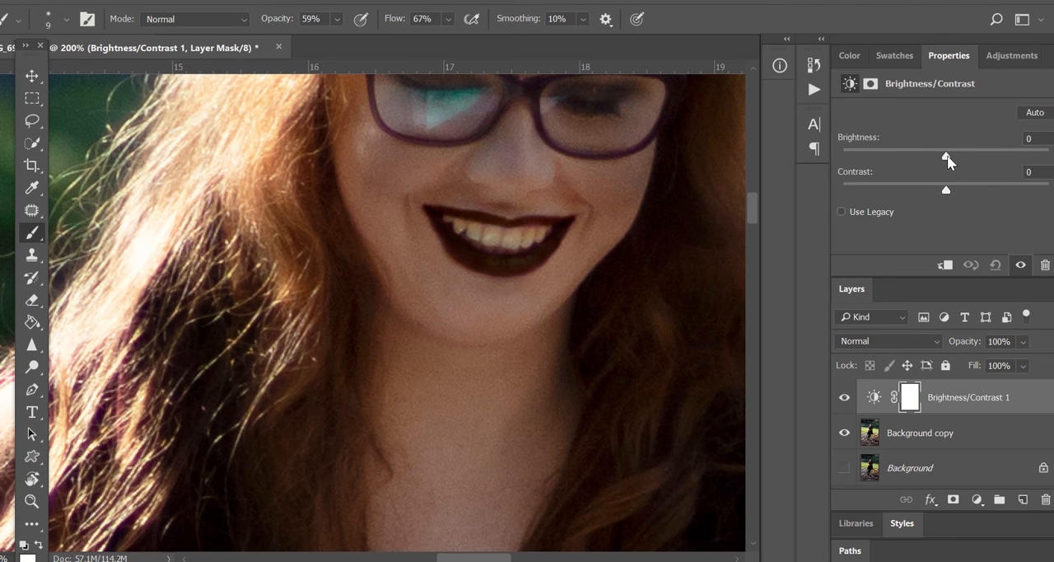
left_click_drag(955, 156, 1016, 159)
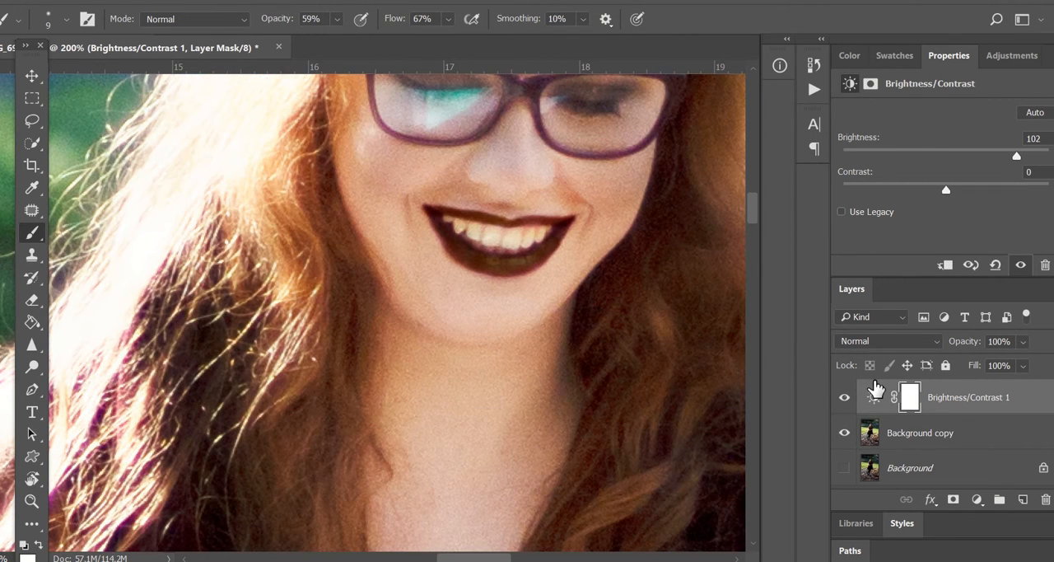
Invert the adjustment mask to black and paint it with a 20 px brush over the teeth
key("ctrl+i")
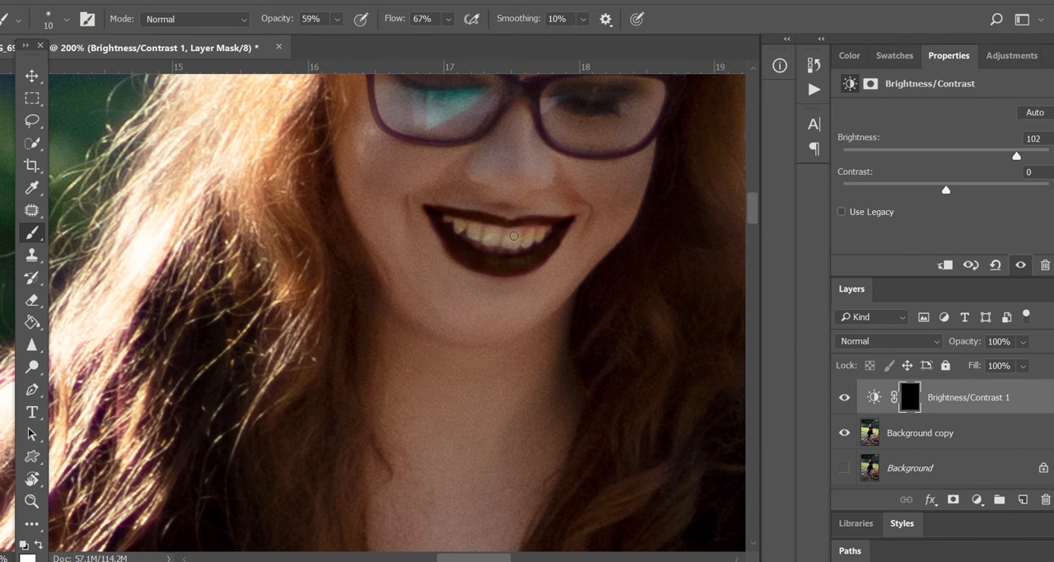
key("bracketright")
key("bracketright")
mouse_move(514, 236)
left_mouse_down()
mouse_move(480, 237)
mouse_move(542, 233)
mouse_move(512, 241)
mouse_move(462, 228)
mouse_move(515, 243)
mouse_move(481, 242)
left_mouse_up()
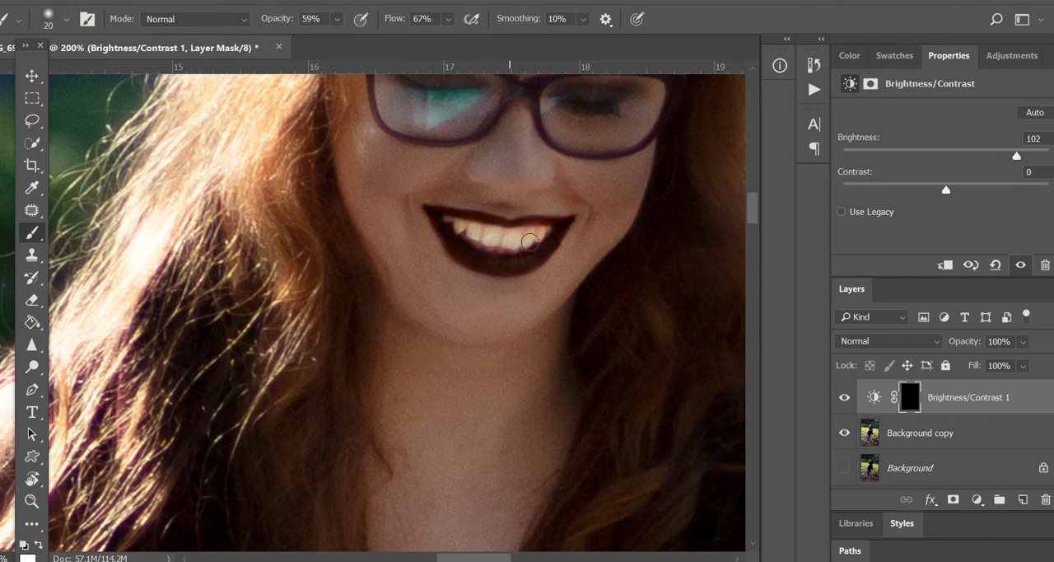
Set the adjustment layer's opacity to 21% and merge it down into the background copy
key("ctrl+minus")
key("ctrl+minus")
key("ctrl+minus")
key("ctrl+minus")
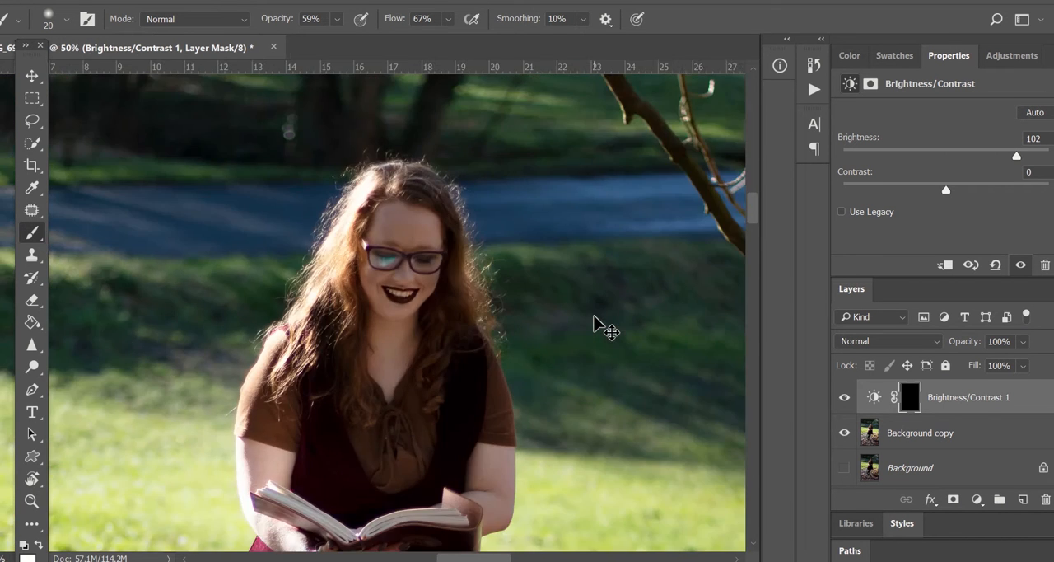
key("ctrl+minus")
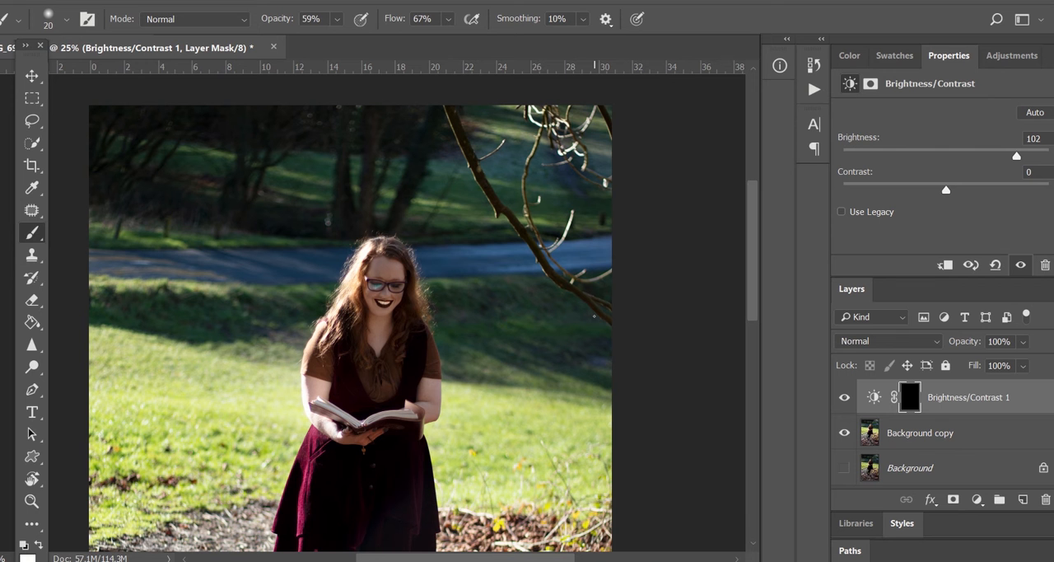
left_click_drag(980, 361, 1009, 359)
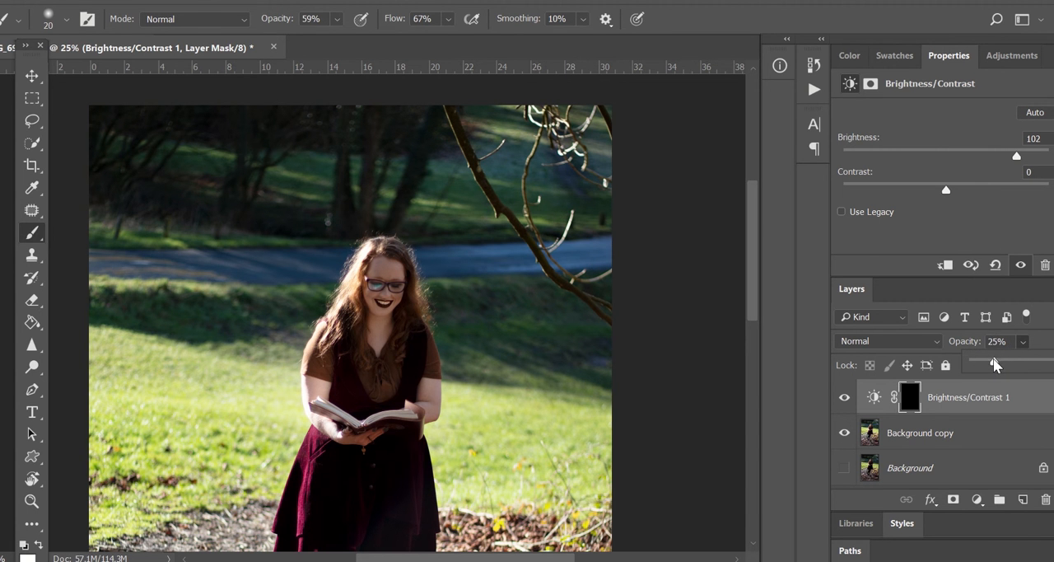
left_click_drag(988, 364, 970, 364)
left_click(1022, 341)
right_click(939, 393)
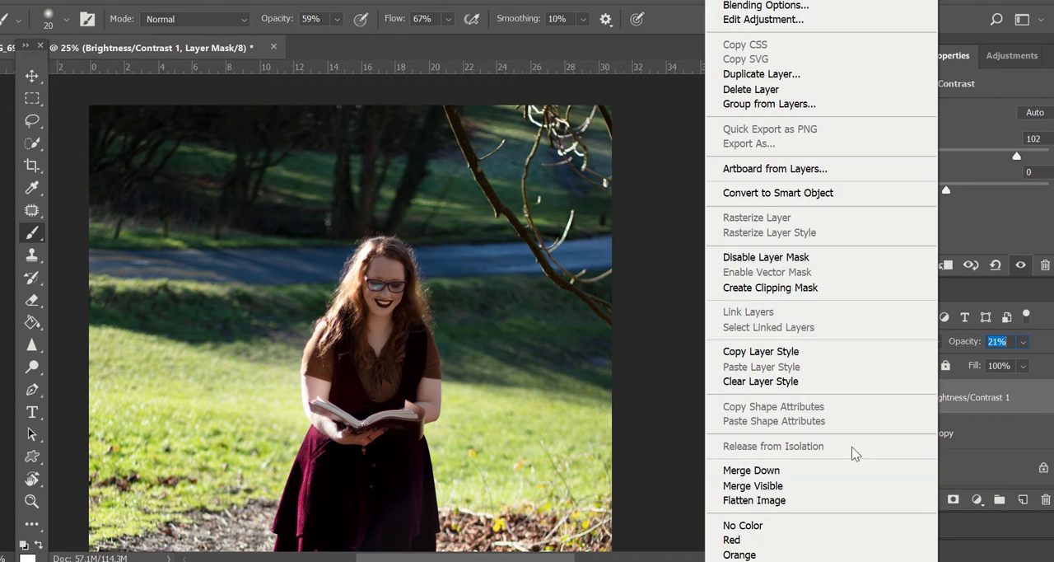
left_click(763, 469)
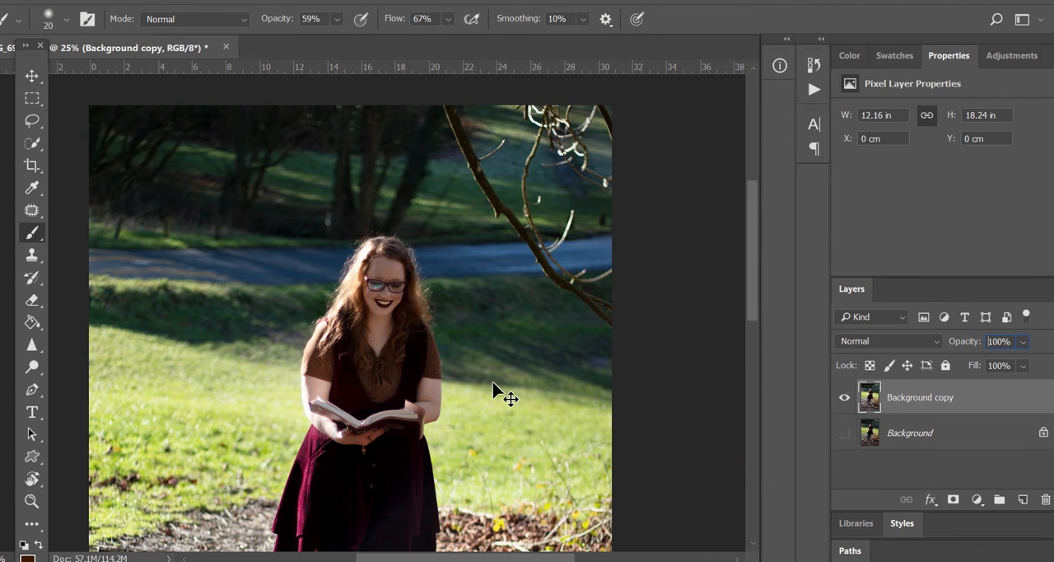
Toggle the background and background copy layers' visibility to compare the edit with the original
key("ctrl+minus")
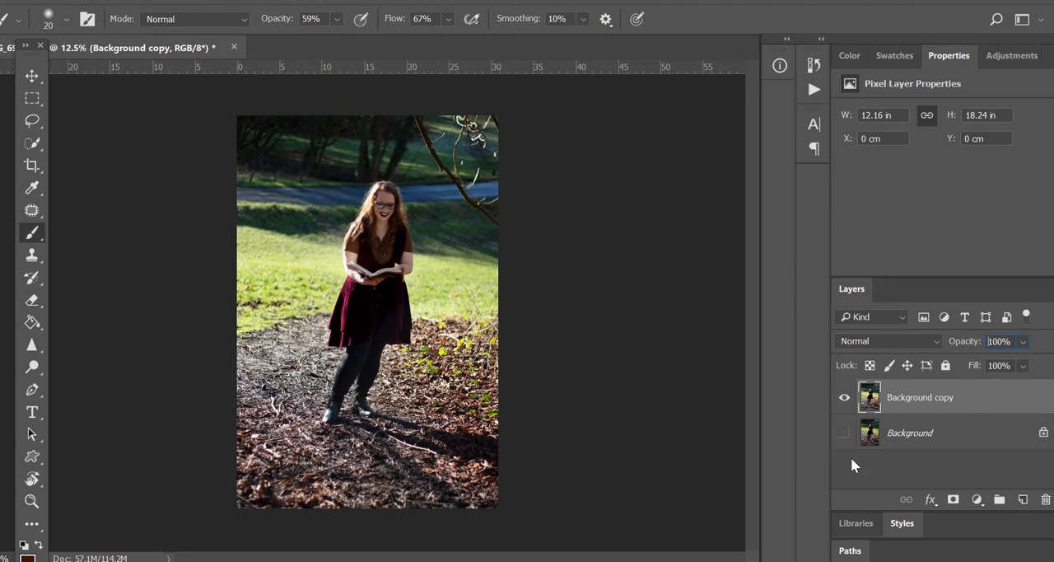
left_click(844, 432)
left_click(845, 398)
left_click(845, 398)
left_click(845, 399)
left_click(845, 398)
left_click(845, 399)
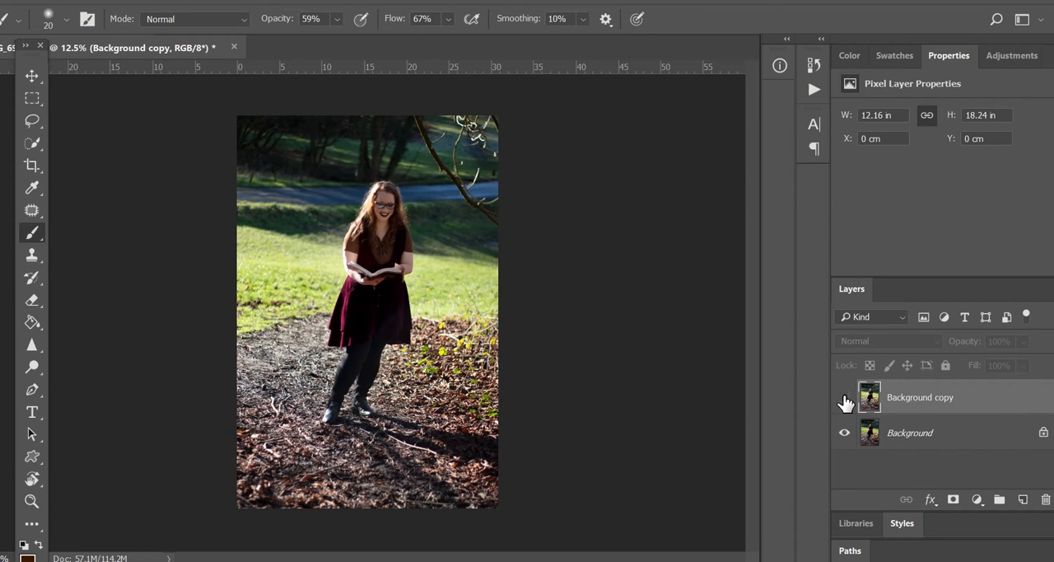
left_click(845, 399)
left_click(845, 399)
left_click(845, 399)
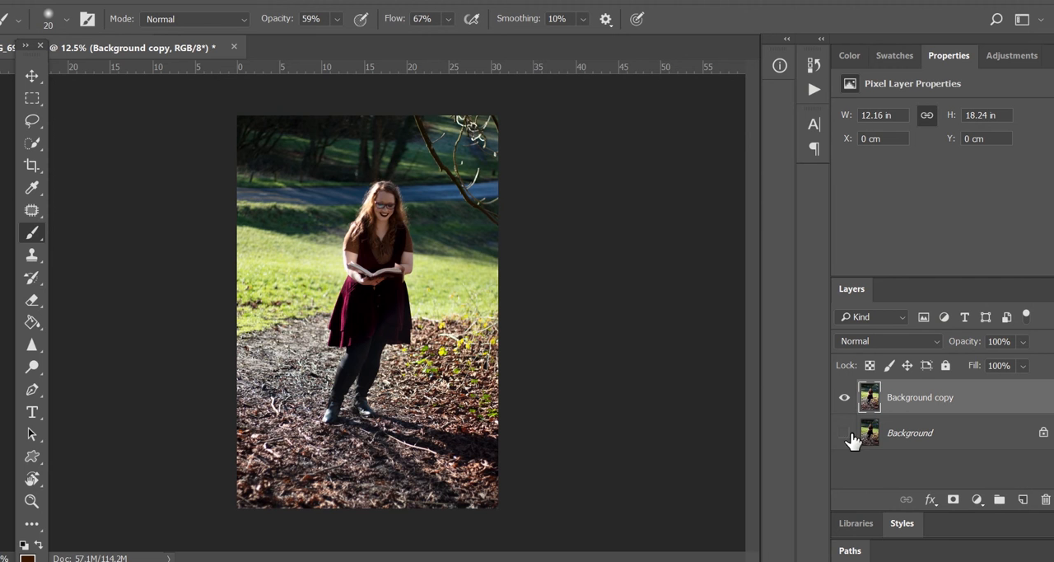
Duplicate the background copy layer, zoomed in on the book
scroll(553, 218, "up", 5)
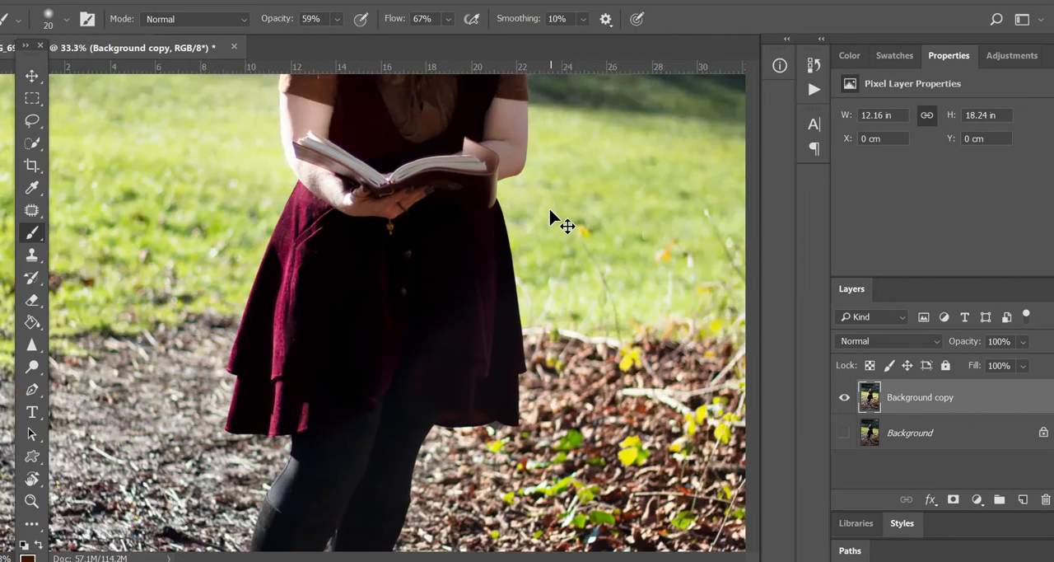
scroll(552, 212, "up", 4)
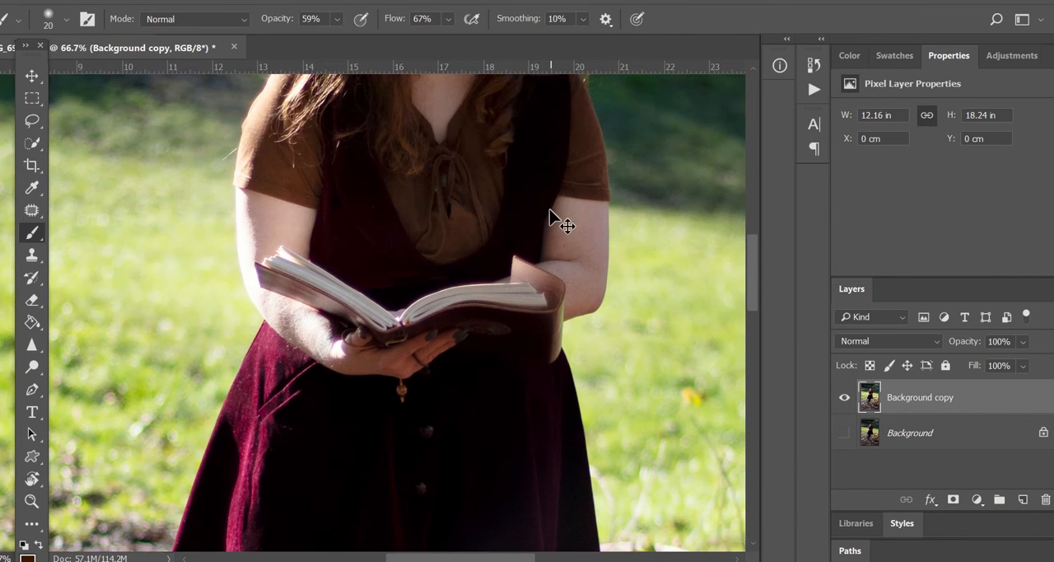
scroll(554, 213, "up", 2)
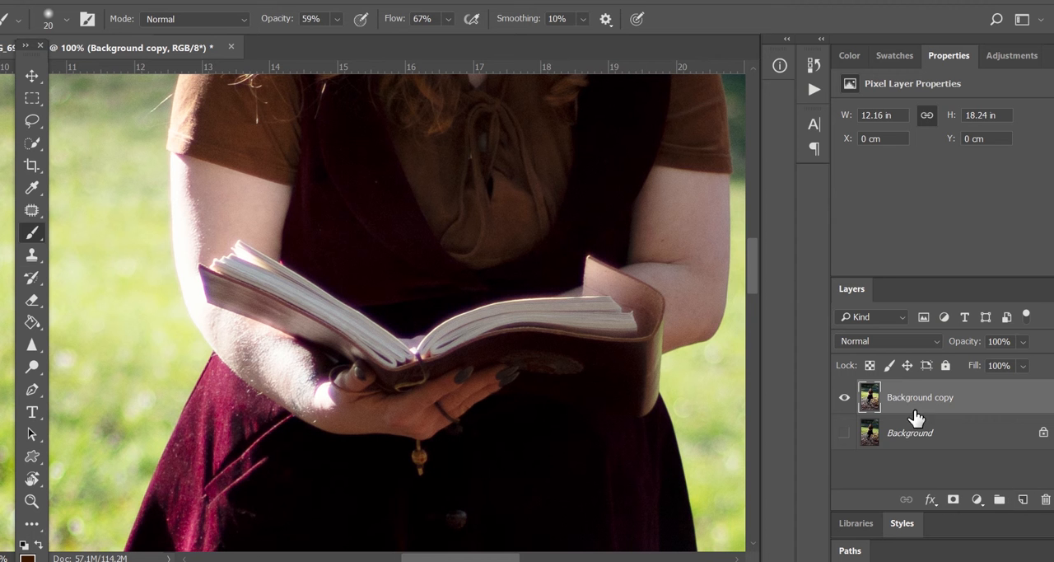
left_click_drag(899, 391, 1022, 499)
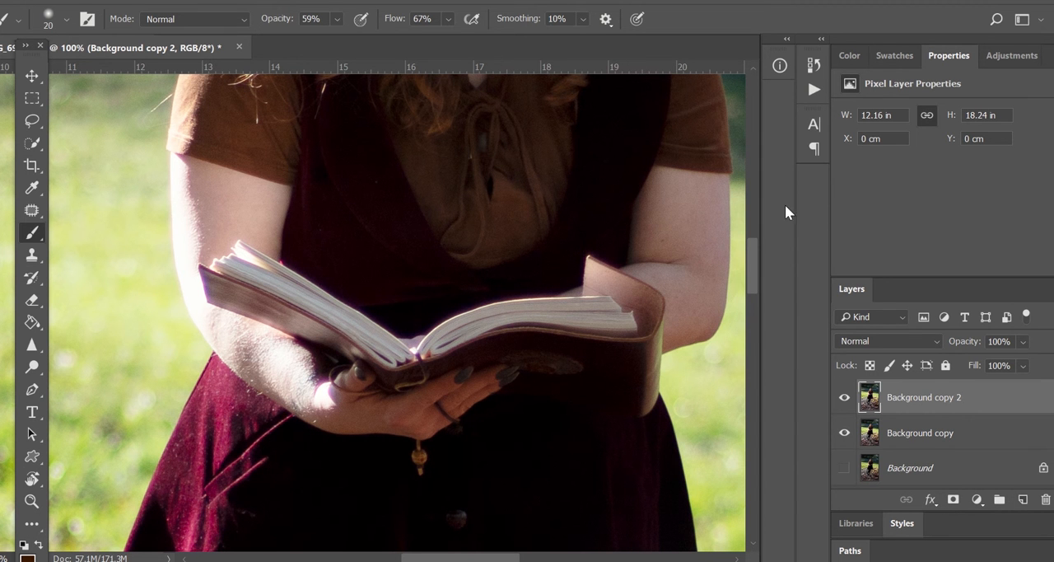
With the Pen tool, place anchor points along the top edge of the open book's pages from the left arm to the right cover
left_click(33, 390)
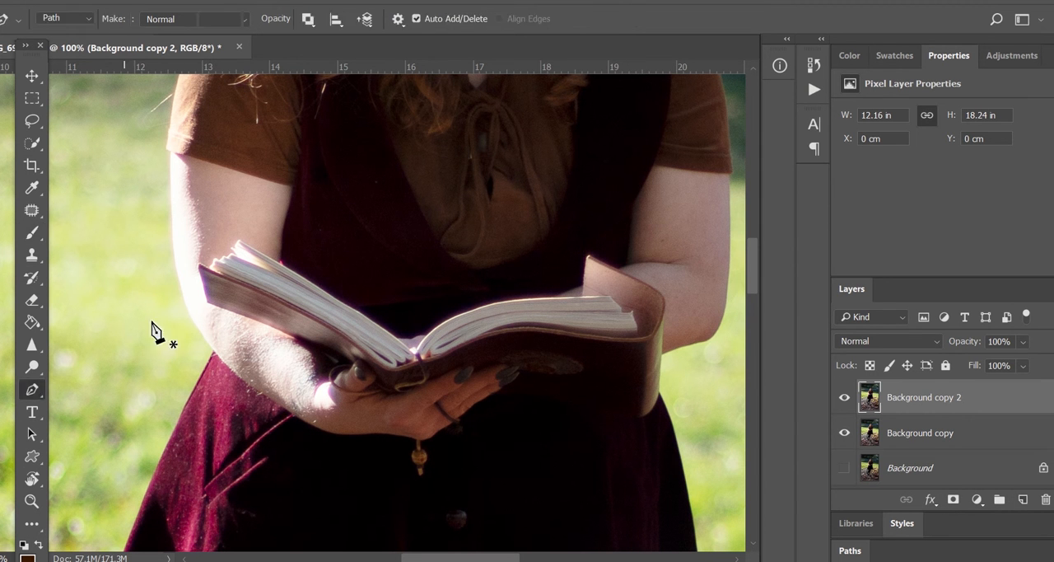
left_click(213, 187)
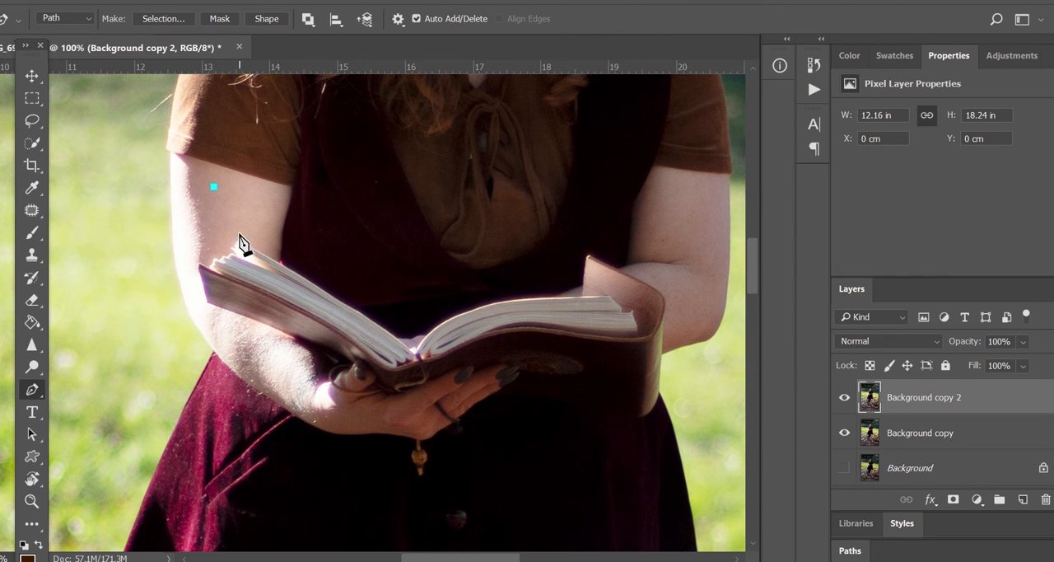
left_click(239, 238)
left_click(297, 270)
left_click(330, 290)
left_click(352, 307)
left_click(371, 319)
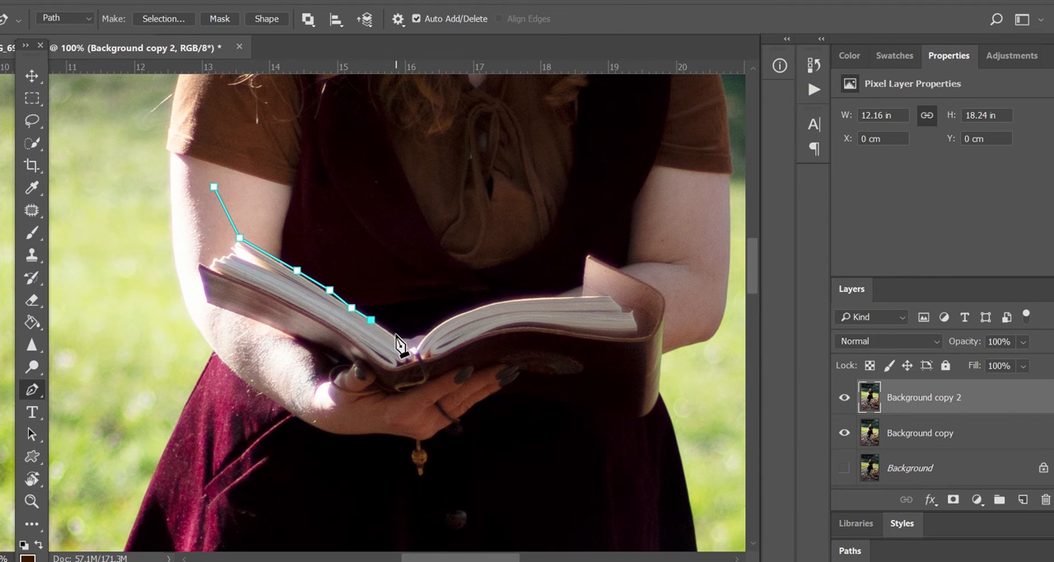
left_click(395, 335)
left_click(410, 347)
left_click(422, 340)
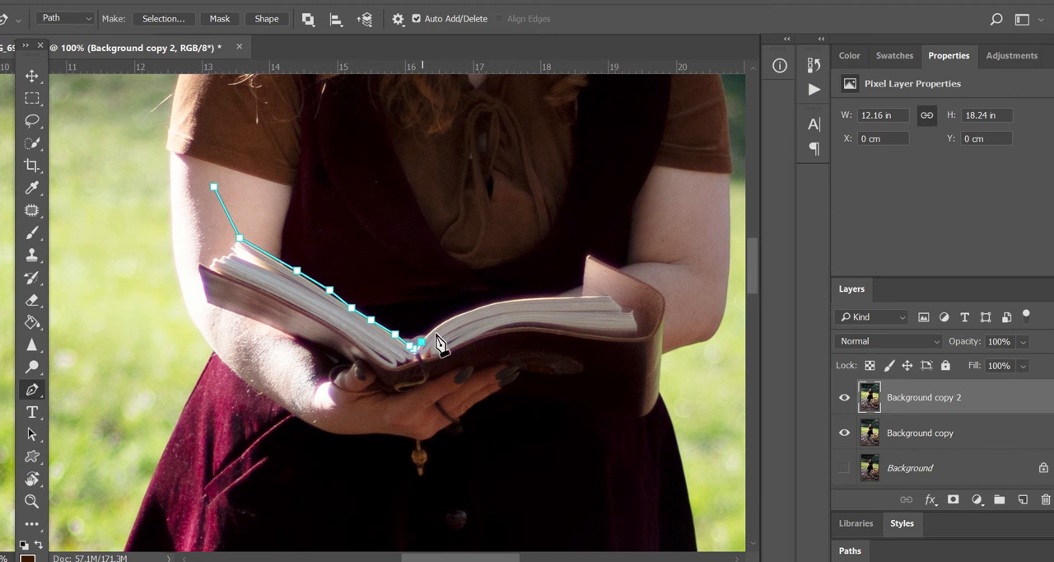
left_click(433, 329)
left_click(439, 321)
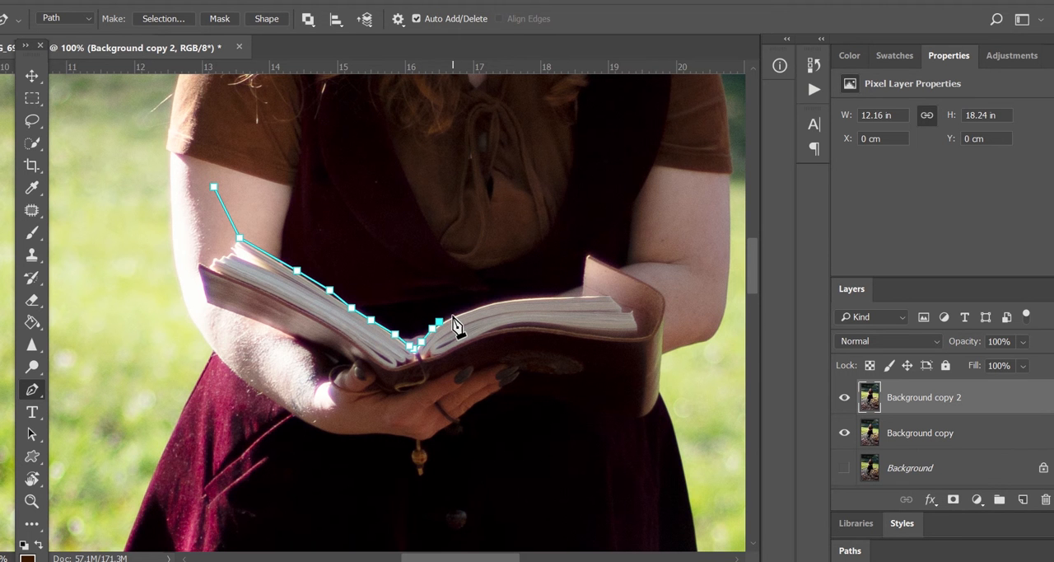
left_click(451, 314)
left_click(468, 309)
left_click(485, 303)
left_click(504, 298)
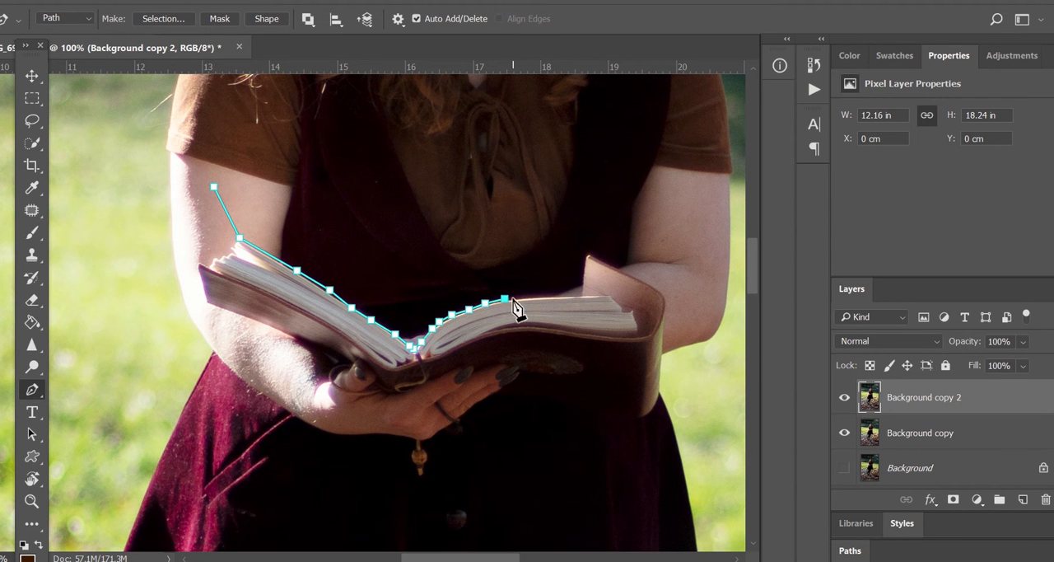
left_click(530, 296)
left_click(547, 296)
left_click(565, 294)
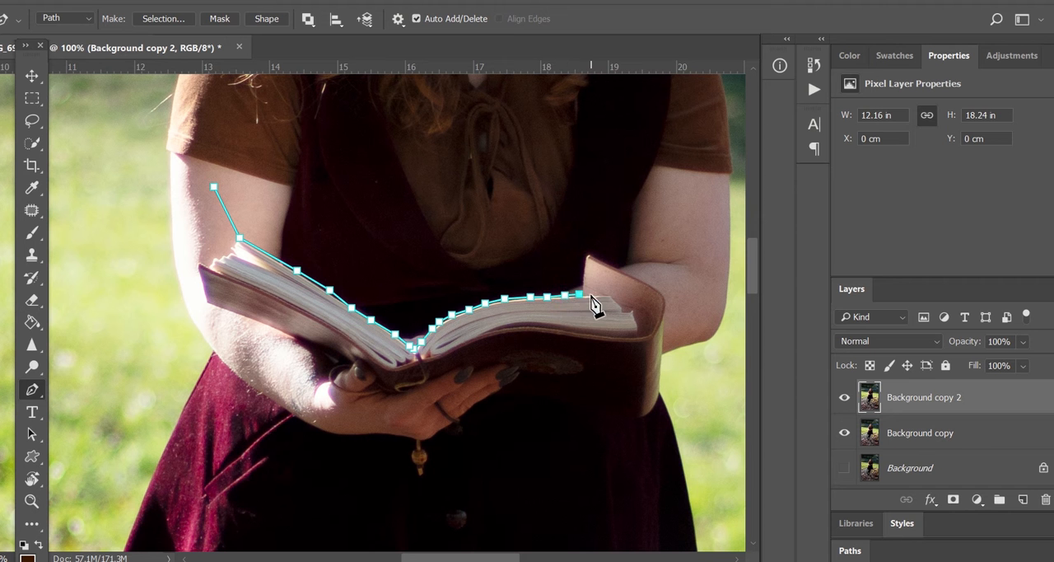
left_click(581, 292)
left_click(607, 293)
left_click(587, 257)
Continue the path up around the chest and neckline and back down to the starting anchor to close it
scroll(610, 216, "up", 5)
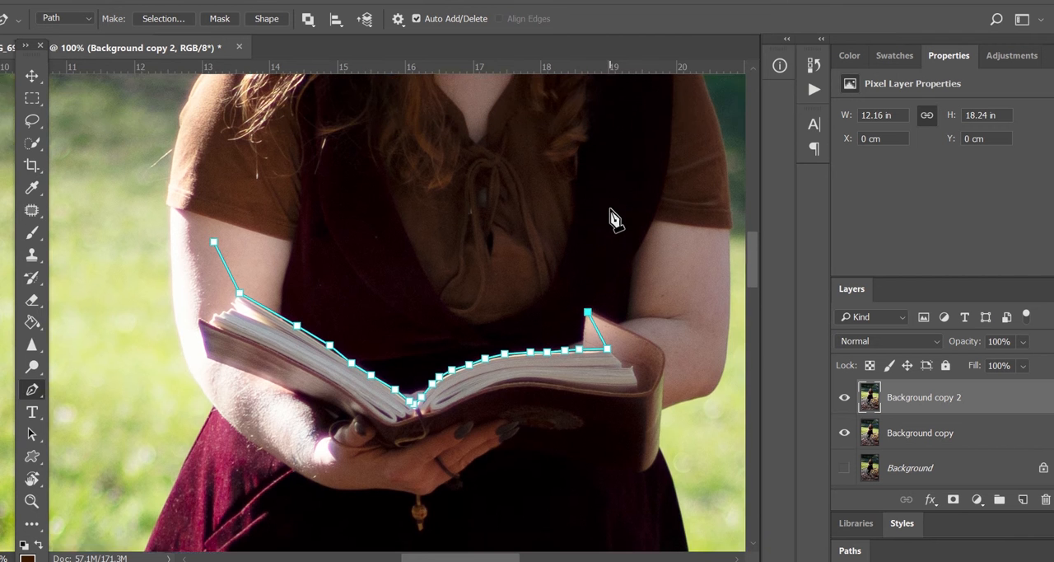
scroll(610, 216, "up", 1)
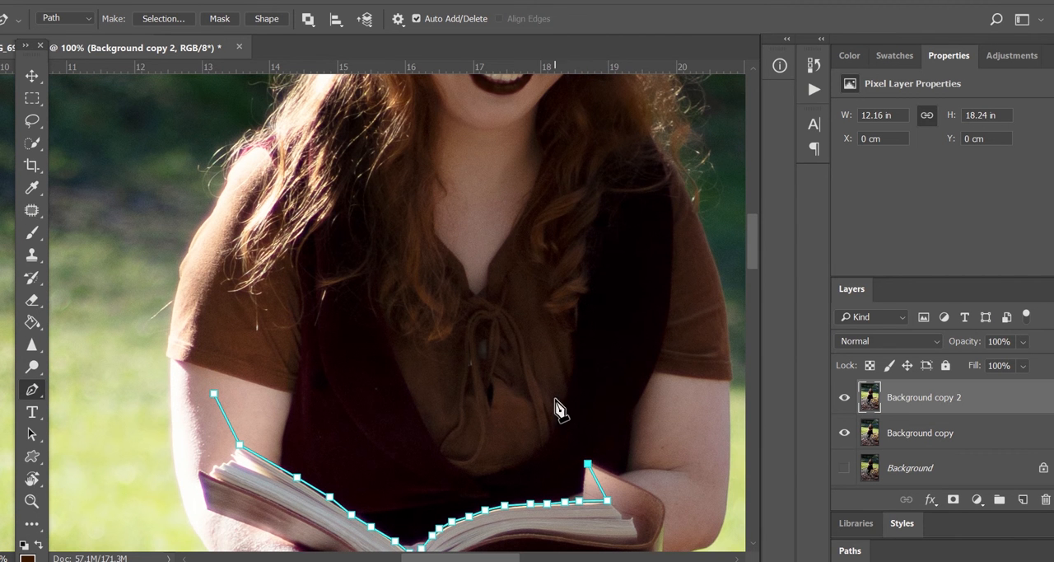
left_click(593, 437)
left_click(626, 401)
left_click(609, 328)
left_click(607, 273)
left_click(583, 234)
left_click(500, 200)
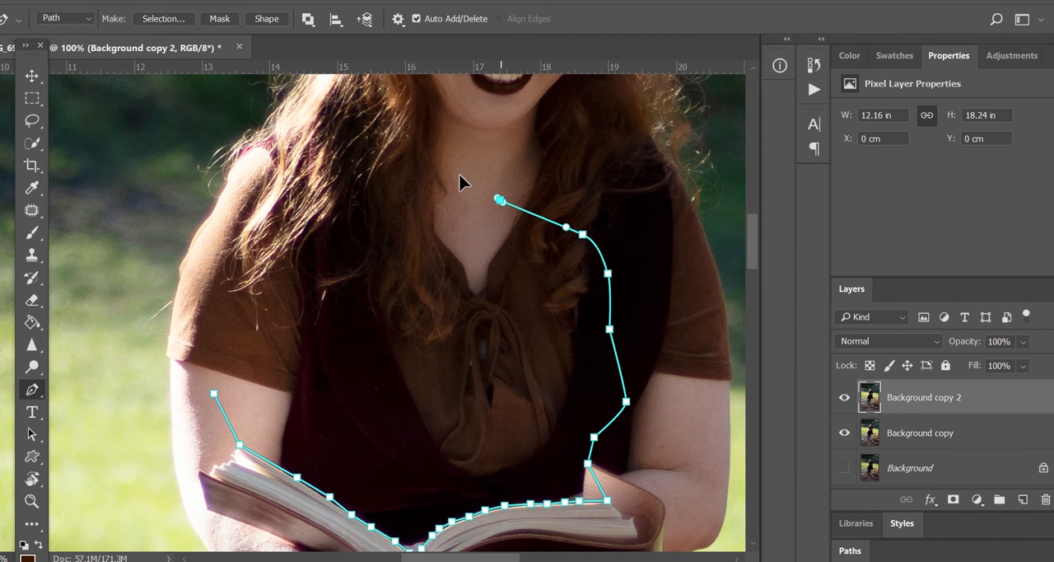
left_click(441, 165)
left_click(406, 185)
left_click(369, 208)
left_click(308, 262)
left_click(259, 307)
left_click(228, 348)
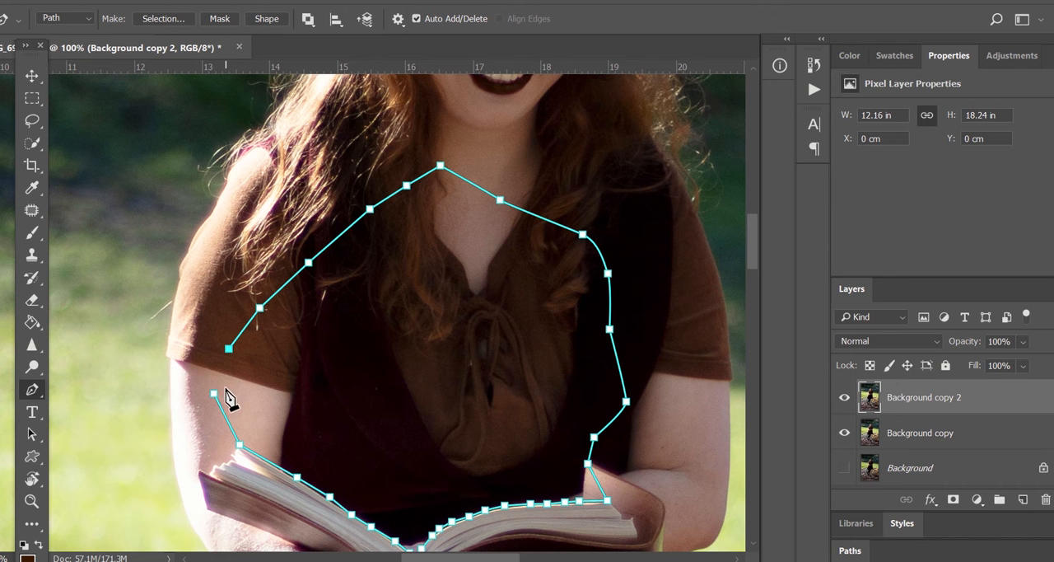
left_click(215, 393)
Convert the closed path into a selection with a 5 pixel feather radius
right_click(381, 401)
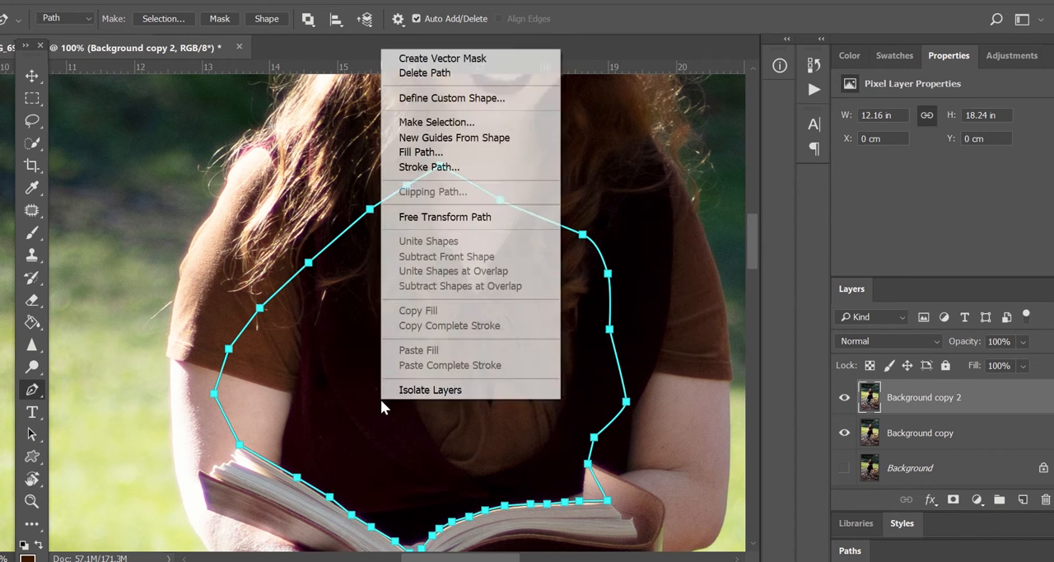
left_click(464, 124)
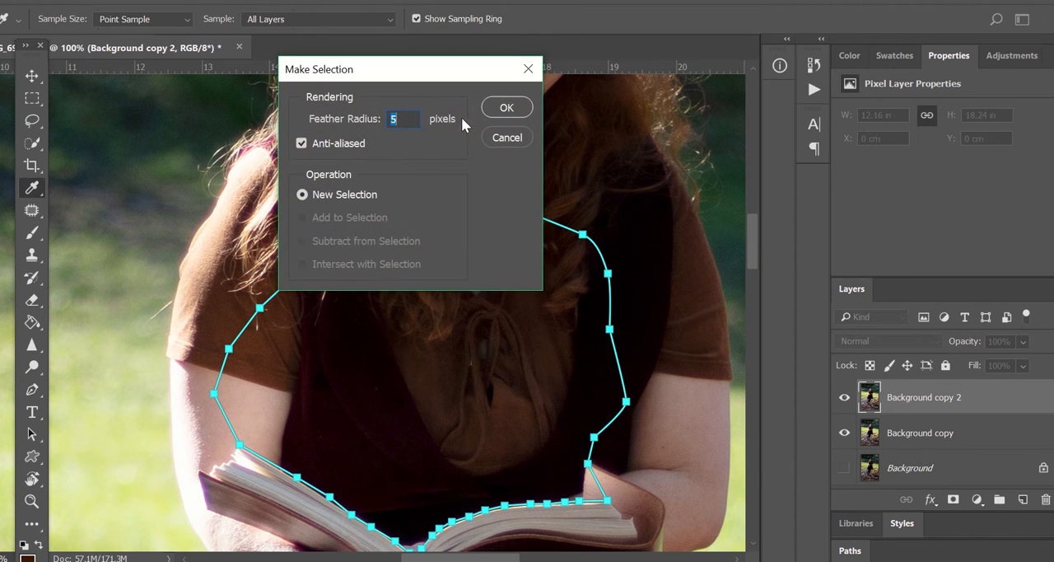
left_click(505, 107)
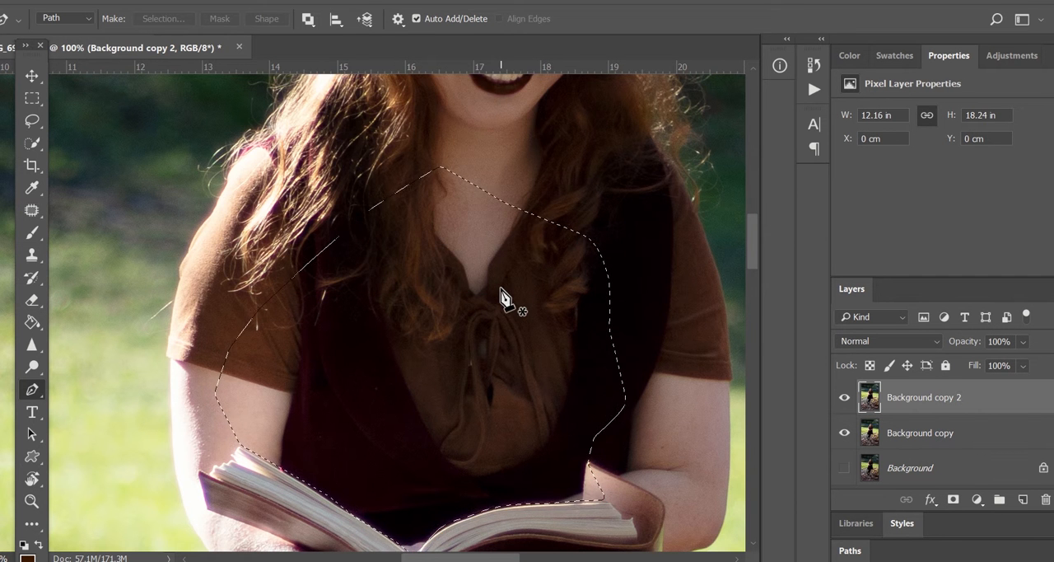
Create a new empty layer above Background copy 2
key("ctrl+minus")
key("ctrl+minus")
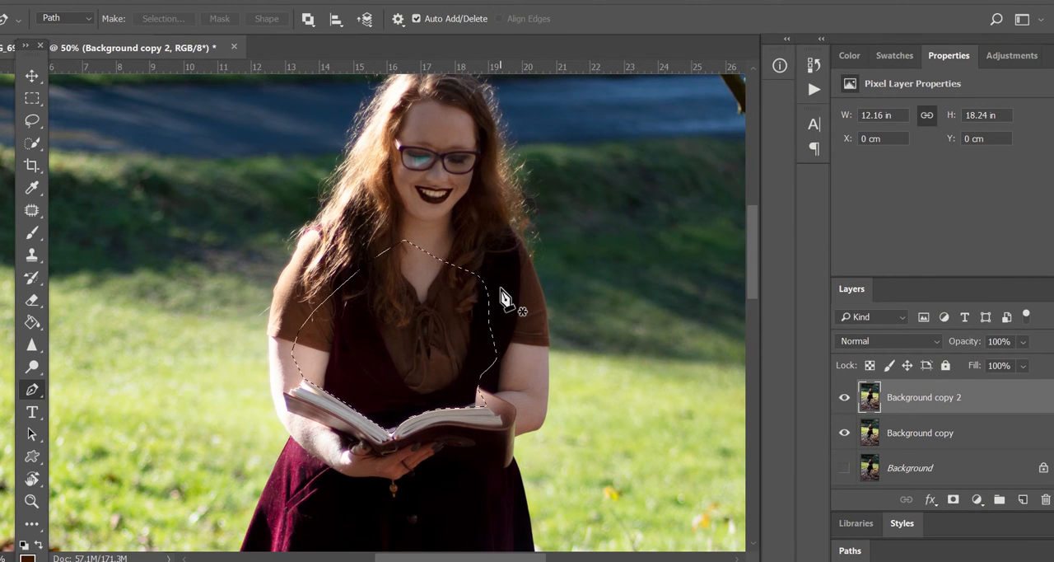
left_click(1022, 499)
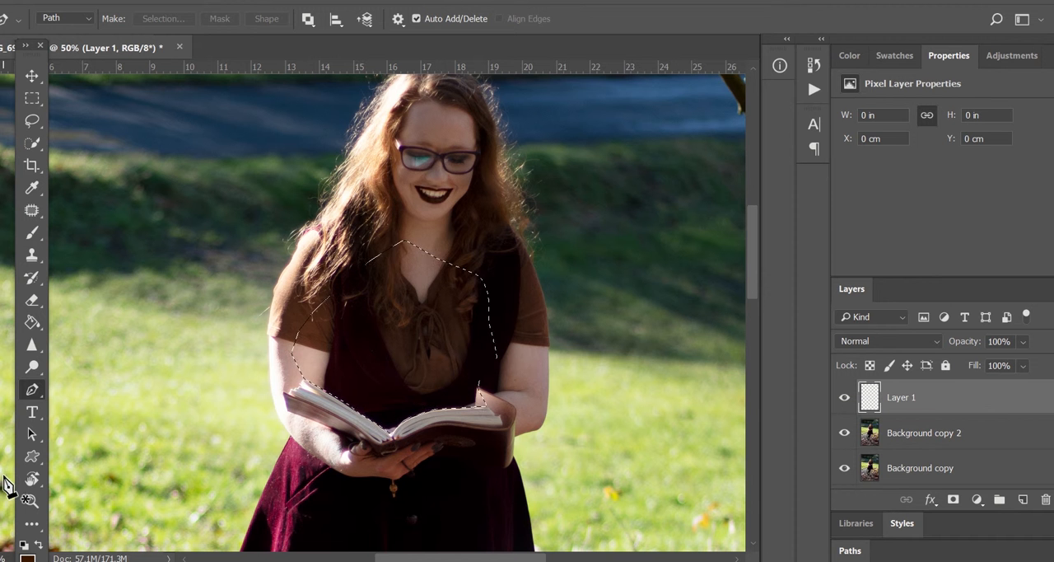
Choose the linear Gradient tool with a preset fading to transparent, and set its start colour stop to pale yellow fdf8a2
left_click(38, 346)
left_click(32, 322)
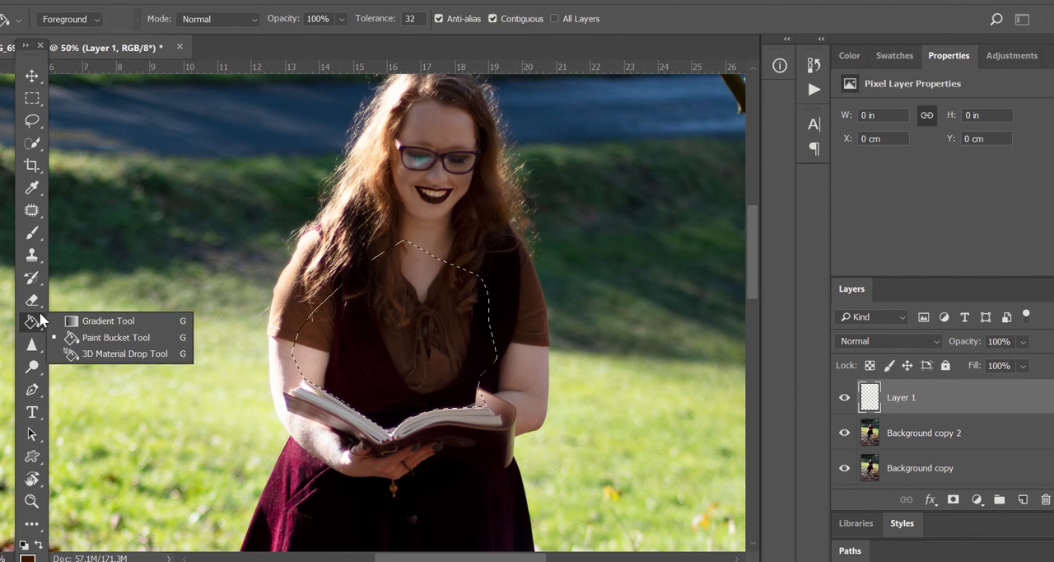
left_click(84, 316)
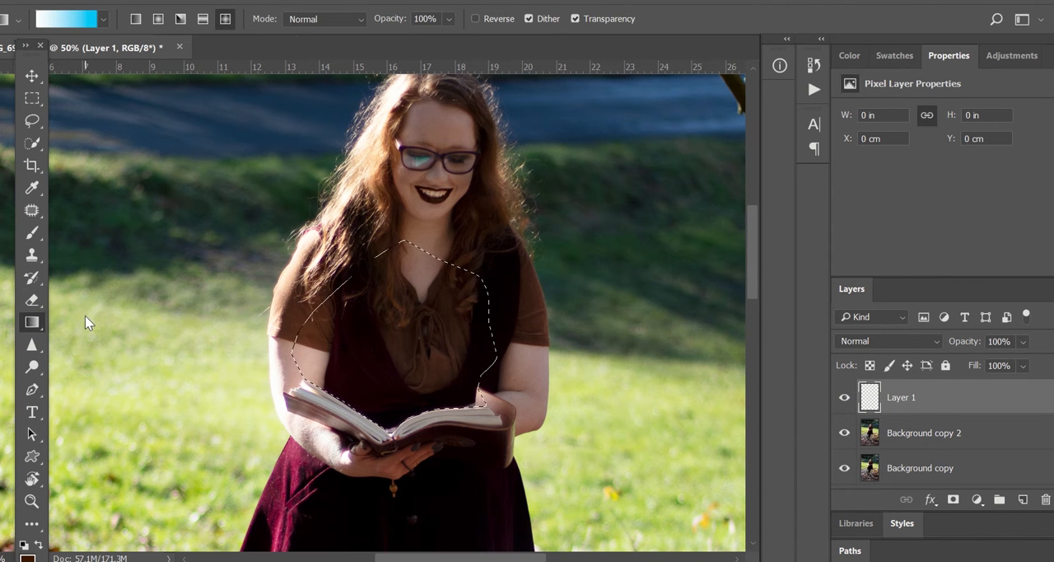
left_click(144, 20)
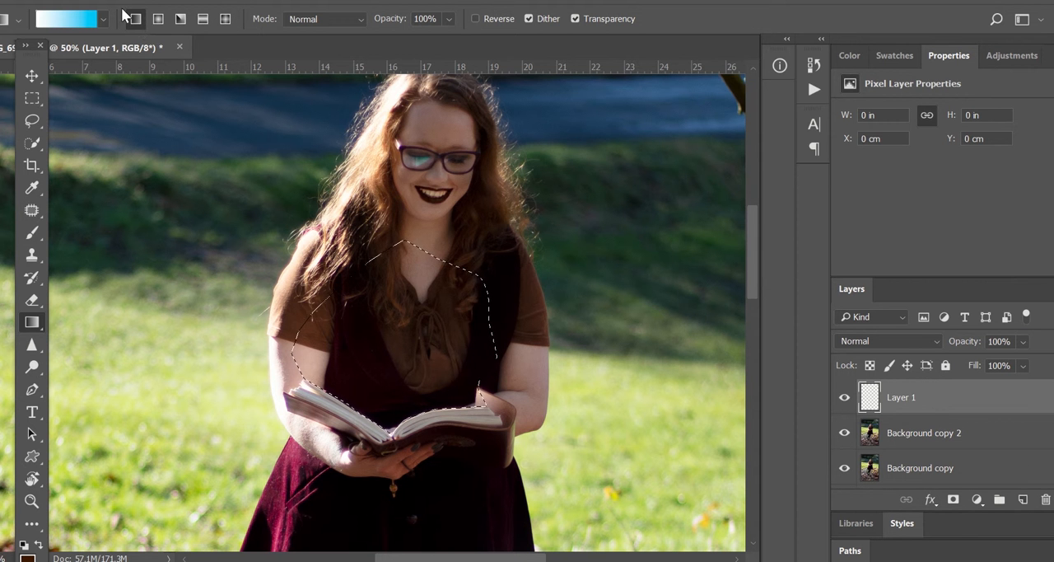
left_click(74, 21)
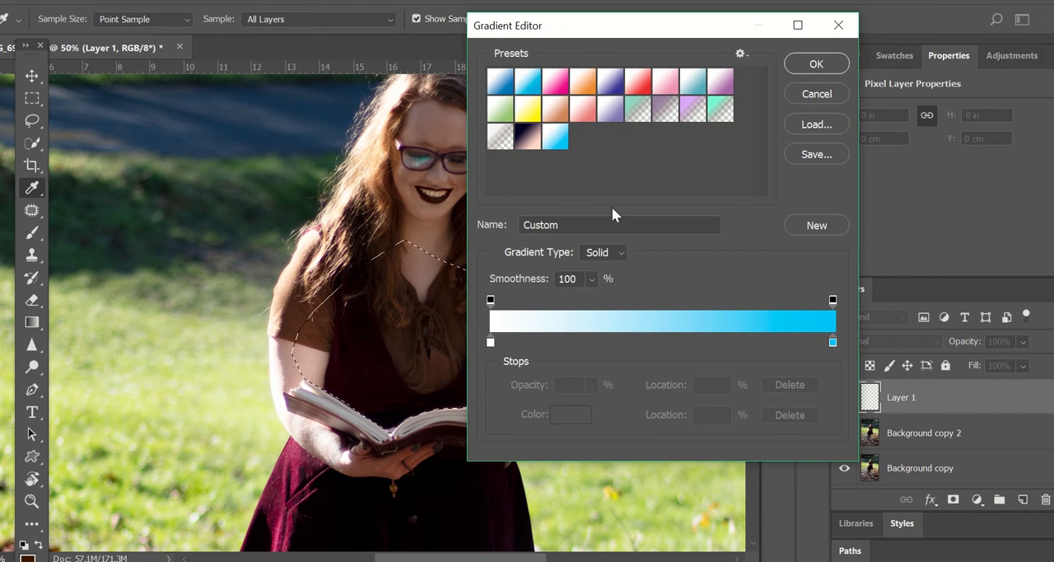
left_click(495, 135)
left_click(504, 342)
double_click(505, 340)
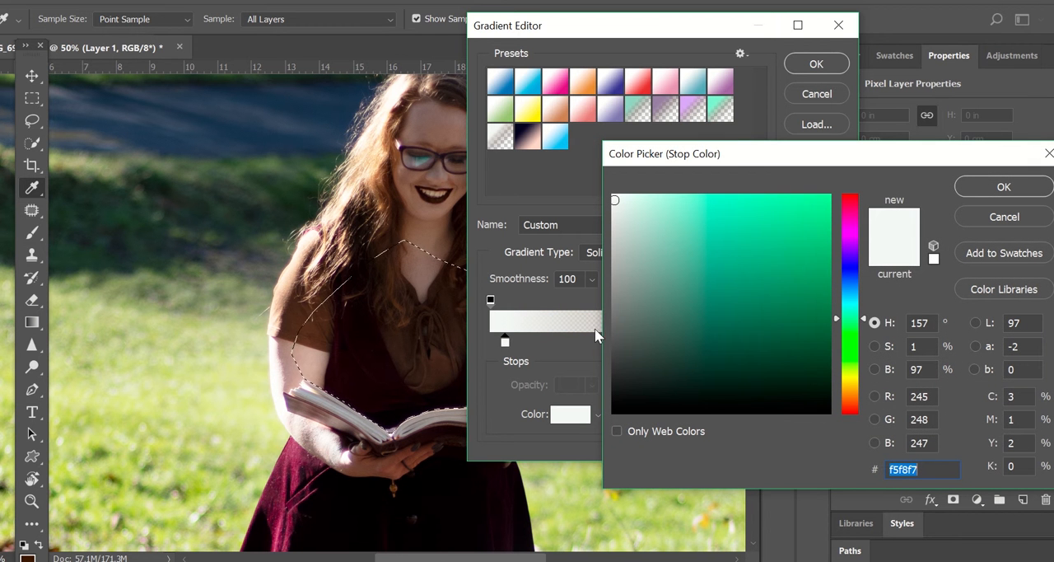
left_click(854, 375)
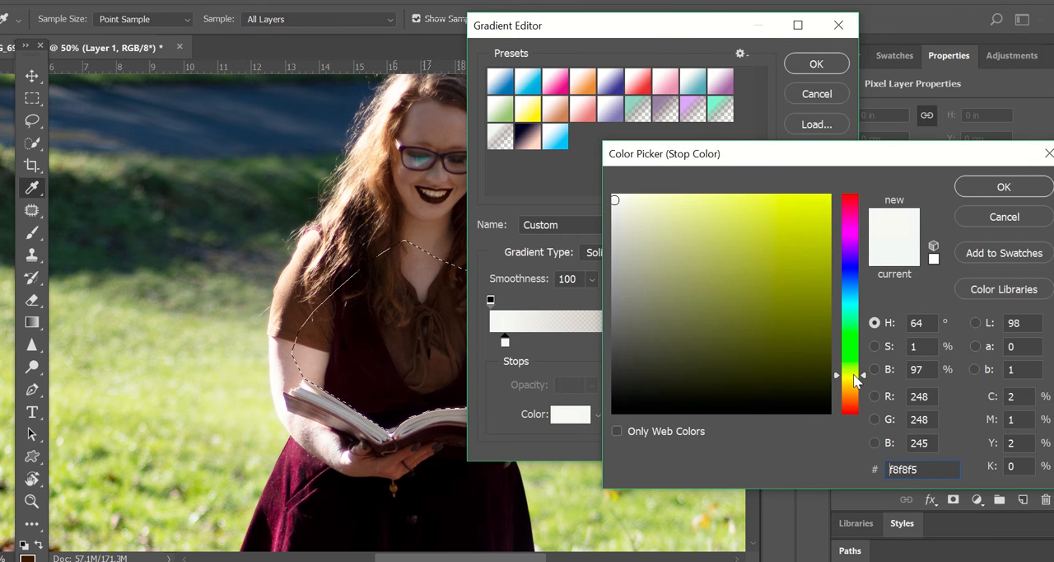
left_click_drag(720, 206, 690, 195)
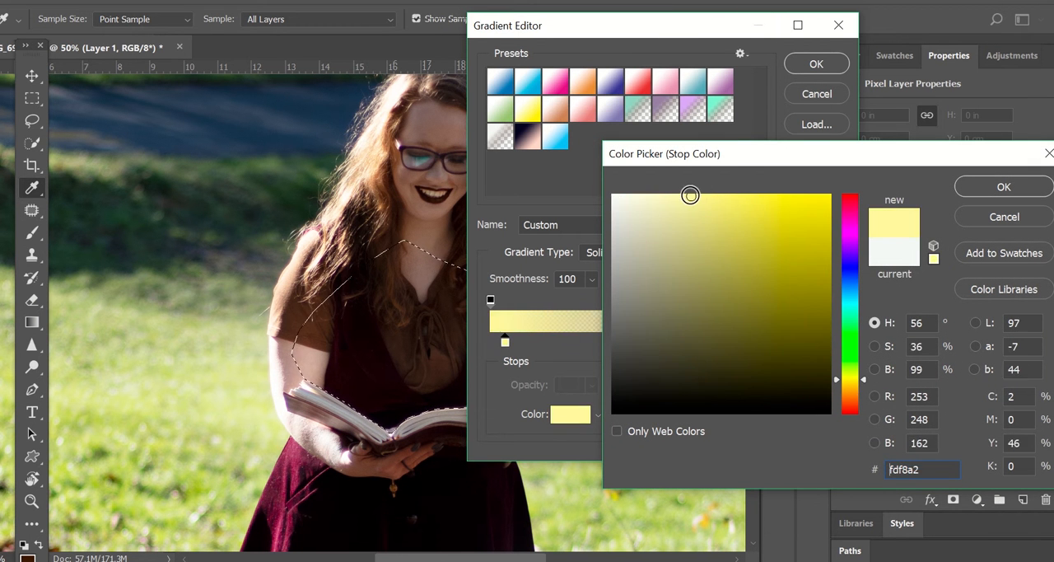
left_click(976, 183)
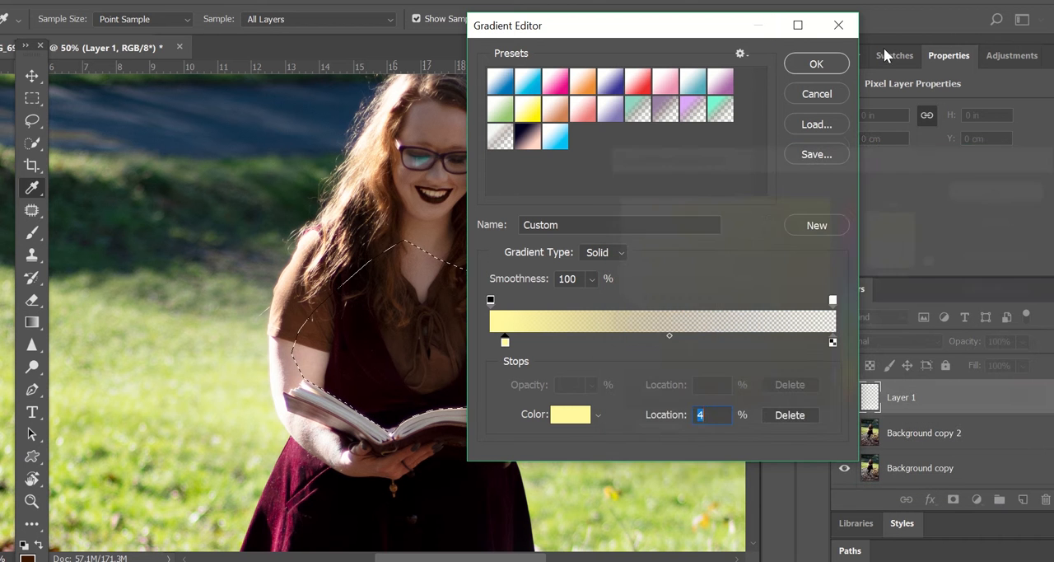
left_click(828, 64)
Drag the yellow gradient upward from the book's pages inside the selection on the new layer
left_click_drag(389, 428, 388, 358)
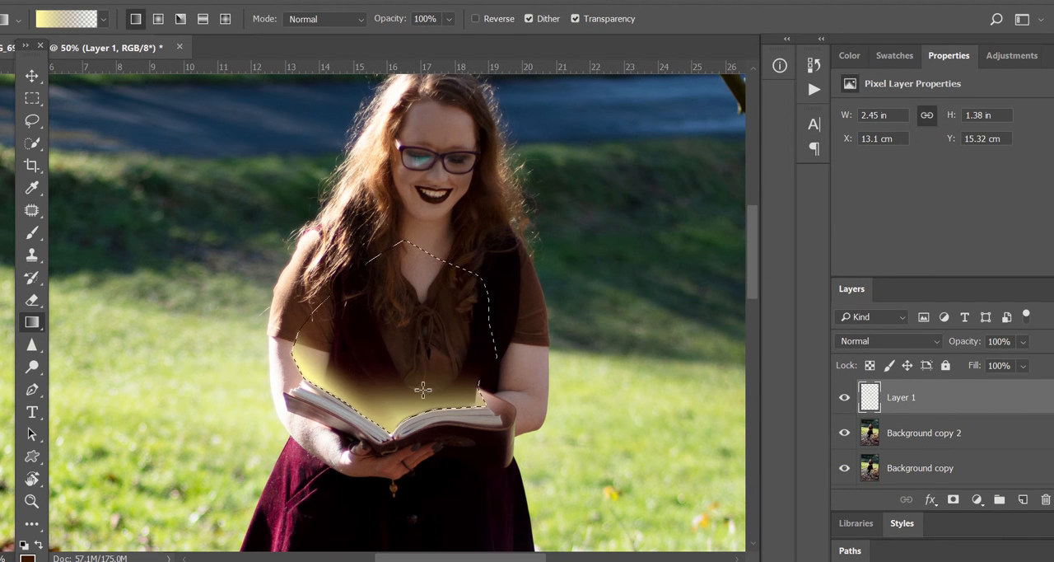
left_click_drag(486, 406, 453, 378)
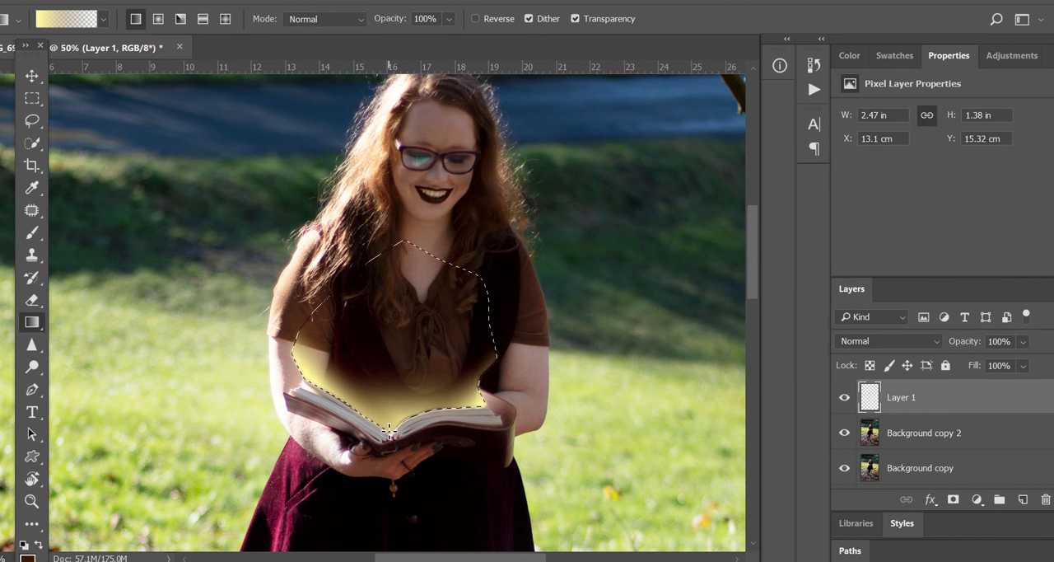
left_click_drag(407, 286, 408, 285)
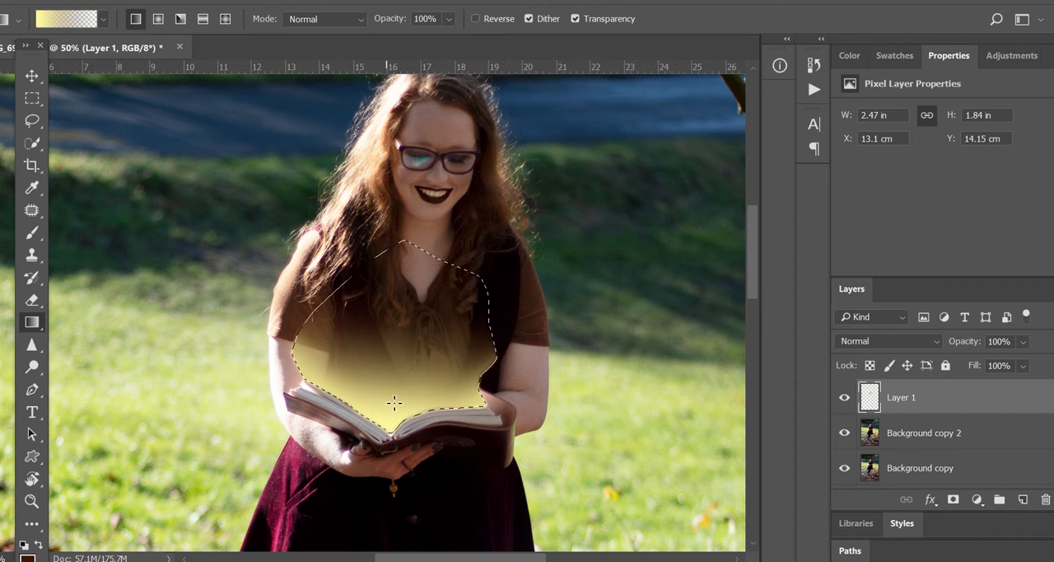
Set Layer 1's blend mode to Soft Light
left_click(881, 341)
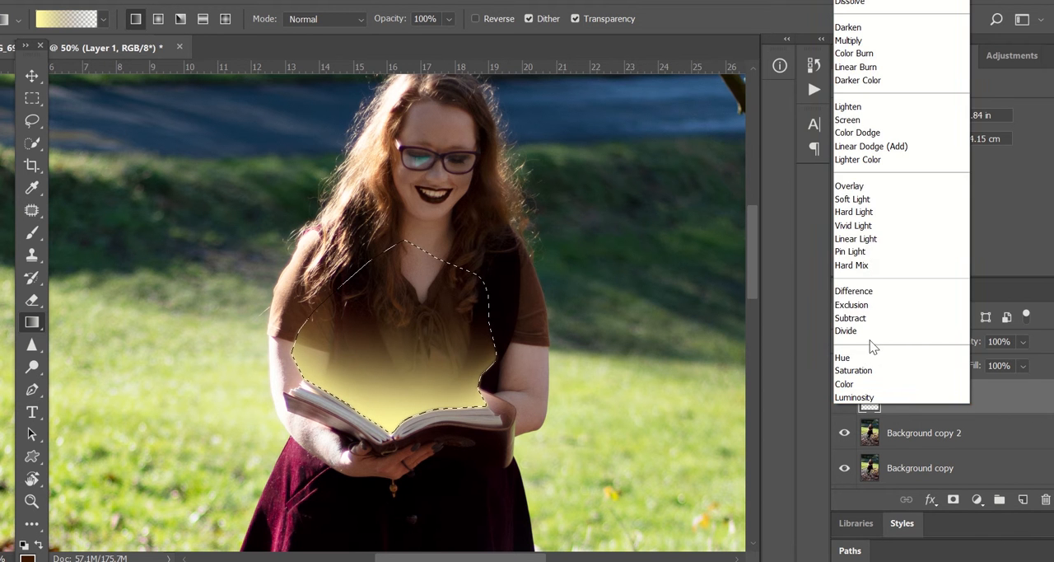
left_click(875, 203)
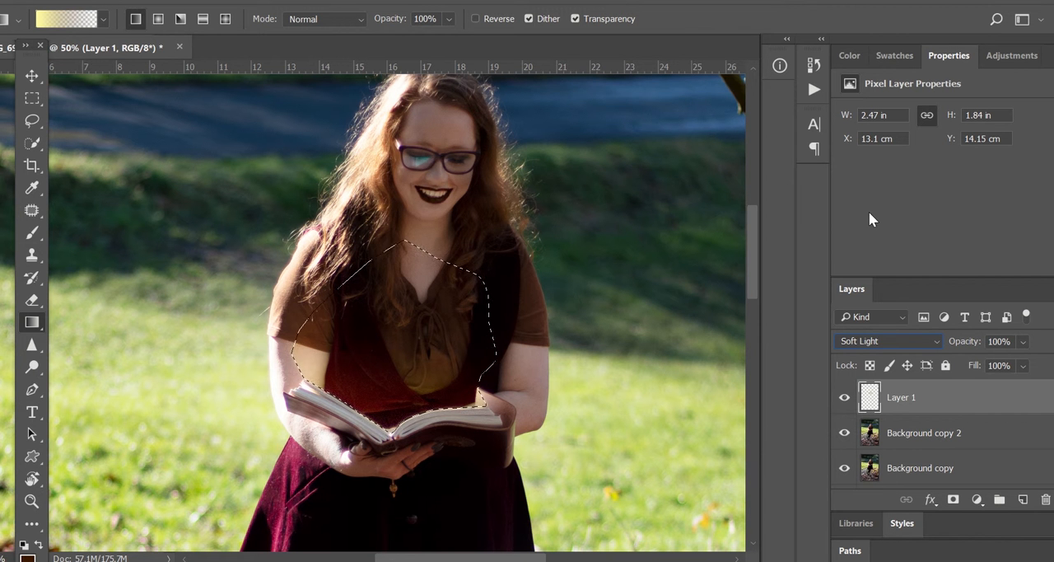
left_click(881, 341)
left_click(900, 184)
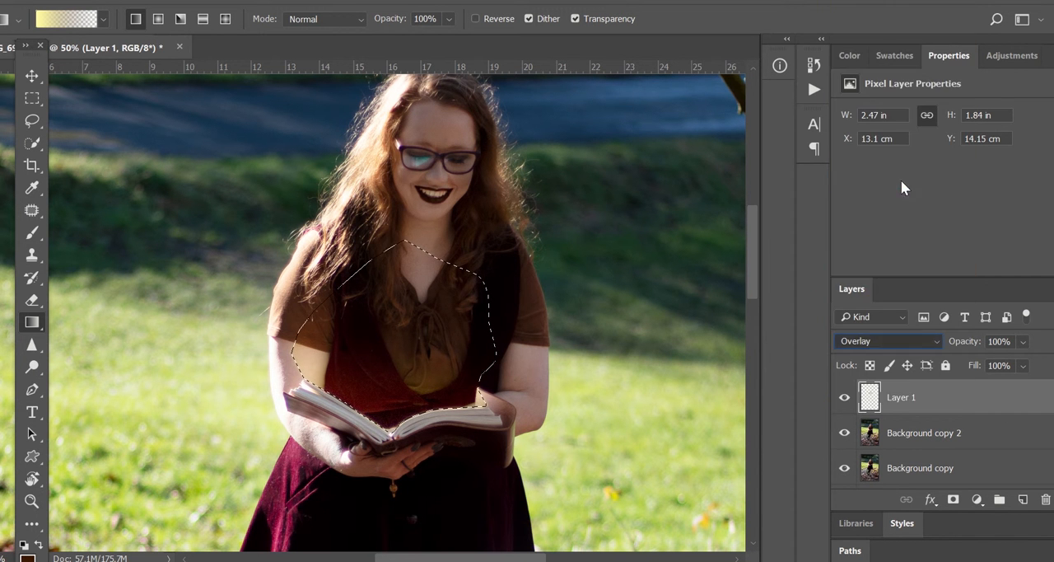
left_click(878, 342)
left_click(873, 212)
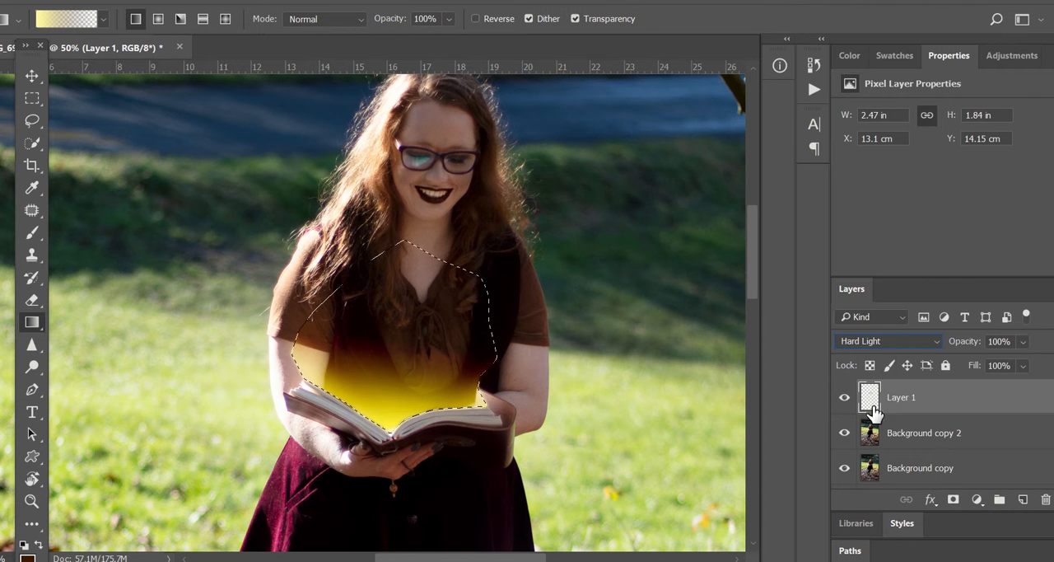
left_click(878, 342)
left_click(863, 200)
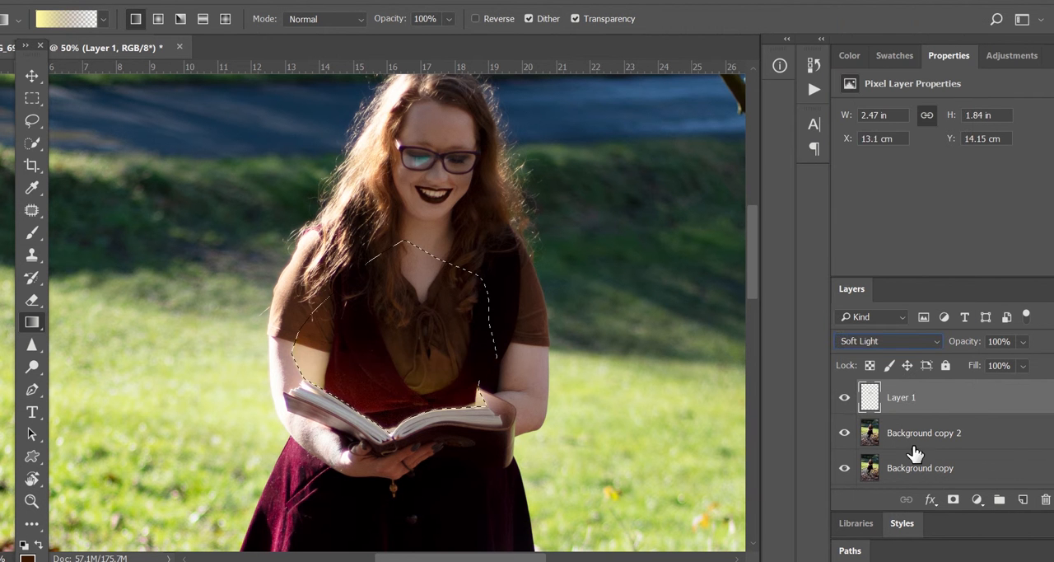
Add another new layer and drag a second yellow gradient upward from the book into the selection
left_click(1021, 499)
left_click_drag(365, 412, 405, 300)
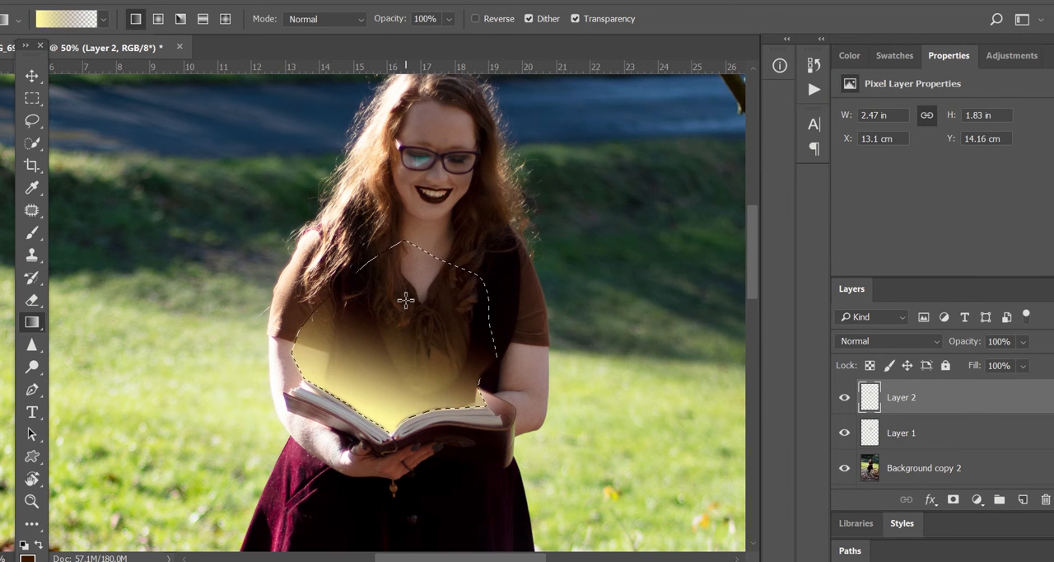
Erase part of the gradient glow near the right shoulder on Layer 2 with the Eraser
left_click(31, 300)
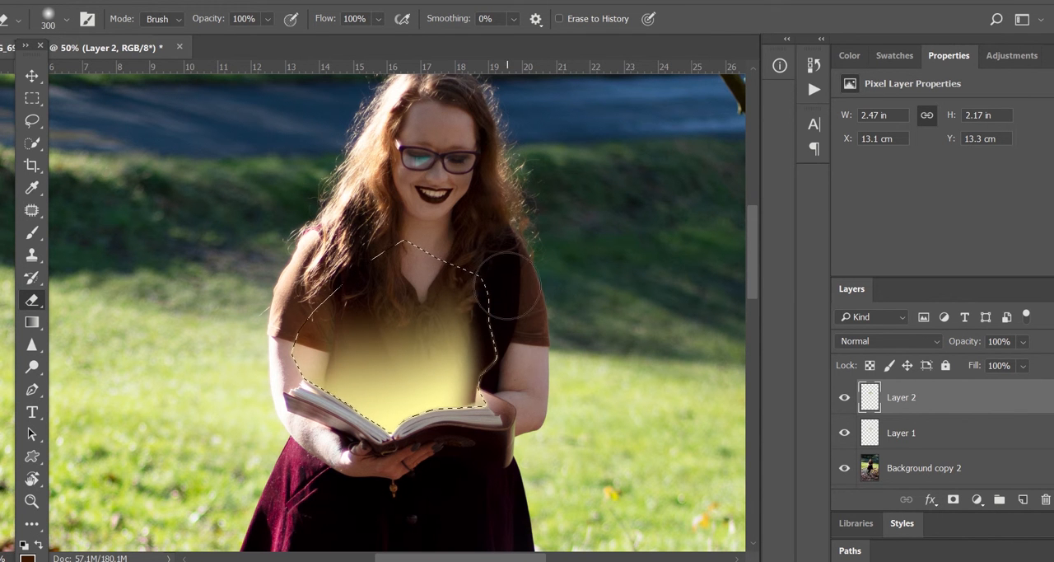
left_click_drag(507, 286, 491, 308)
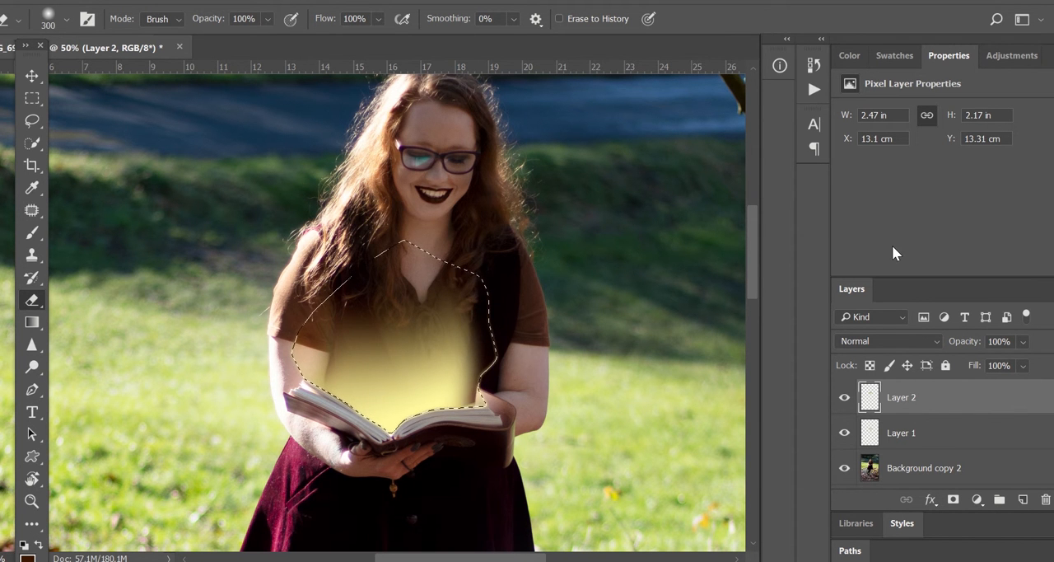
Set Layer 2's opacity to 77% and switch back to the Gradient tool
left_click(1023, 341)
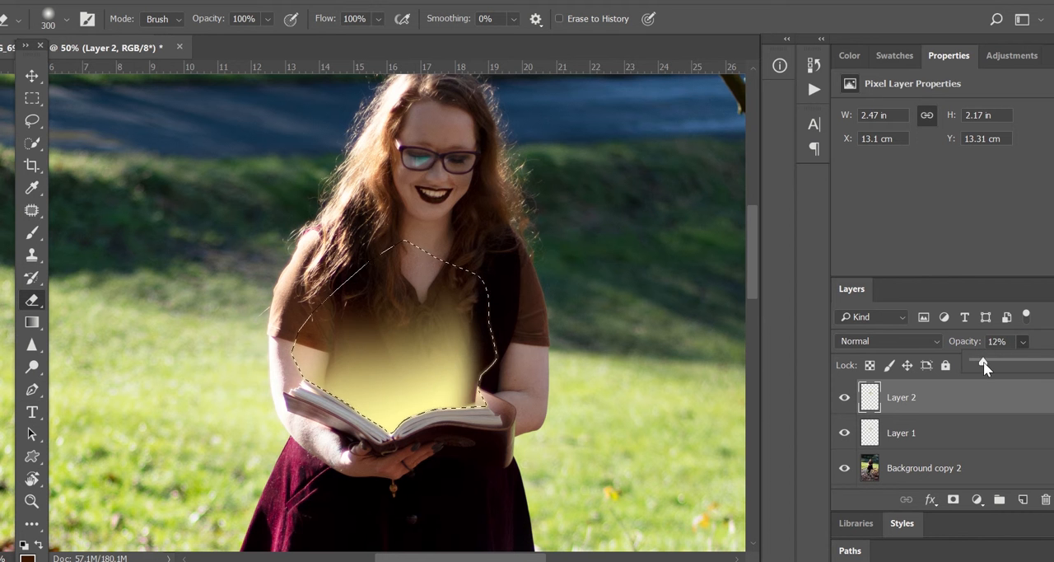
left_click(906, 434)
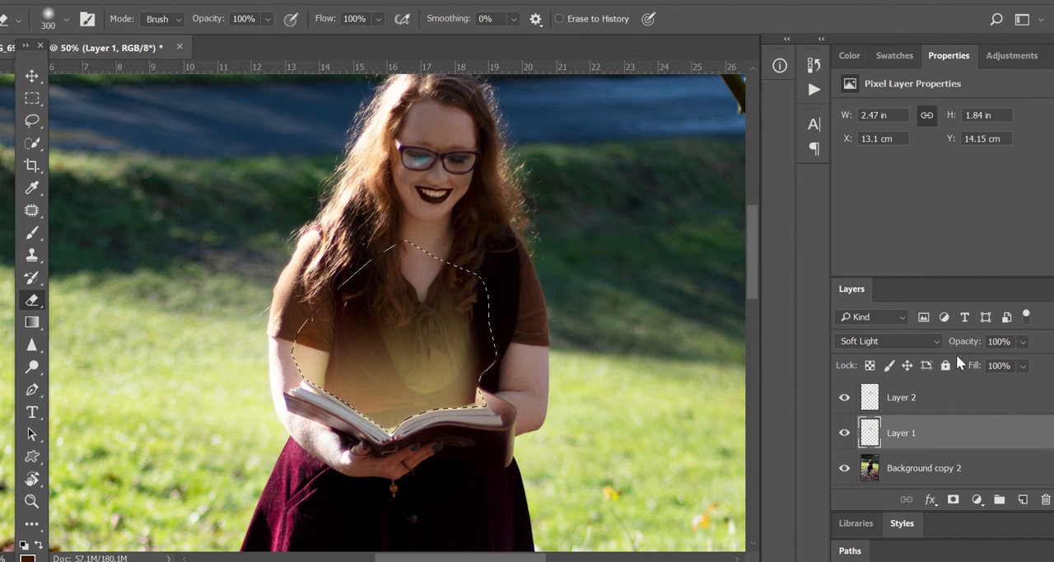
left_click(31, 322)
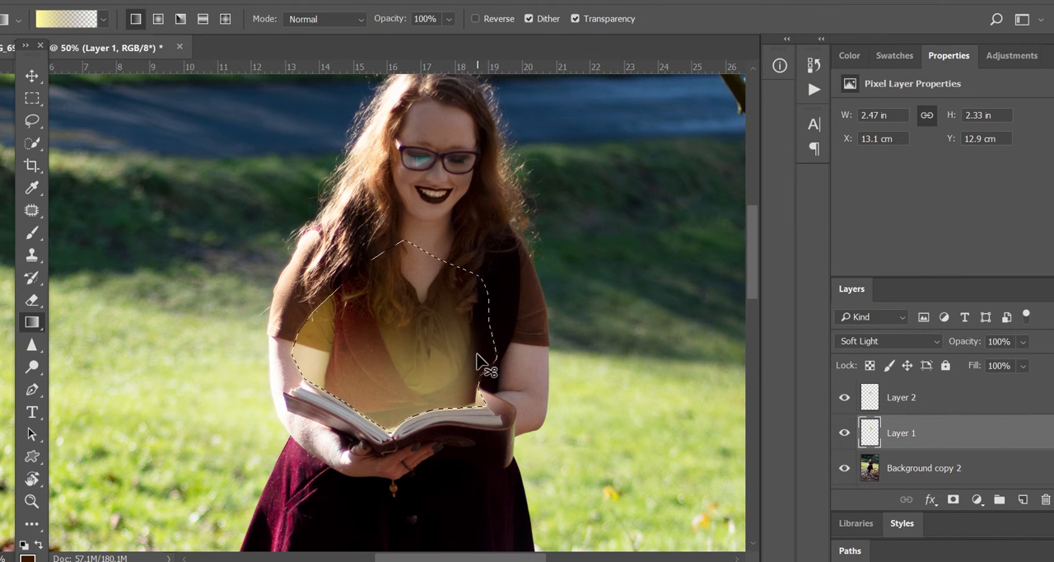
left_click(901, 397)
left_click(1022, 341)
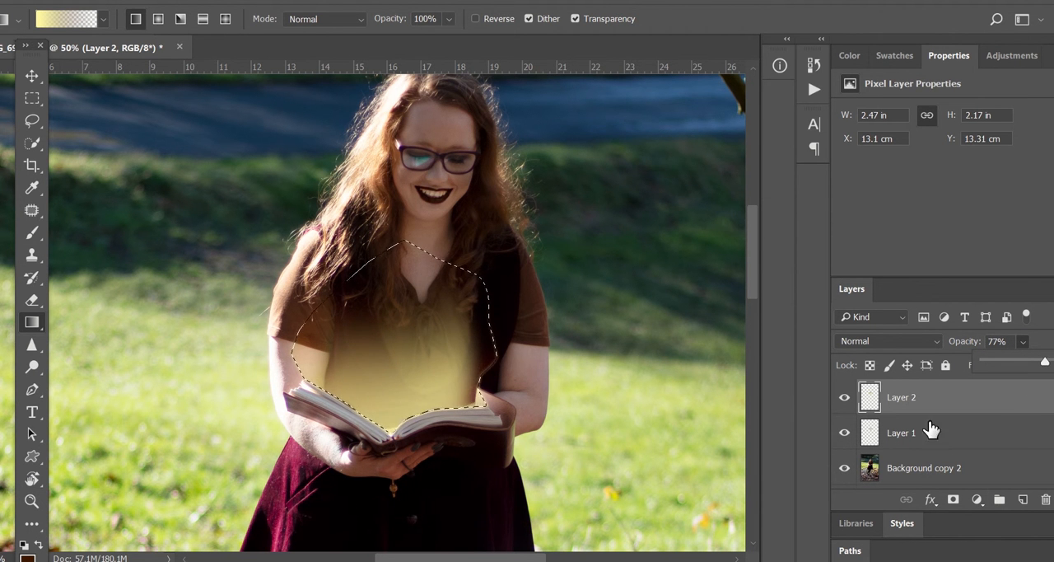
Add a new layer and apply another gradient glow over the book's pages using the Gradient Editor
left_click(1023, 499)
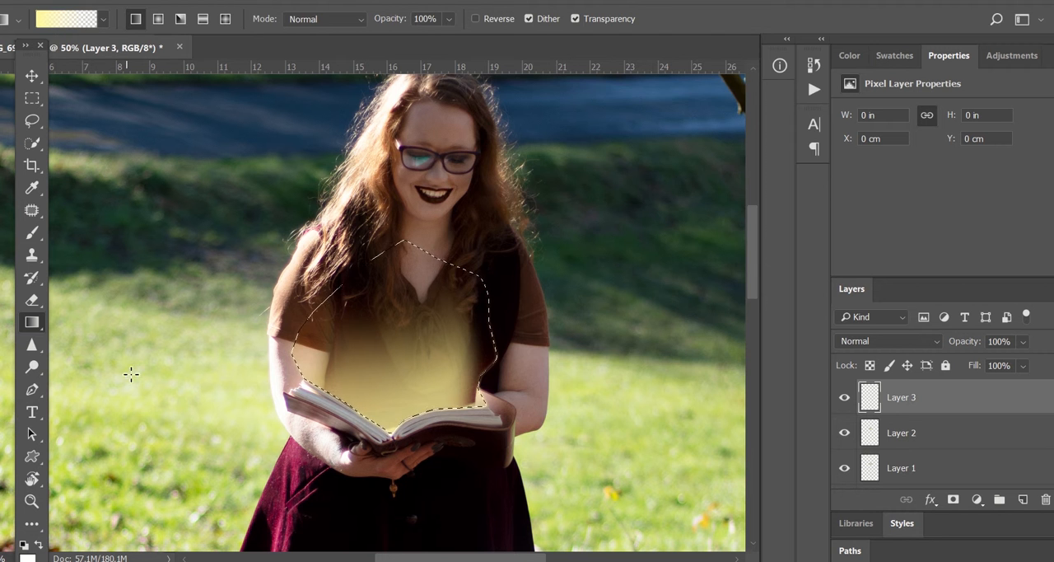
left_click(66, 18)
left_click(494, 151)
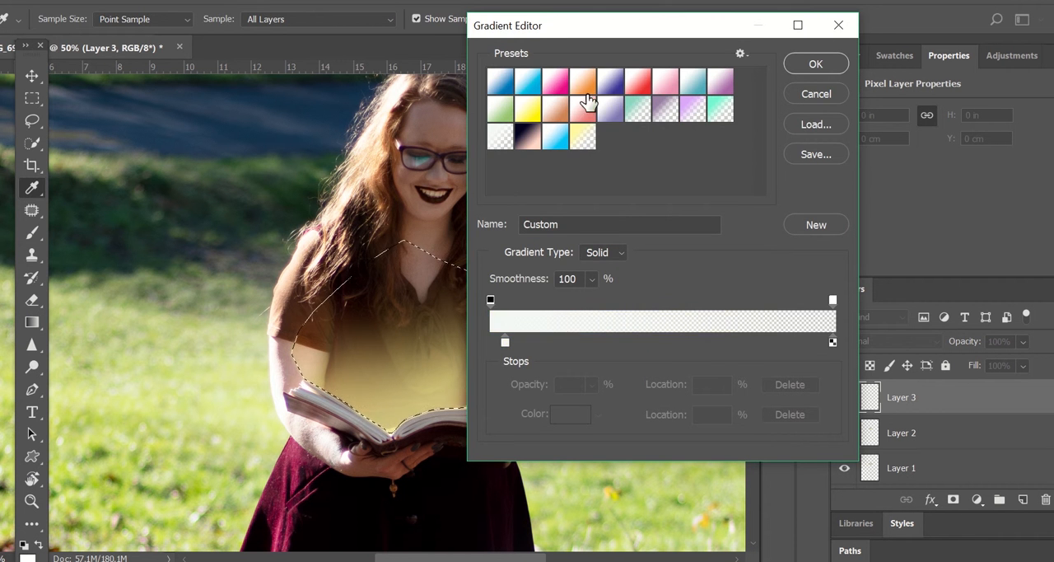
key("Return")
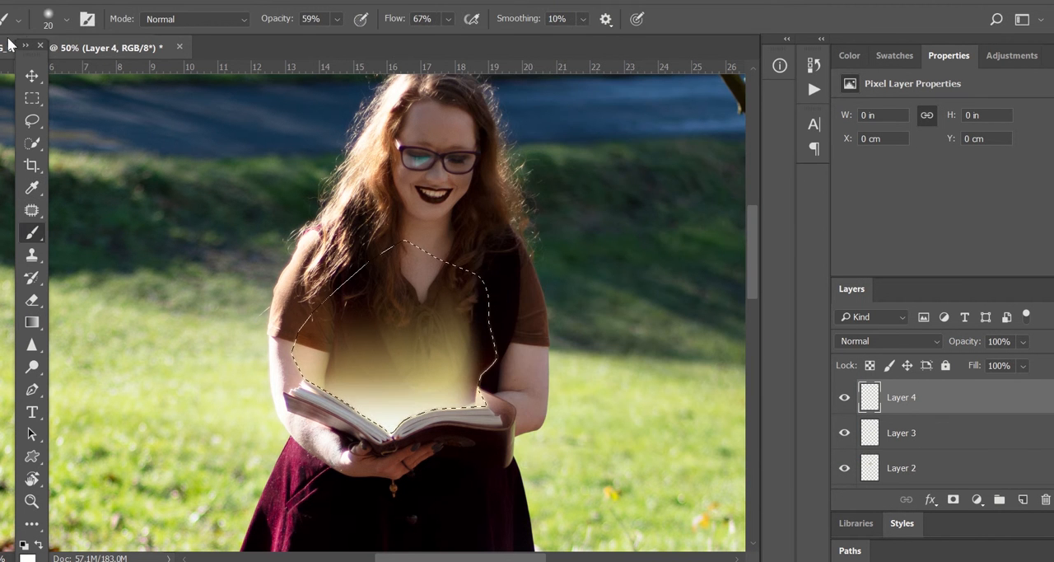
On a new layer, choose the Brush tool and pick the Sparkler 1 brush from the sparkler brush set
left_click(19, 21)
left_click(67, 20)
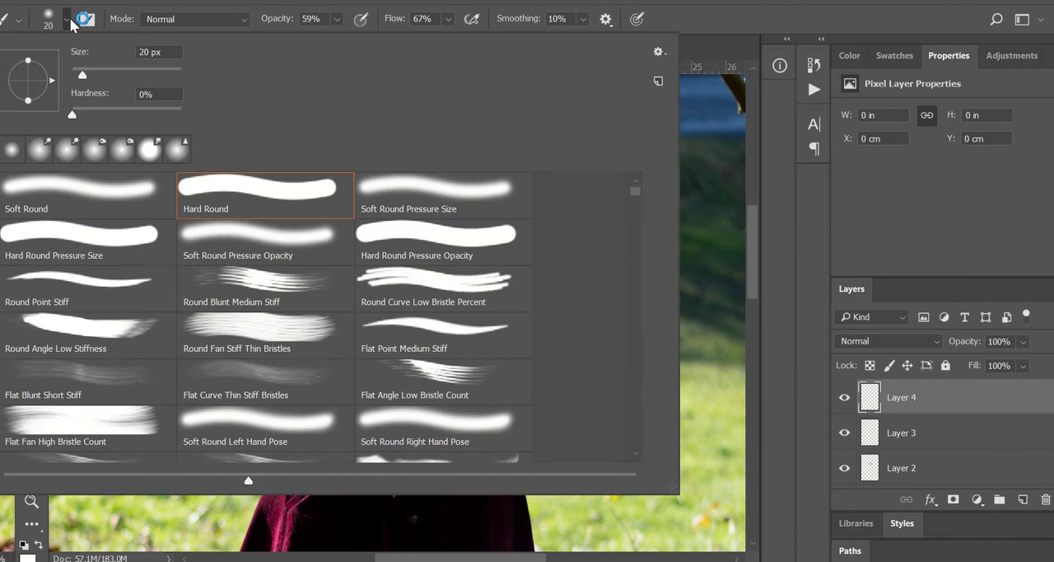
left_click_drag(638, 194, 639, 483)
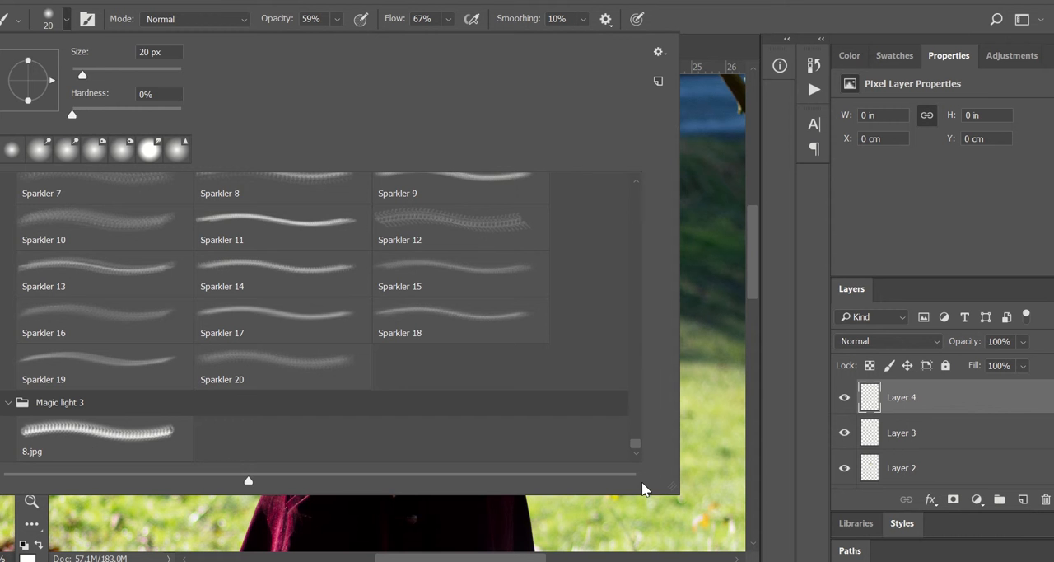
left_click(91, 436)
scroll(635, 182, "up", 3)
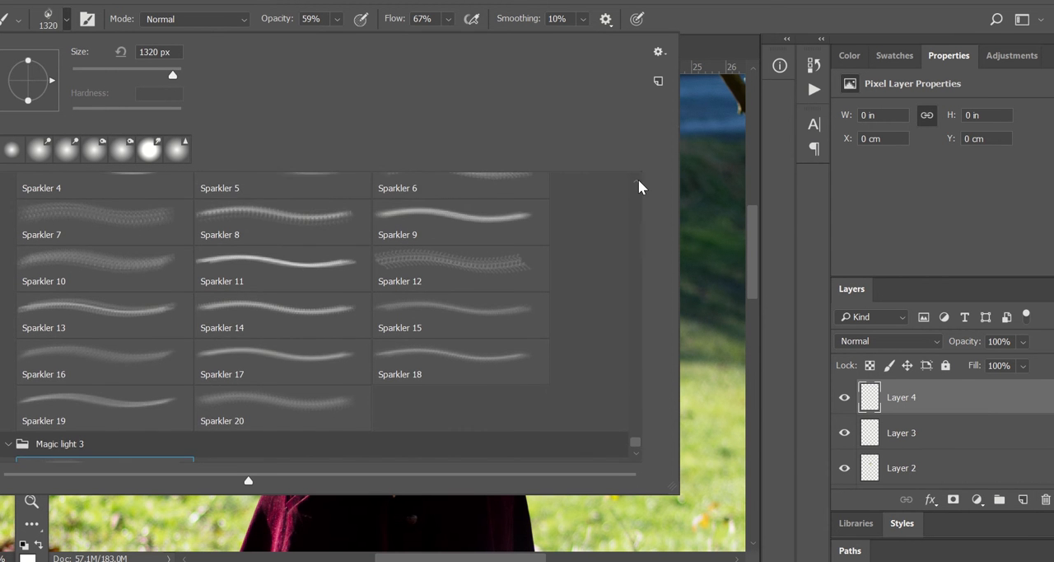
left_click(449, 317)
left_click(486, 234)
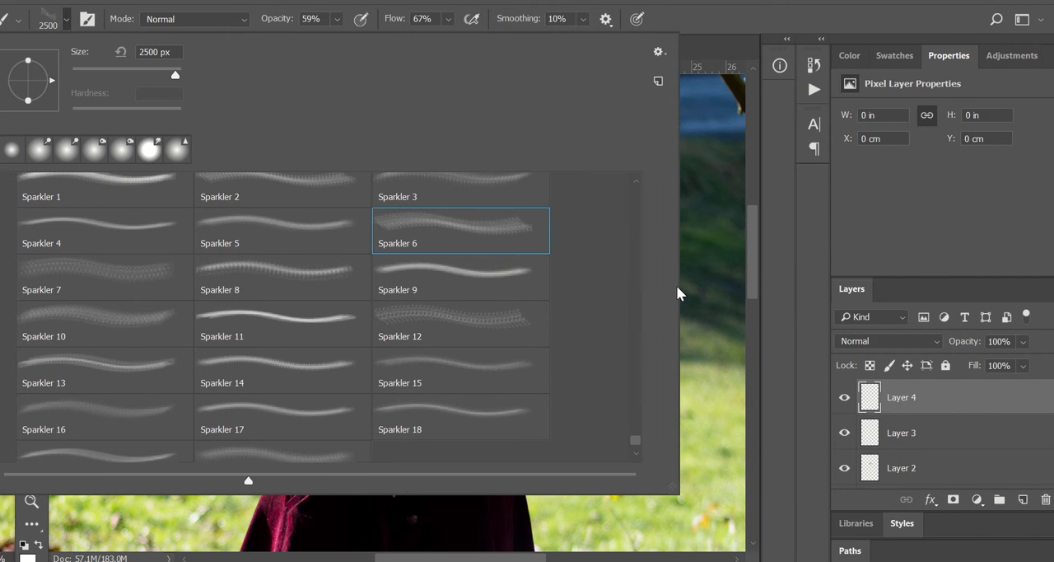
scroll(633, 183, "up", 2)
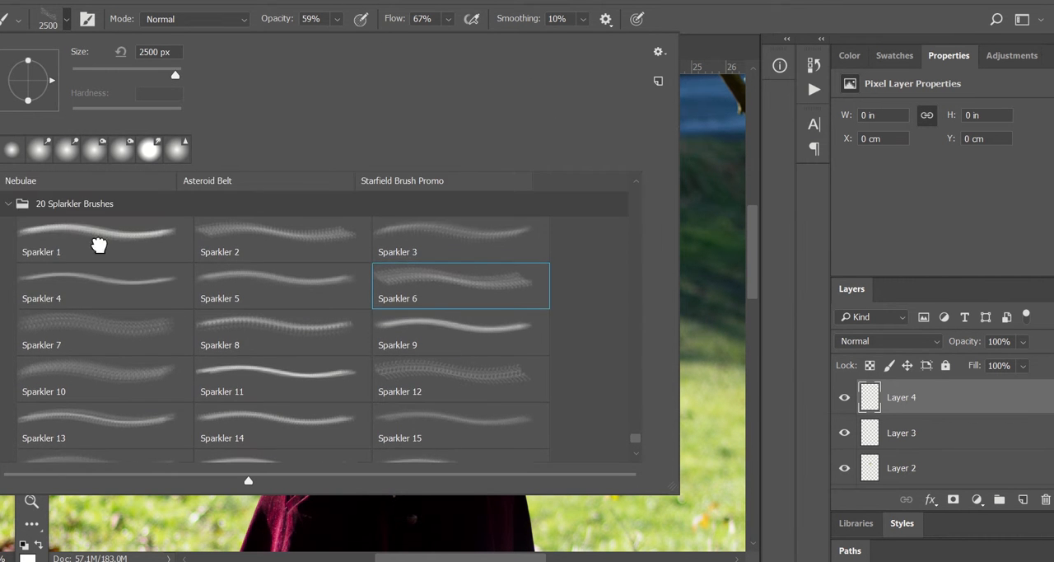
left_click(99, 238)
left_click(63, 24)
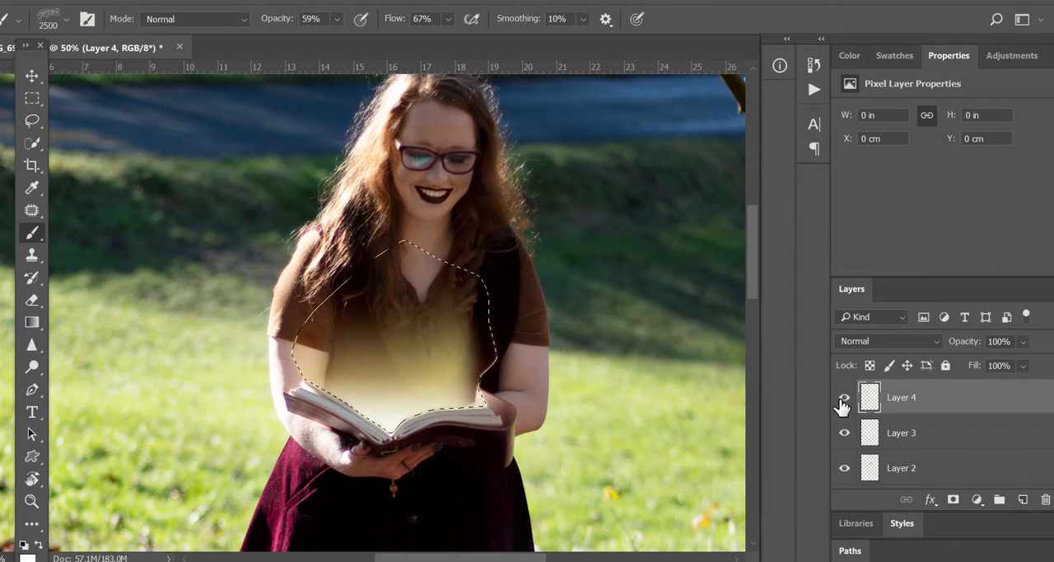
Set the sparkle brush to 1000 px and stamp sparkles over the book inside the selection
key("bracketleft")
key("bracketleft")
key("bracketleft")
key("bracketleft")
key("bracketleft")
key("bracketleft")
key("bracketleft")
key("bracketleft")
key("bracketleft")
key("bracketleft")
key("bracketleft")
key("bracketleft")
key("bracketleft")
key("bracketleft")
key("bracketleft")
key("bracketleft")
key("bracketleft")
key("bracketleft")
key("bracketright")
key("bracketright")
key("bracketright")
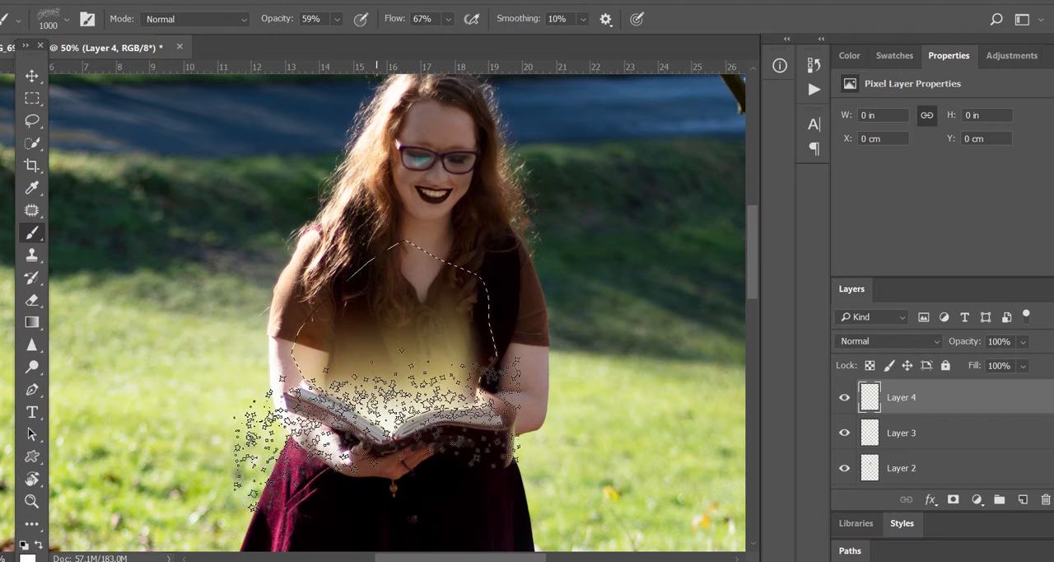
left_click(377, 428)
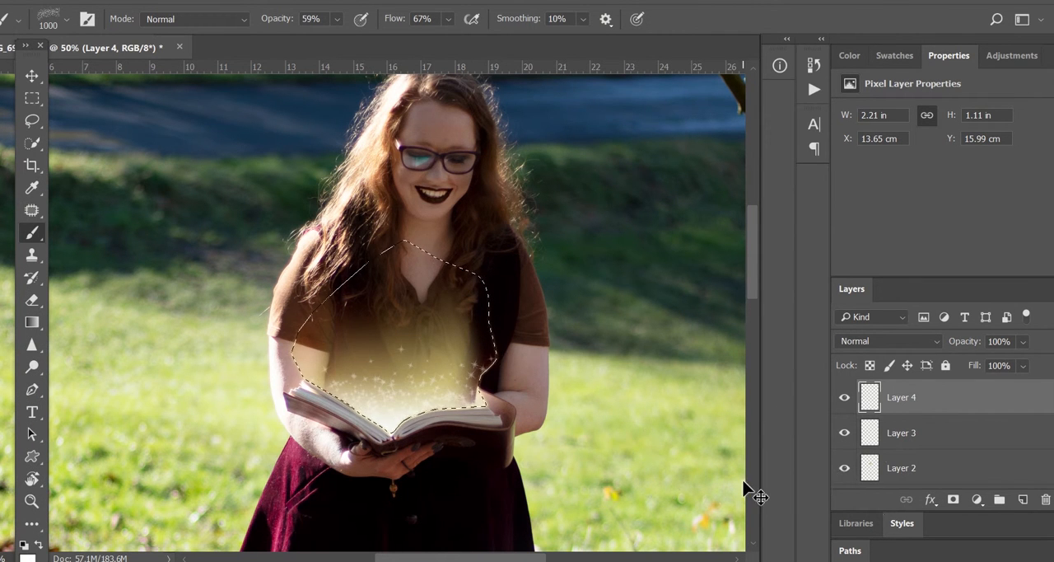
Deselect, enlarge the brush to 1600 px and stamp a larger burst of sparkles rising from the book
key("ctrl+d")
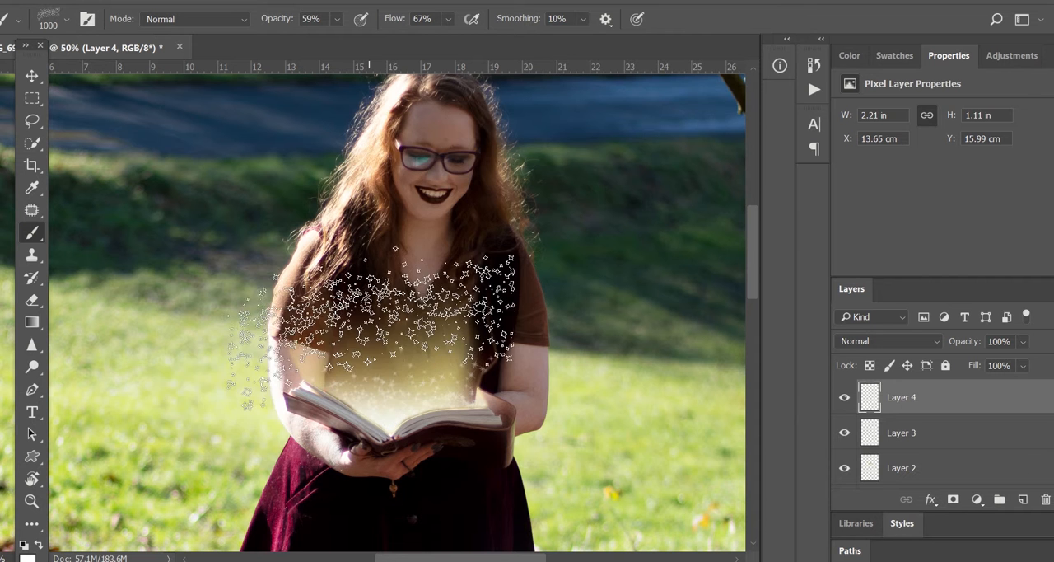
key("bracketright")
key("bracketright")
key("bracketright")
key("bracketright")
key("bracketright")
key("bracketright")
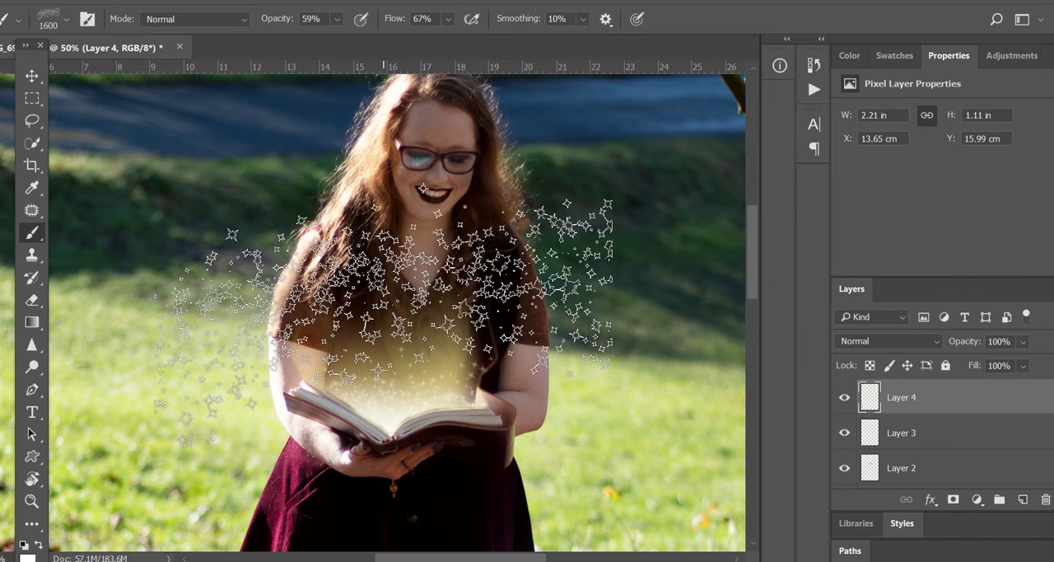
left_click(384, 323)
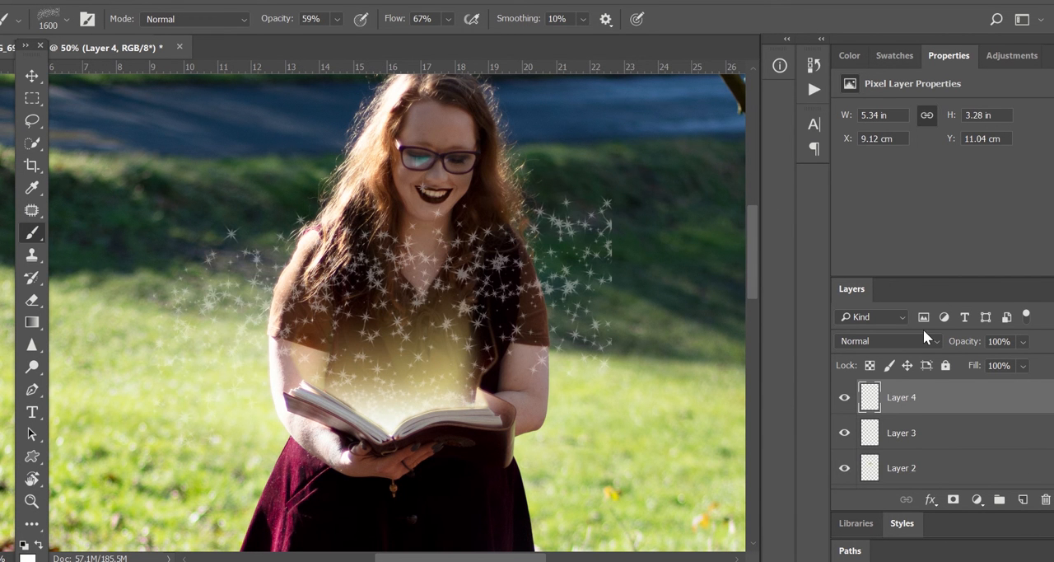
Erase stray sparkles around the figure's head and sides using the Eraser at 46% opacity and 500 px
key("e")
left_click(267, 19)
left_click_drag(266, 37, 252, 37)
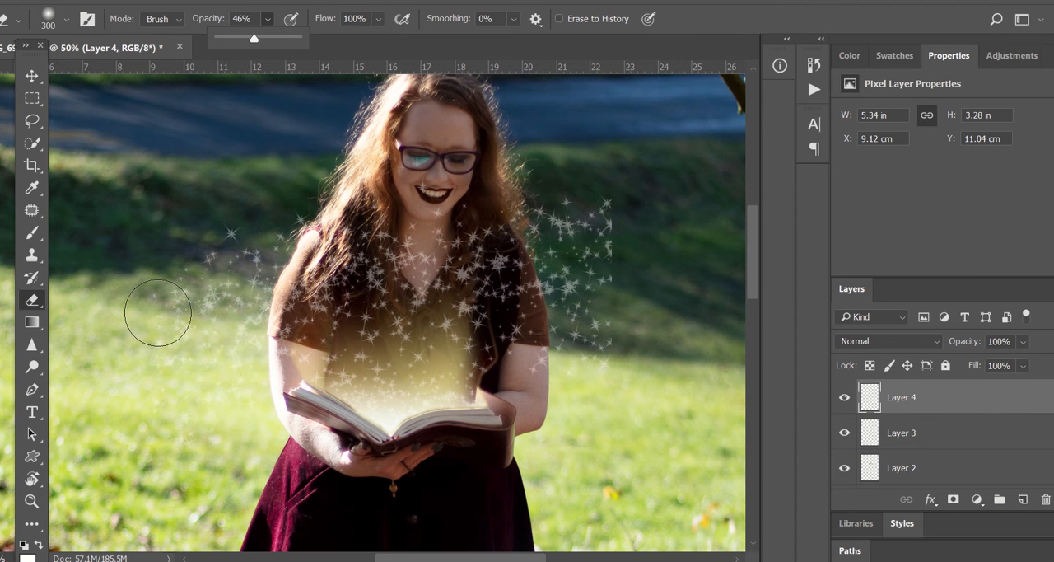
key("bracketright")
key("bracketright")
mouse_move(199, 206)
left_mouse_down()
mouse_move(160, 247)
mouse_move(160, 286)
mouse_move(182, 237)
mouse_move(178, 301)
mouse_move(305, 158)
left_mouse_up()
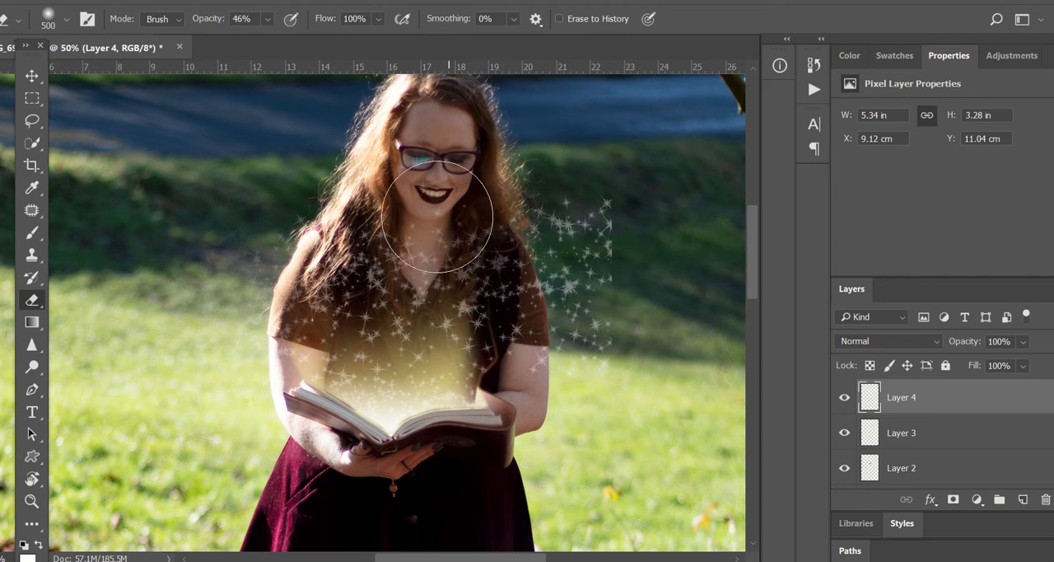
mouse_move(665, 180)
left_mouse_down()
mouse_move(600, 228)
mouse_move(593, 176)
mouse_move(615, 259)
mouse_move(623, 402)
mouse_move(597, 257)
mouse_move(535, 377)
mouse_move(519, 215)
mouse_move(447, 201)
mouse_move(239, 247)
mouse_move(264, 284)
mouse_move(435, 129)
mouse_move(588, 305)
mouse_move(710, 161)
left_mouse_up()
Reset the eraser opacity to 100%, select Layer 2 and erase the glow over the left arm with a 250 px eraser
left_click(268, 18)
left_click(904, 446)
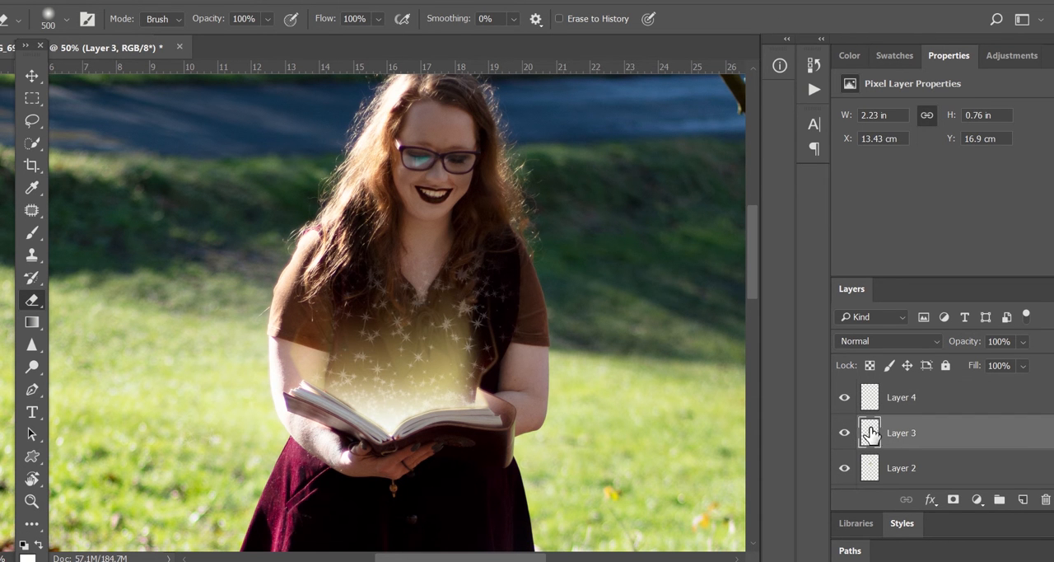
left_click(902, 483)
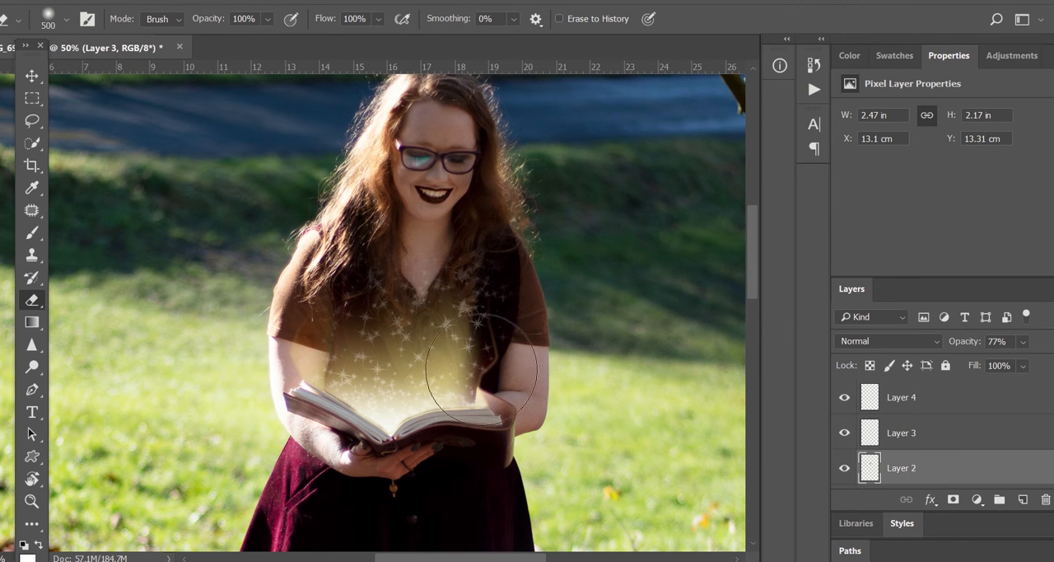
key("bracketleft")
key("bracketleft")
key("bracketleft")
mouse_move(278, 349)
left_mouse_down()
mouse_move(288, 325)
mouse_move(279, 378)
left_mouse_up()
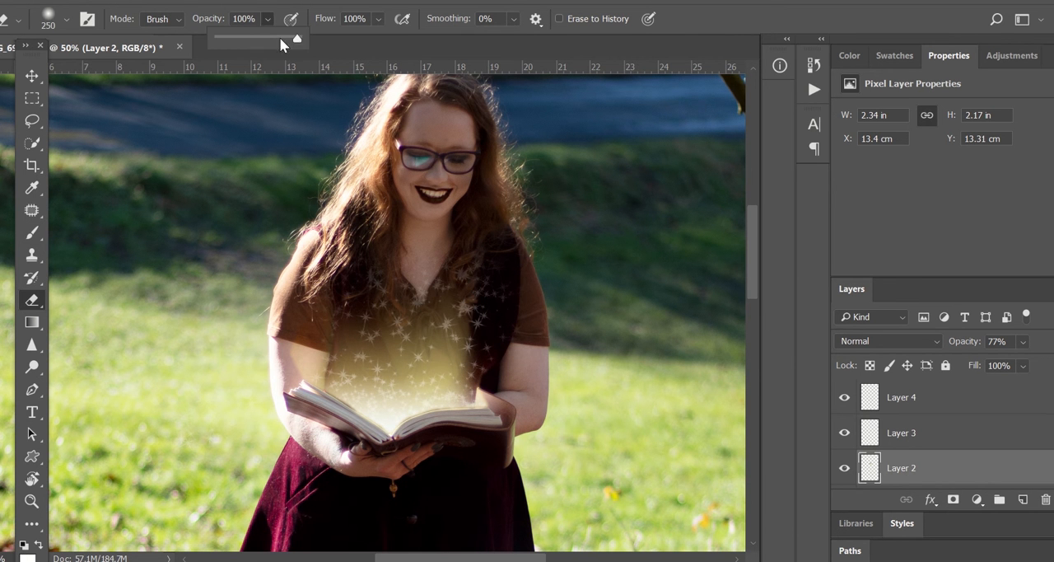
Select Layer 1 and erase its glow over the left arm as well
left_click(267, 18)
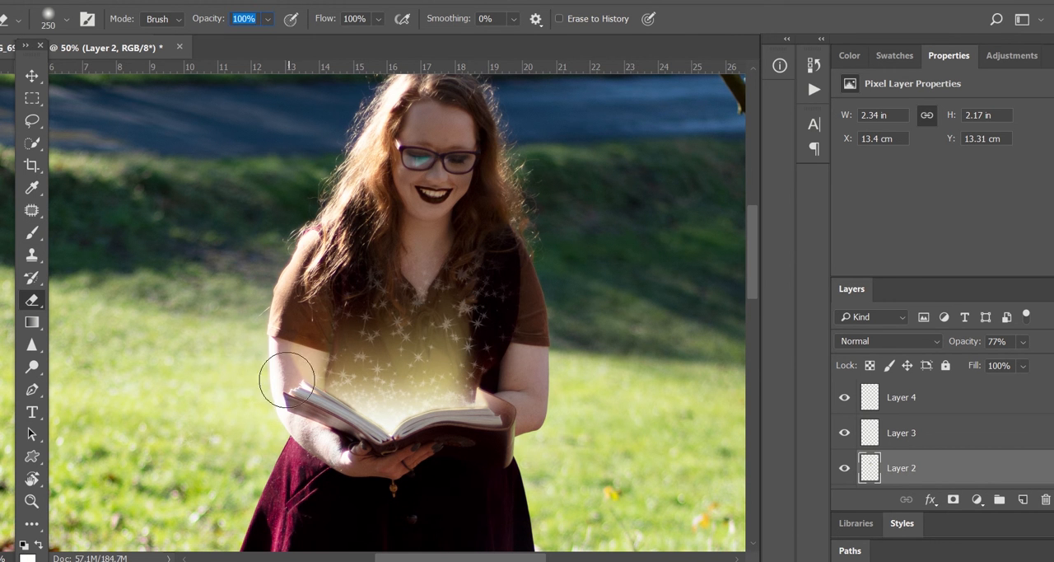
scroll(906, 465, "down", 1)
left_click(898, 468)
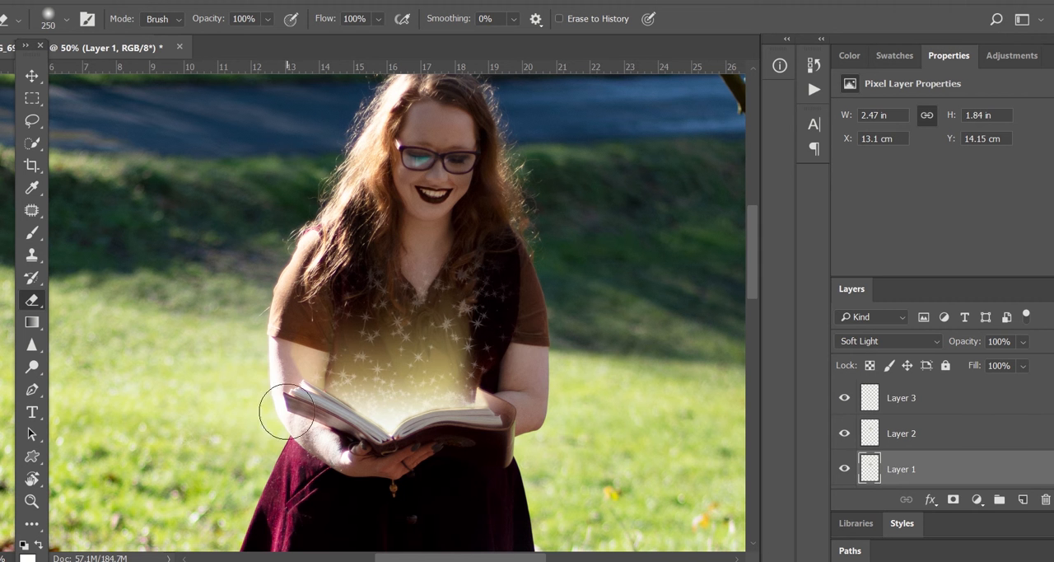
left_click_drag(272, 337, 272, 371)
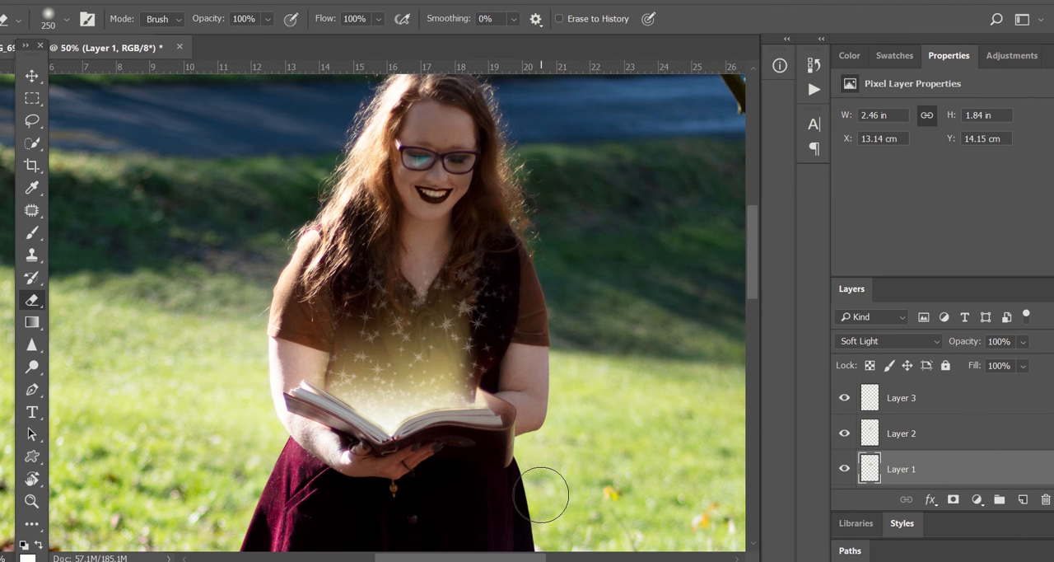
Zoom out to examine the whole photo, then zoom back in to a closer view
key("ctrl+minus")
key("ctrl+minus")
key("ctrl+minus")
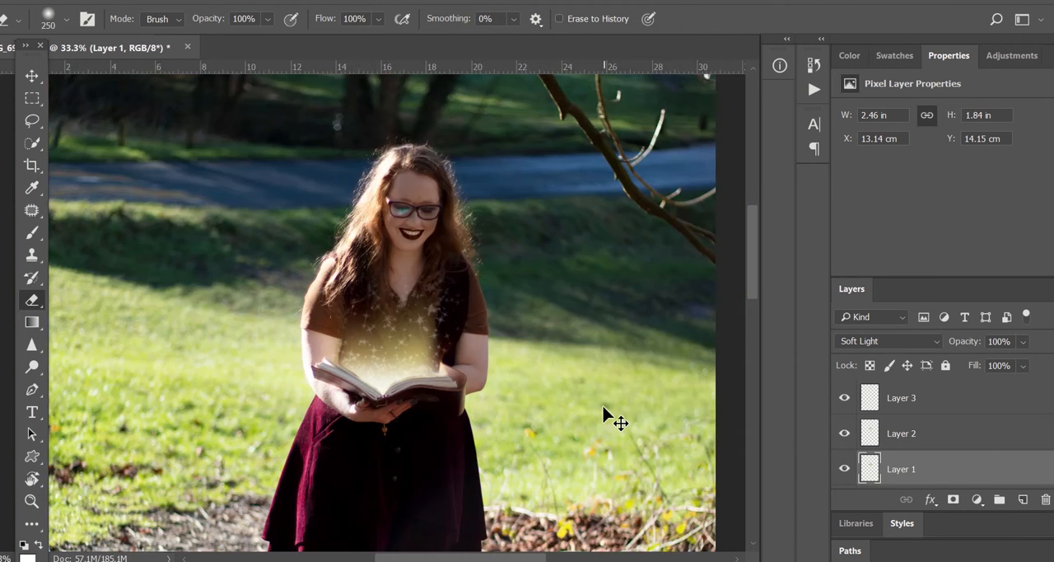
key("ctrl+minus")
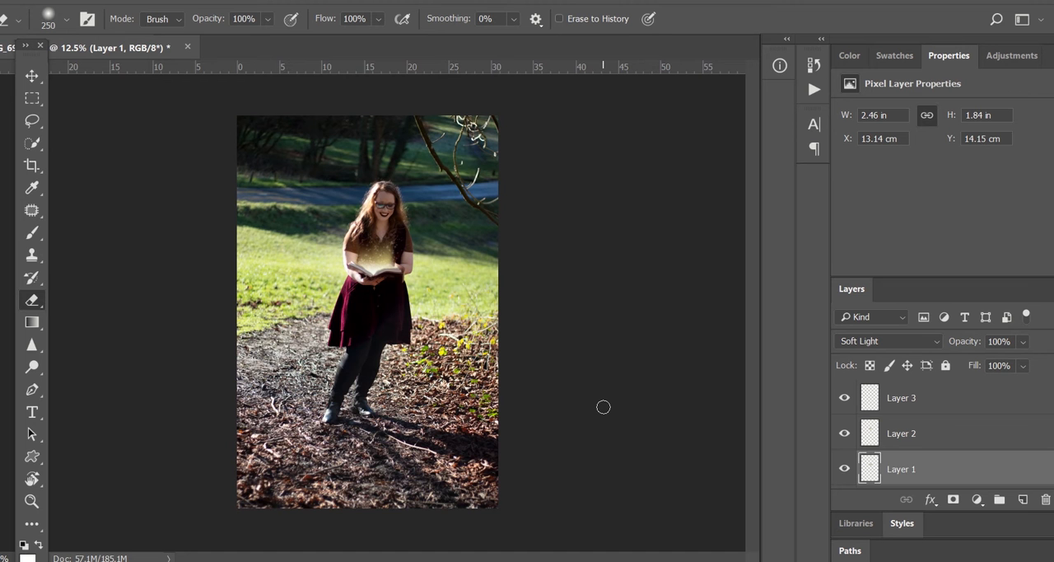
key("ctrl+plus")
key("ctrl+plus")
key("ctrl+plus")
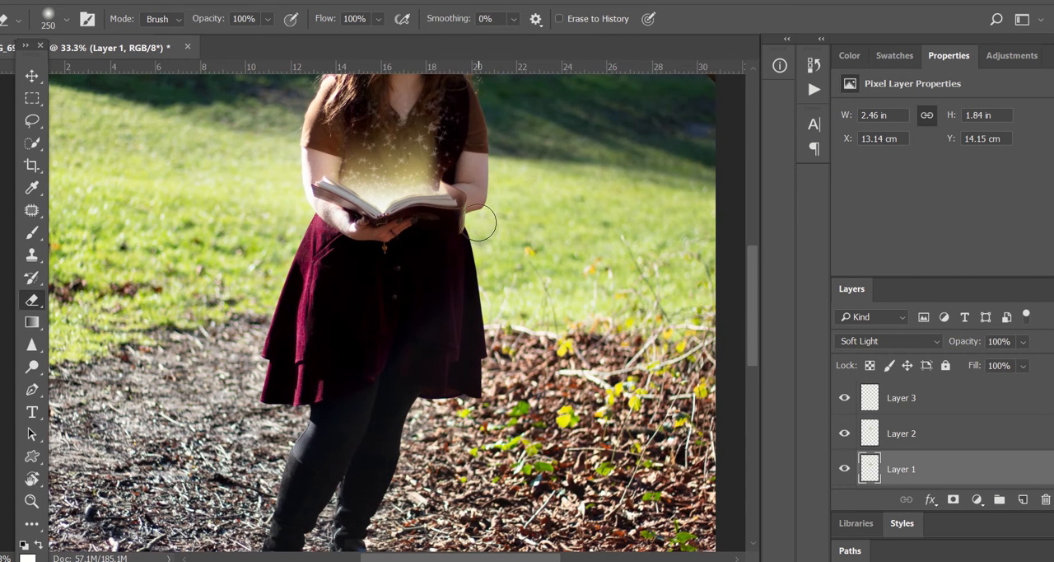
Delete the Background copy layer and hide the Background layer
scroll(478, 222, "up", 5)
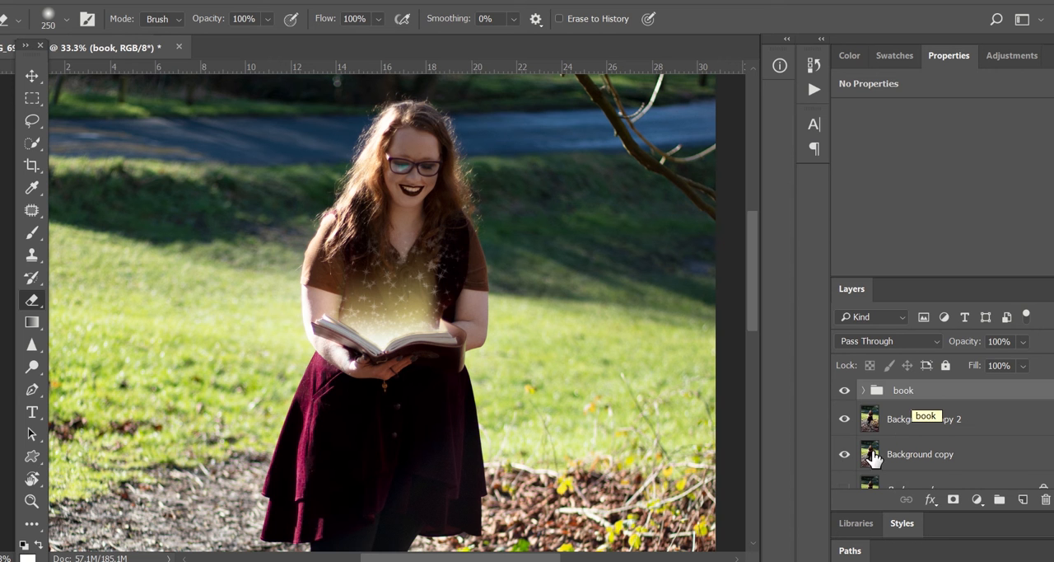
left_click(941, 458)
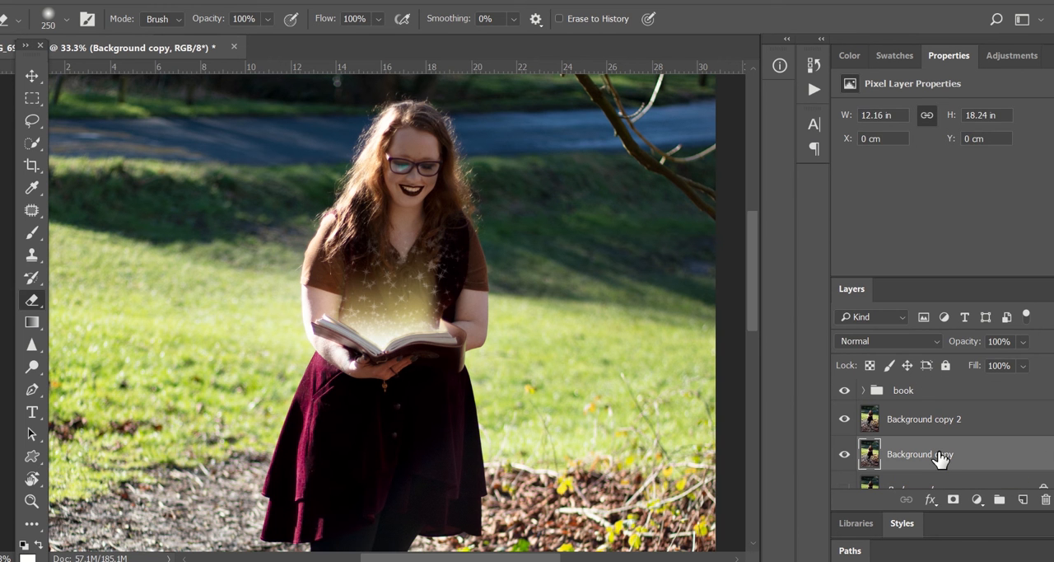
key("Delete")
left_click(844, 421)
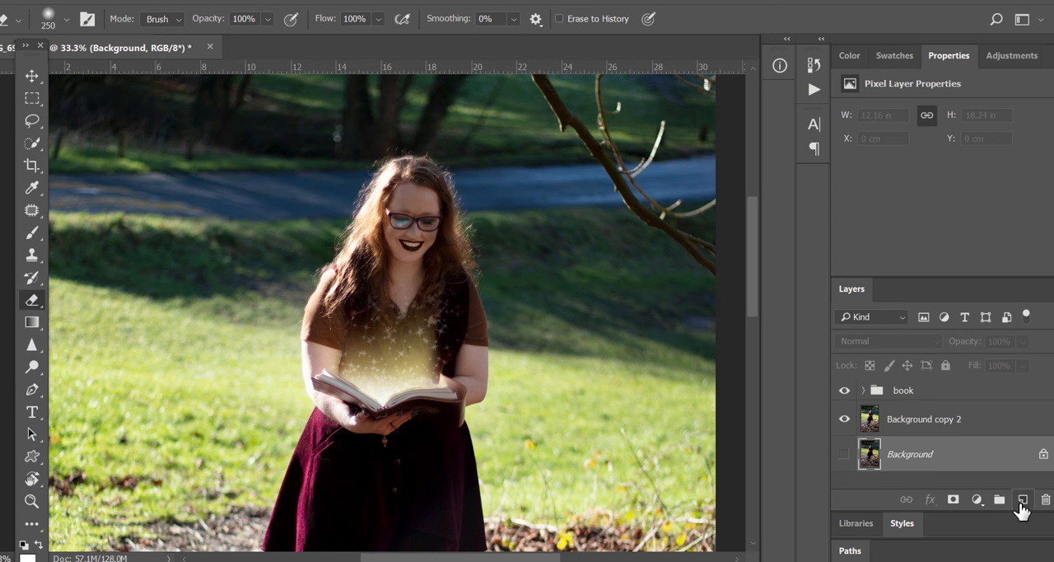
Add a new empty layer and move it above Background copy 2
left_click(1022, 499)
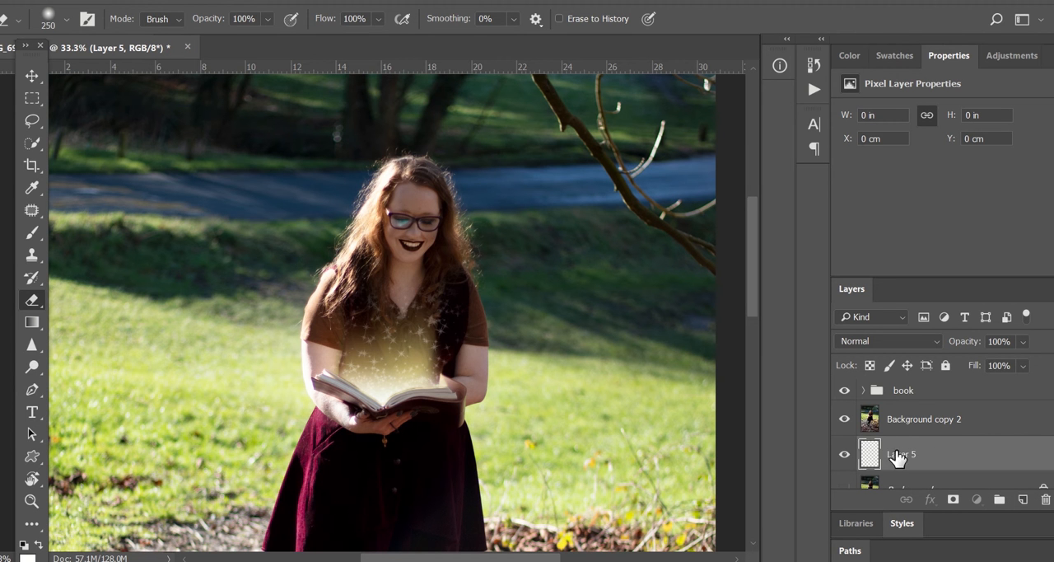
left_click_drag(898, 459, 907, 415)
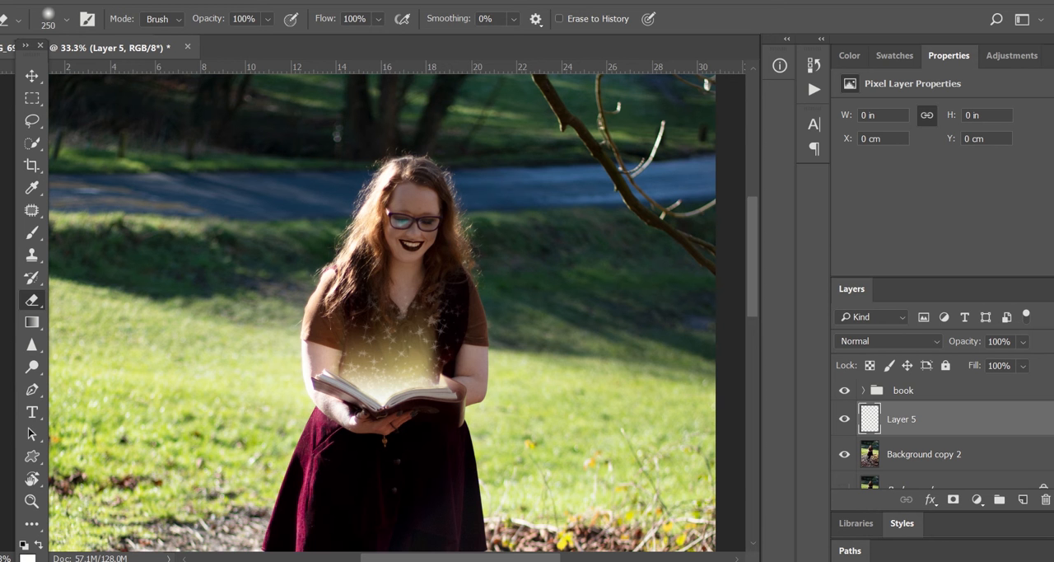
Set the foreground color to a warm golden yellow sampled from the glow above the book
left_click(28, 559)
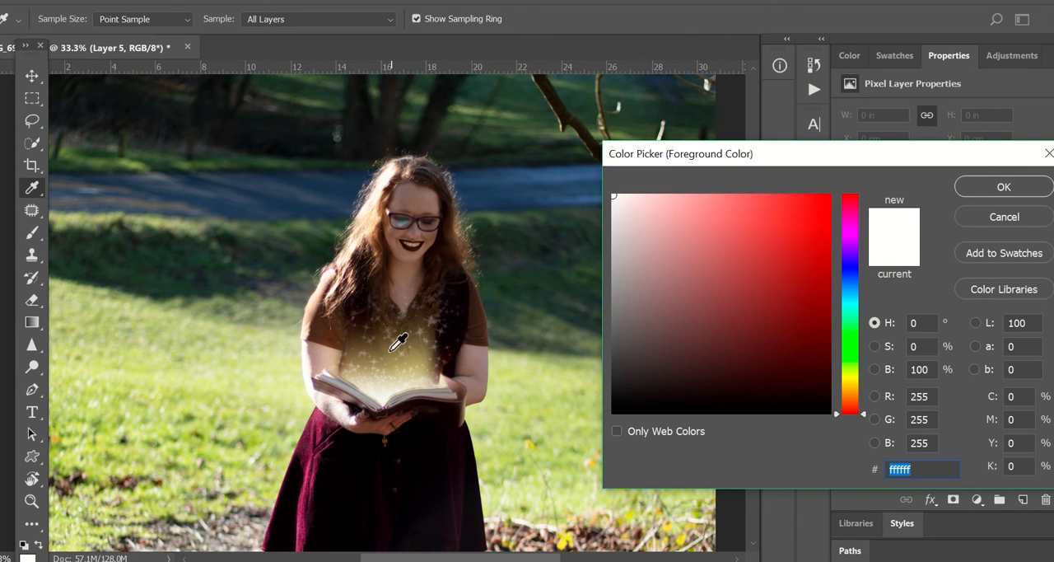
left_click(392, 349)
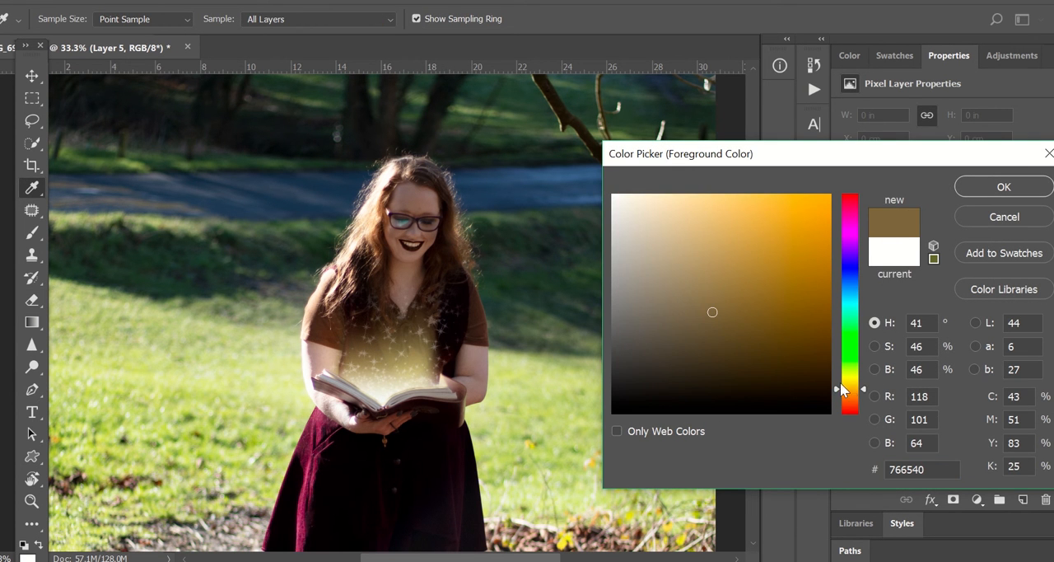
left_click_drag(841, 387, 852, 377)
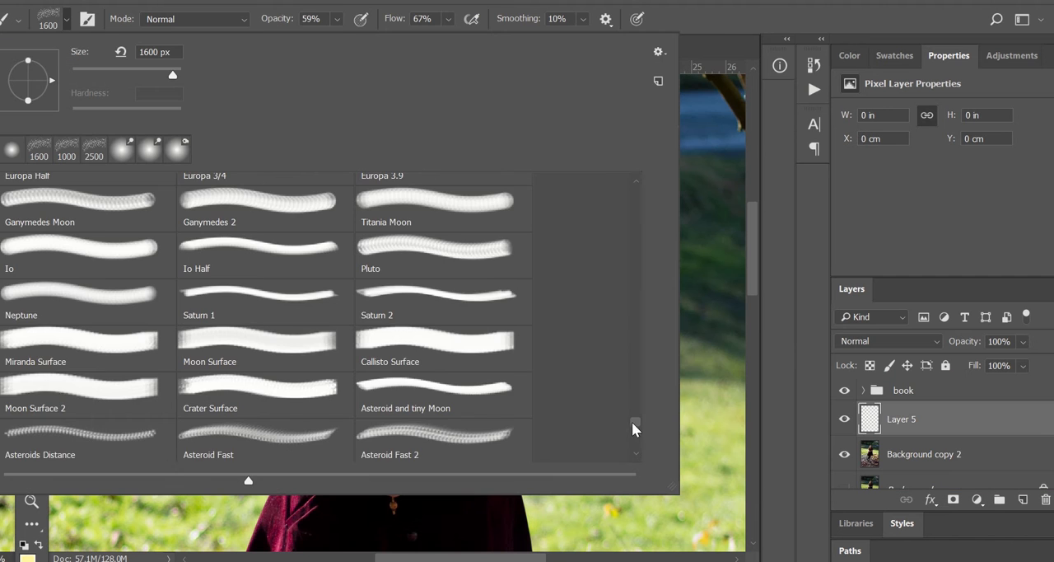
Paint a yellow wash over her torso and face on Layer 5 with a 250 px Soft Round brush
left_click_drag(634, 425, 626, 179)
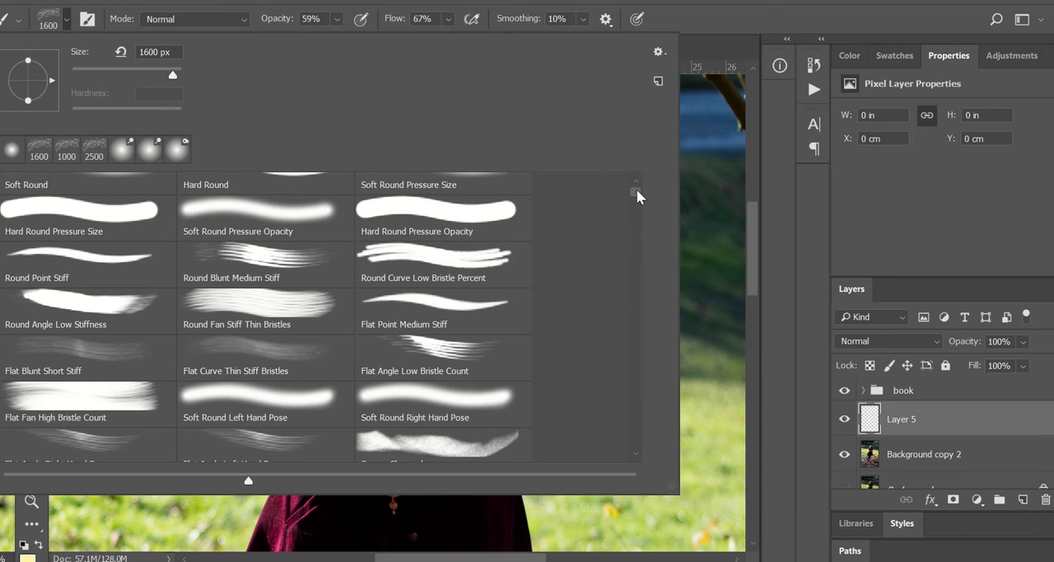
left_click(86, 203)
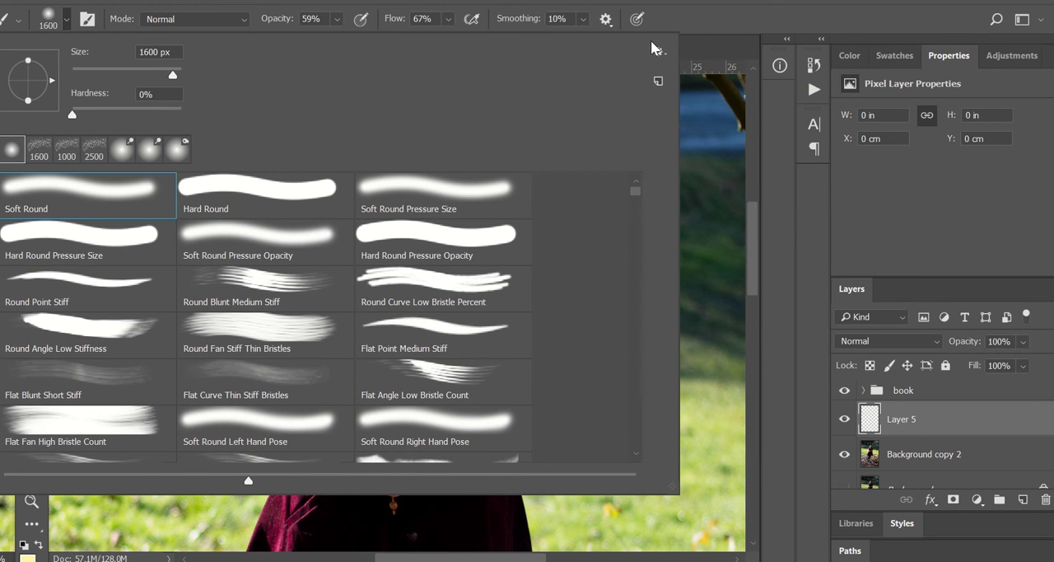
left_click(66, 23)
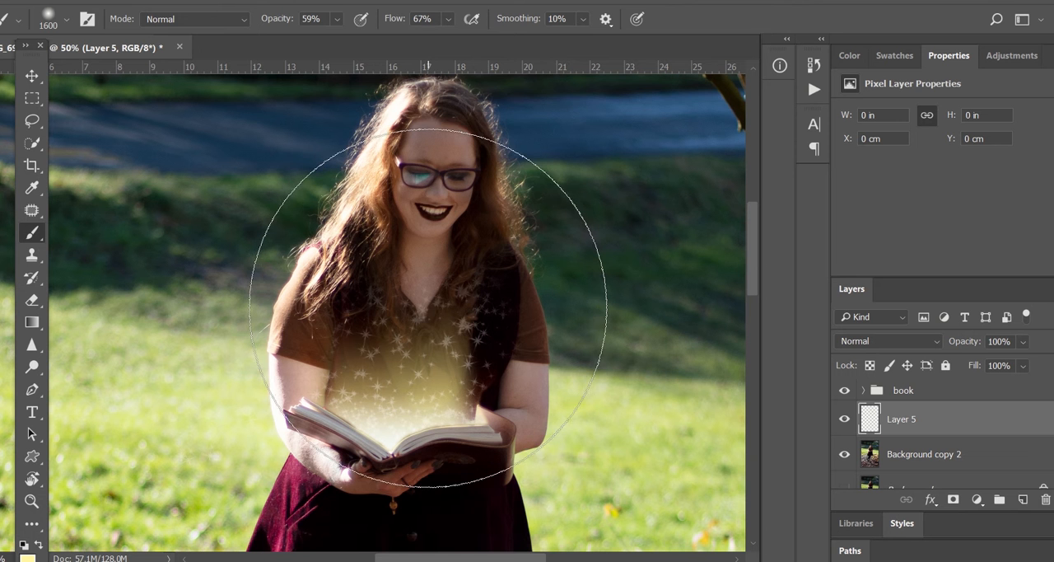
key("bracketleft")
key("bracketleft")
key("bracketleft")
key("bracketleft")
key("bracketleft")
key("bracketleft")
key("bracketleft")
key("bracketleft")
key("bracketleft")
key("bracketleft")
key("bracketleft")
key("bracketleft")
key("bracketleft")
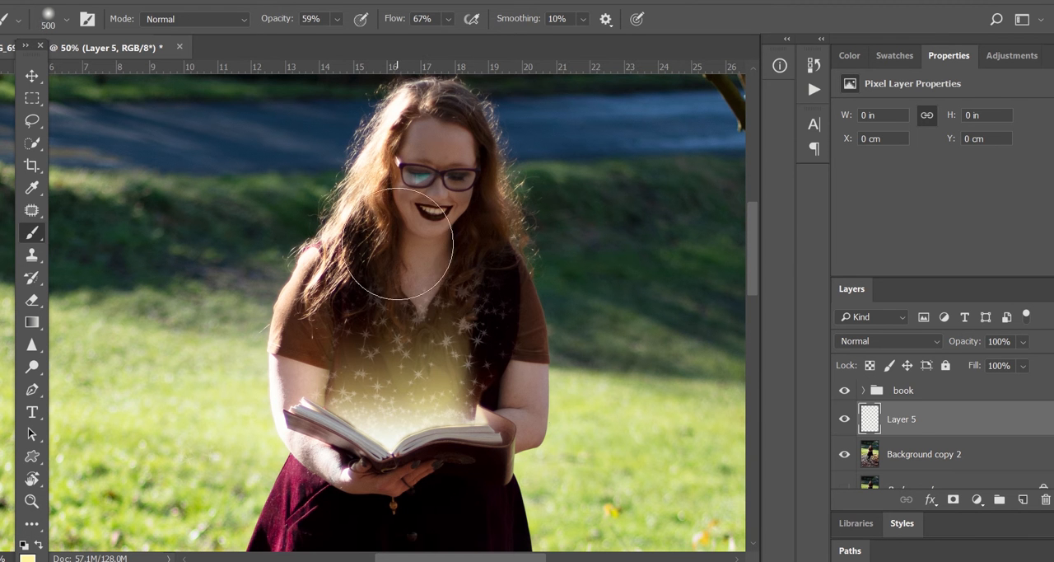
key("bracketleft")
mouse_move(407, 220)
left_mouse_down()
mouse_move(423, 259)
mouse_move(455, 221)
mouse_move(453, 237)
mouse_move(407, 216)
mouse_move(374, 261)
mouse_move(383, 271)
mouse_move(448, 268)
mouse_move(365, 281)
mouse_move(327, 307)
mouse_move(314, 347)
mouse_move(293, 347)
mouse_move(357, 369)
mouse_move(411, 360)
mouse_move(456, 312)
mouse_move(489, 353)
mouse_move(472, 373)
mouse_move(518, 380)
mouse_move(507, 298)
mouse_move(486, 272)
mouse_move(420, 335)
mouse_move(429, 279)
mouse_move(364, 245)
mouse_move(411, 210)
mouse_move(430, 227)
mouse_move(466, 222)
mouse_move(502, 284)
left_mouse_up()
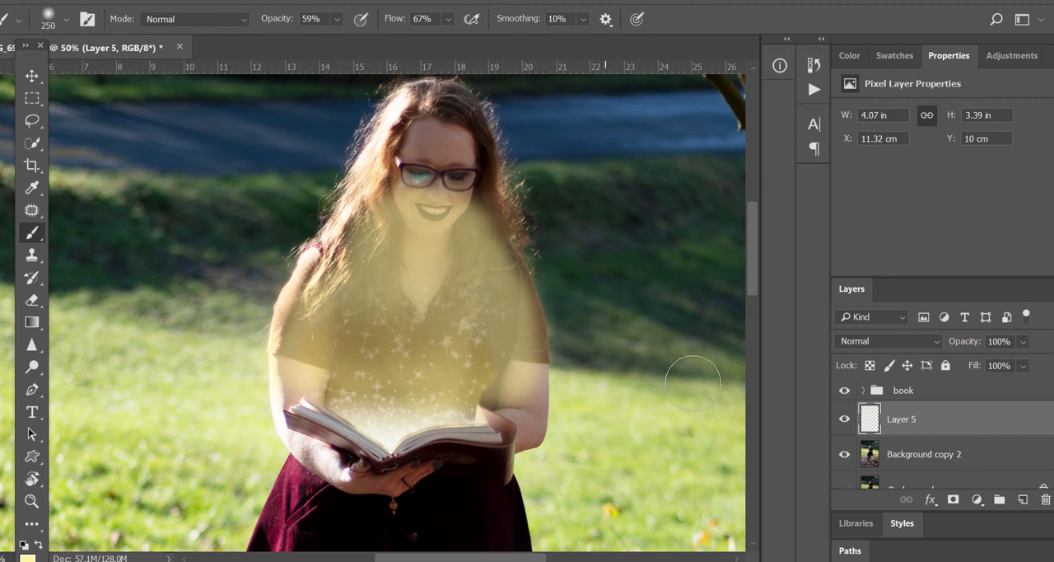
Try several blend modes for Layer 5 and set it to Overlay
left_click(894, 340)
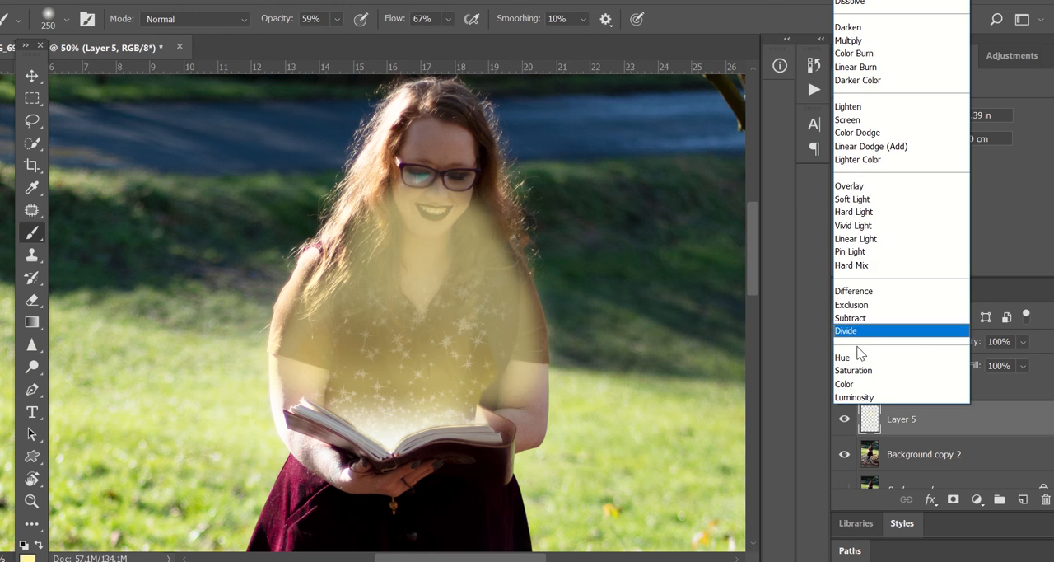
left_click(875, 187)
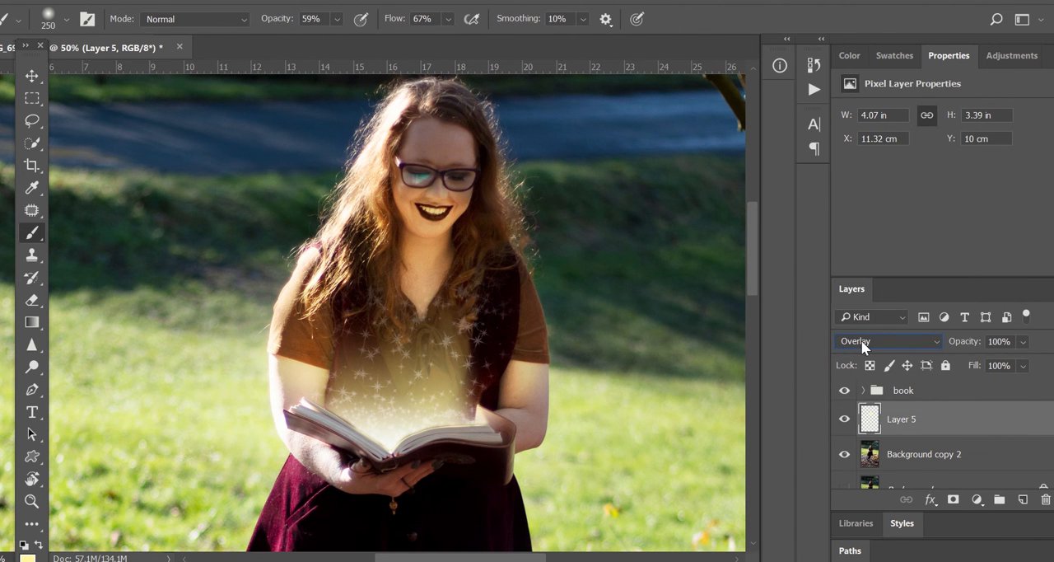
left_click(861, 340)
left_click(865, 210)
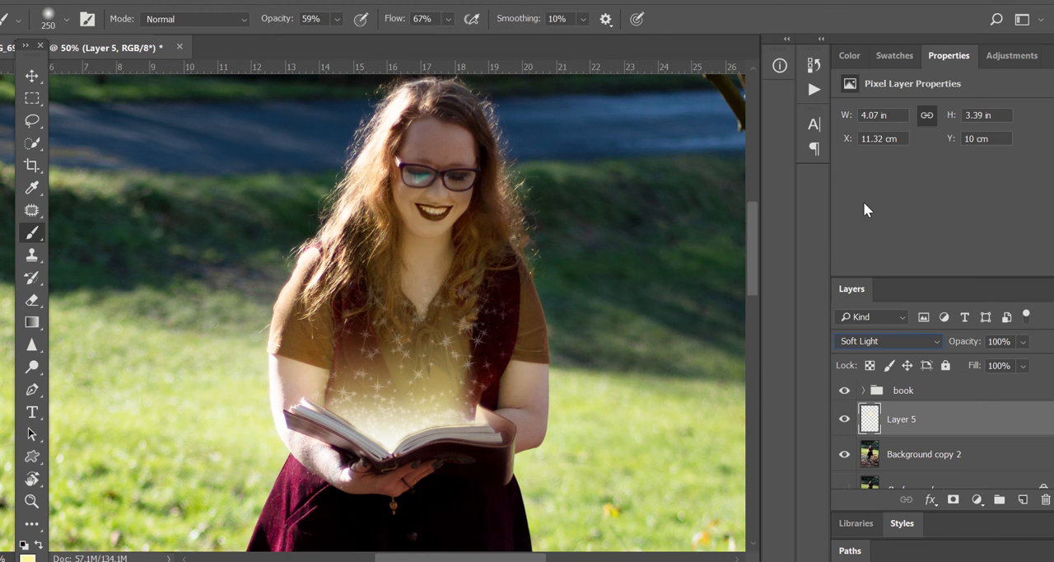
key("Down")
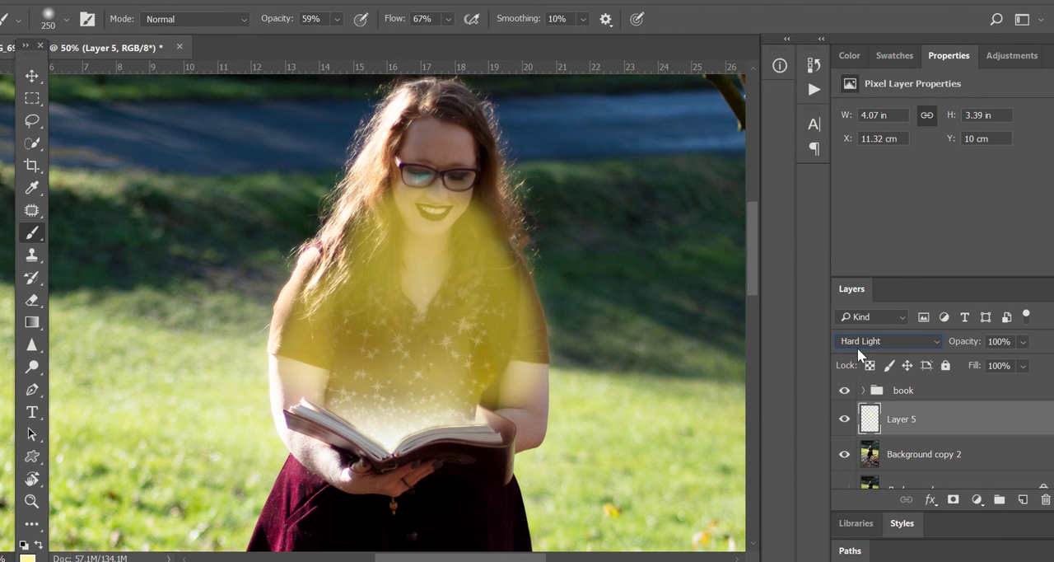
key("Up")
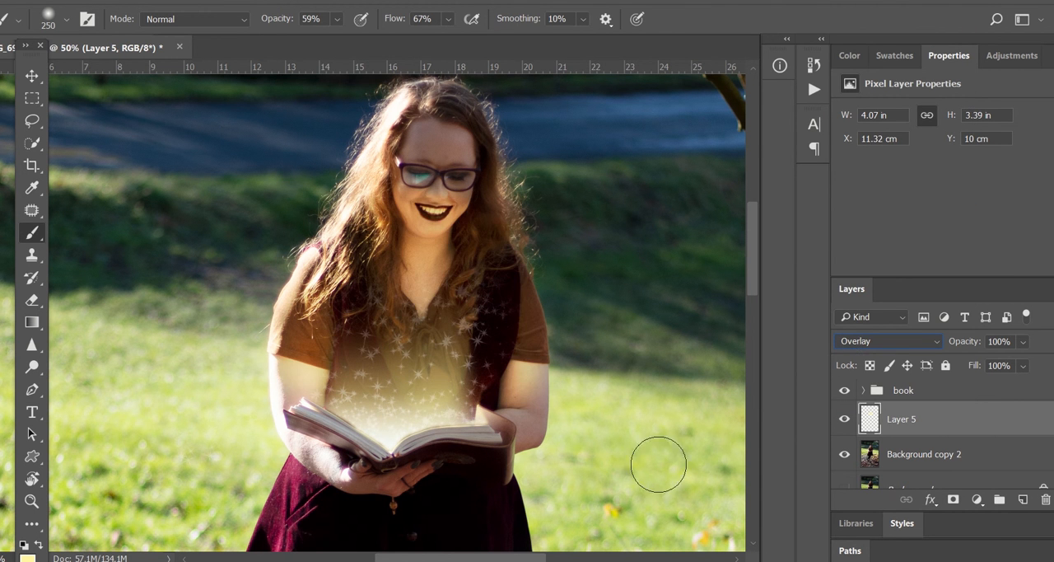
left_click(876, 411)
Paint additional yellow strokes over her arms, neck and beside the book on Layer 5
mouse_move(537, 405)
left_mouse_down()
mouse_move(525, 411)
mouse_move(535, 373)
left_mouse_up()
left_click_drag(306, 385, 302, 359)
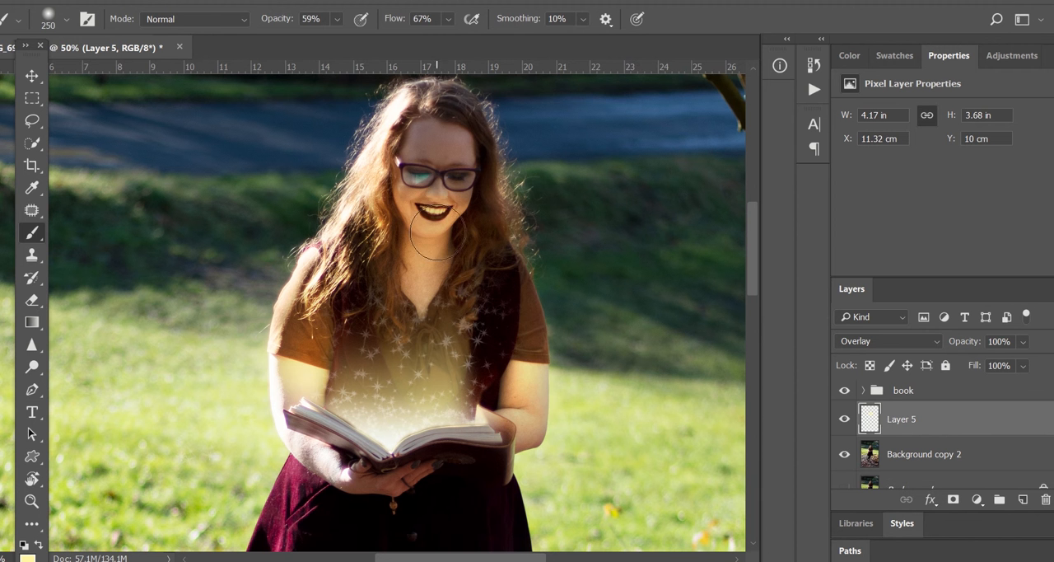
mouse_move(438, 233)
left_mouse_down()
mouse_move(396, 218)
mouse_move(438, 210)
mouse_move(429, 181)
mouse_move(428, 210)
left_mouse_up()
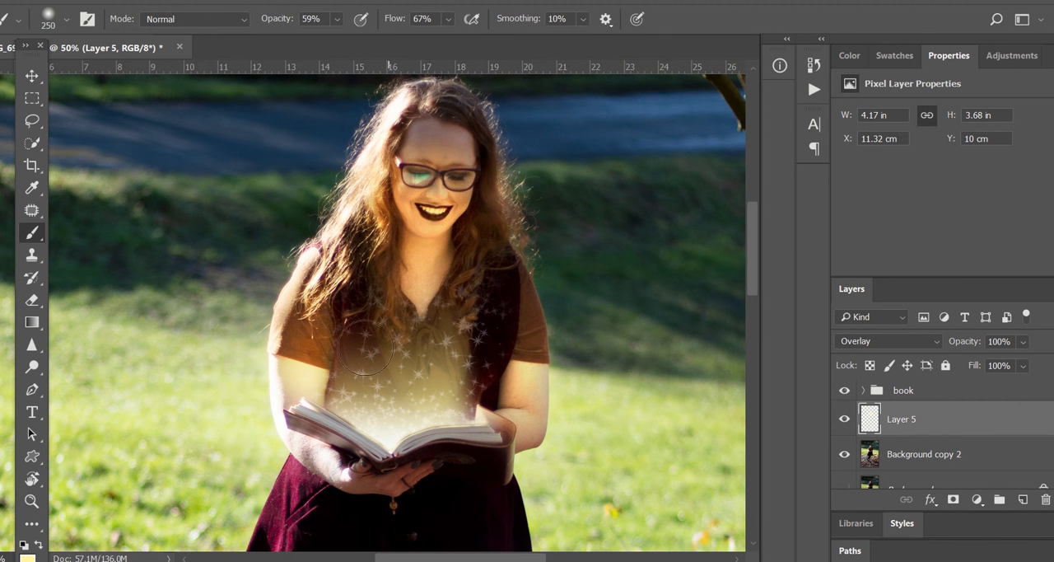
key("ctrl+minus")
key("ctrl+minus")
key("ctrl+minus")
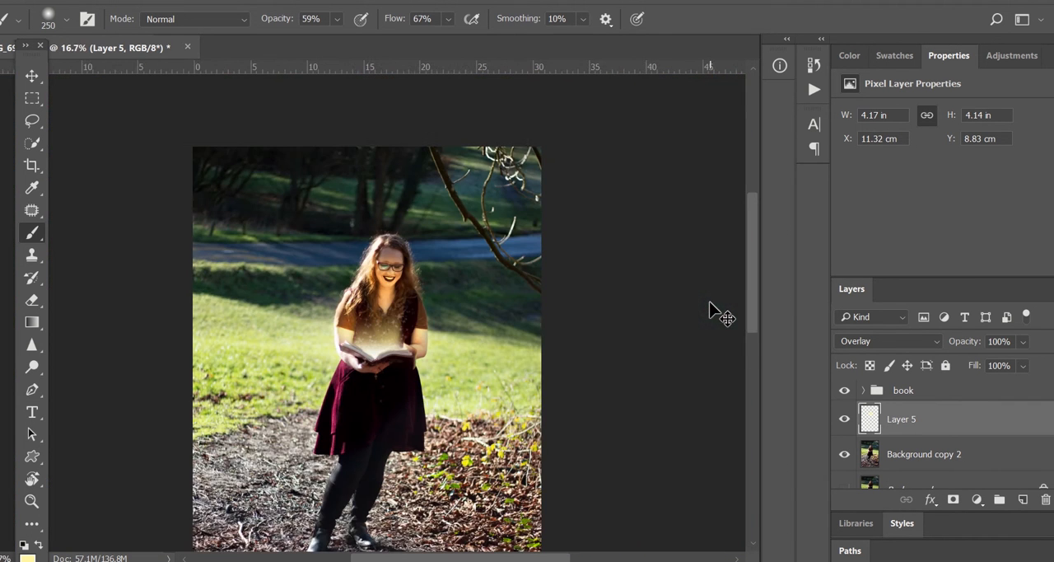
key("ctrl+plus")
key("ctrl+plus")
key("ctrl+plus")
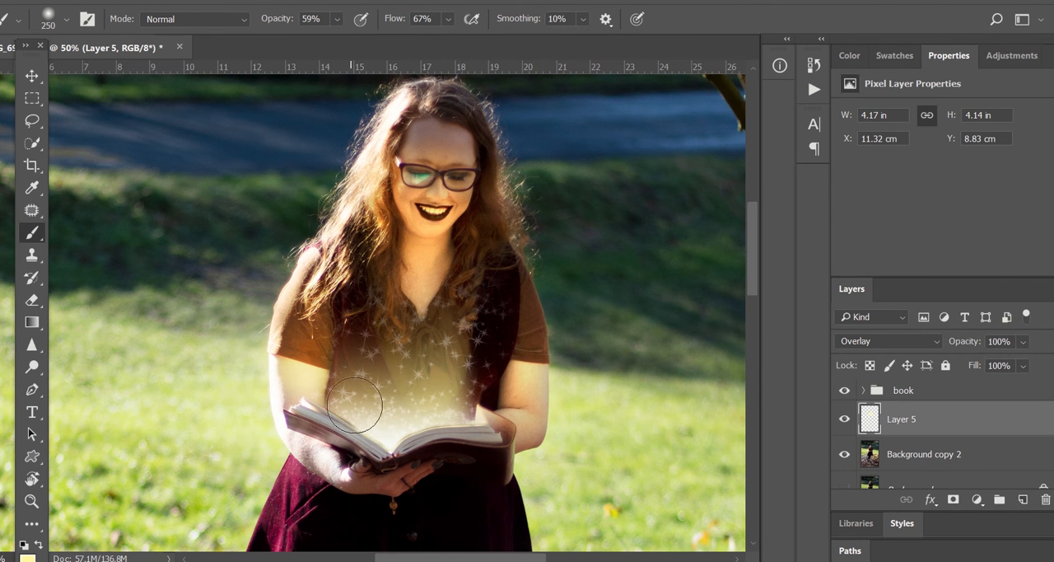
mouse_move(339, 401)
left_mouse_down()
mouse_move(395, 424)
mouse_move(479, 417)
mouse_move(370, 417)
mouse_move(322, 403)
left_mouse_up()
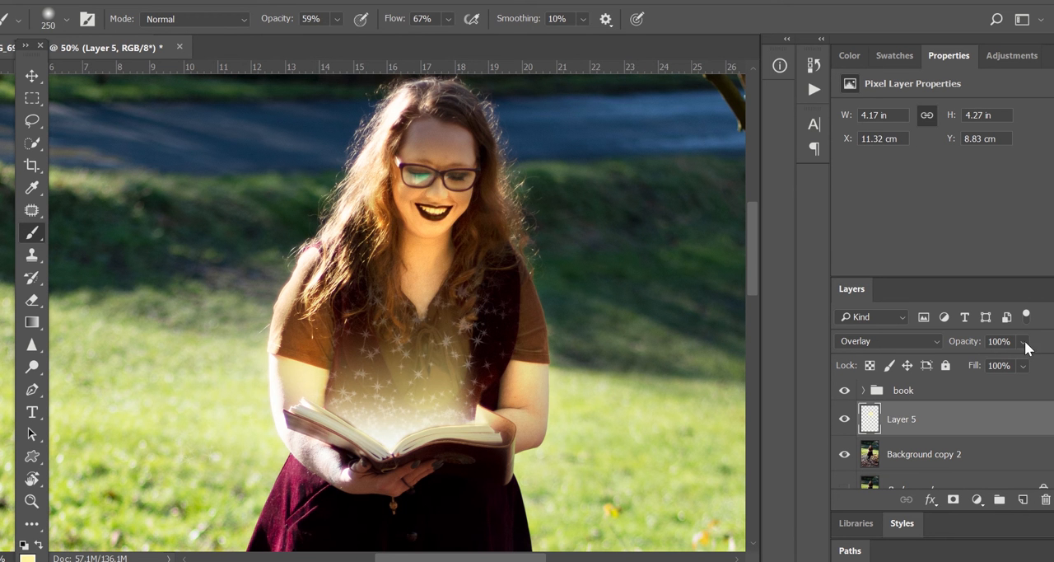
Lower Layer 5's opacity to 53%
left_click_drag(1023, 342, 1025, 367)
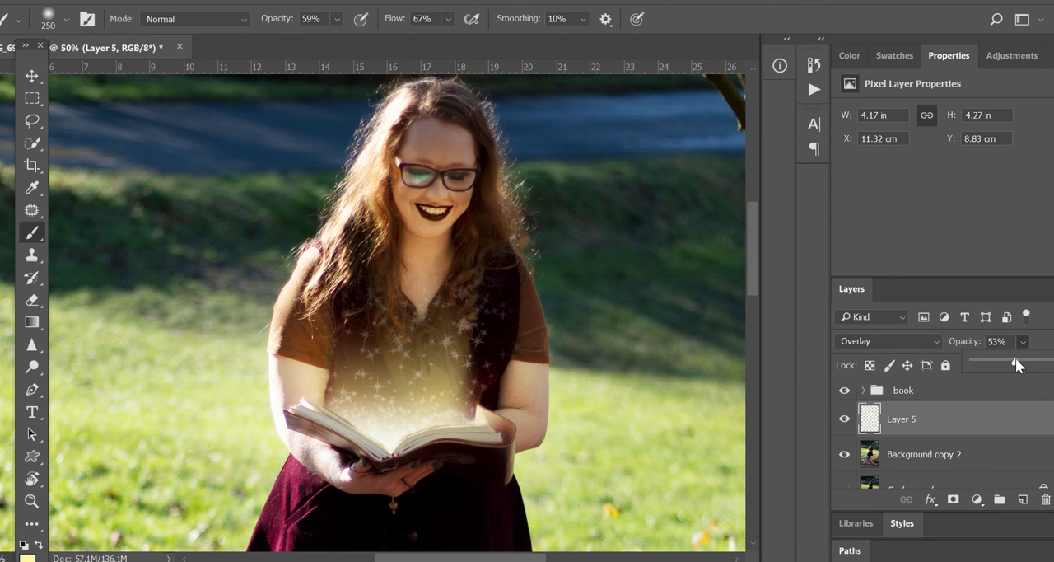
left_click(1029, 346)
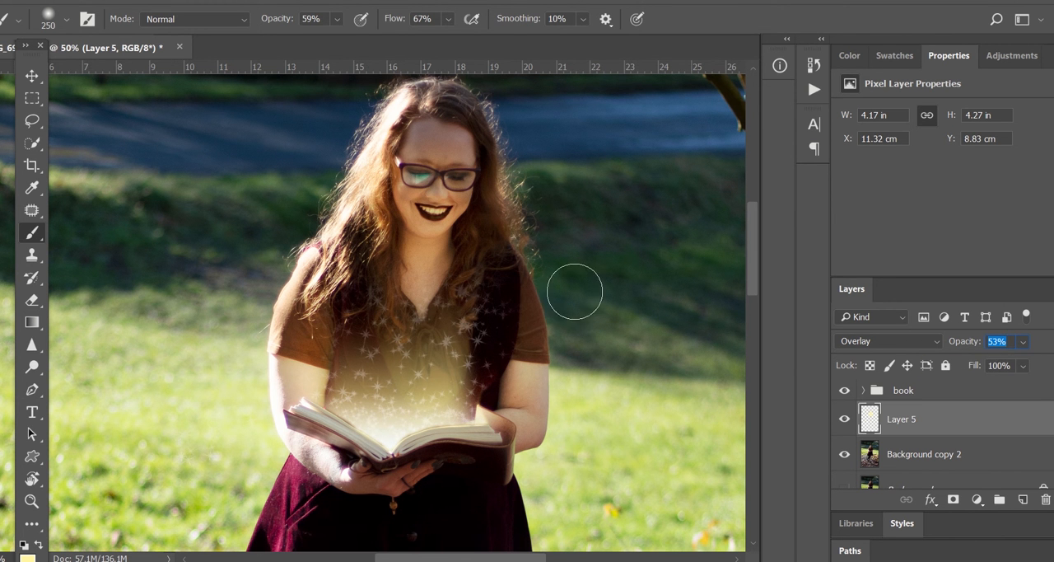
Merge the visible layers into Background copy 2
key("ctrl+minus")
key("ctrl+minus")
key("ctrl+minus")
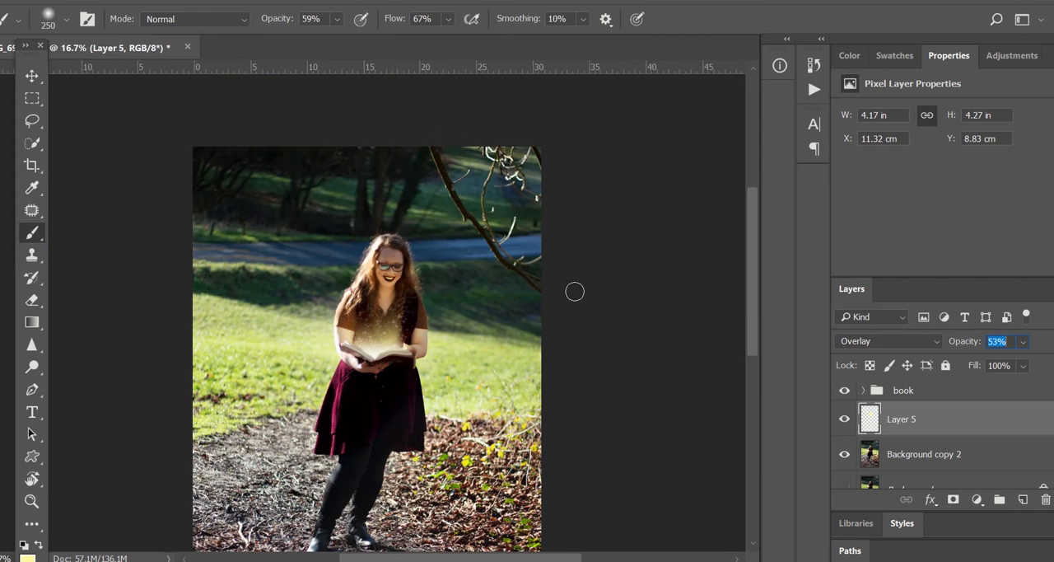
key("ctrl+minus")
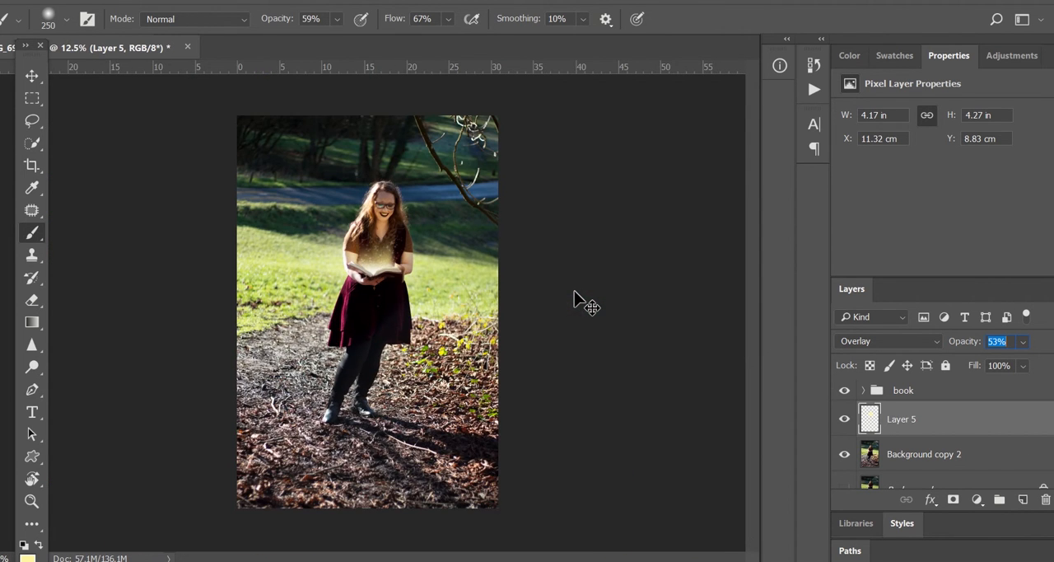
key("ctrl+plus")
key("ctrl+plus")
key("ctrl+plus")
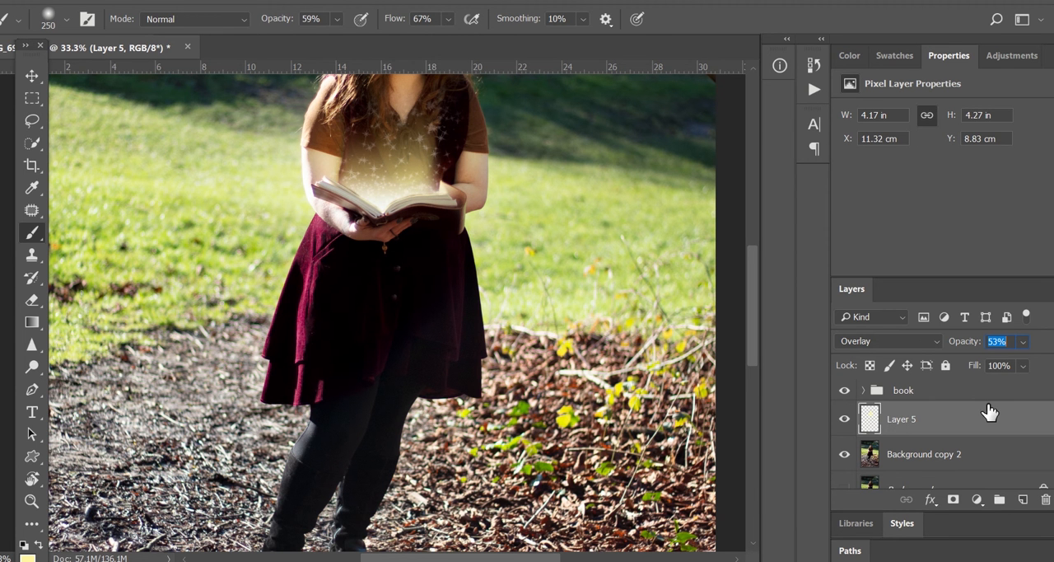
right_click(910, 462)
left_click(729, 486)
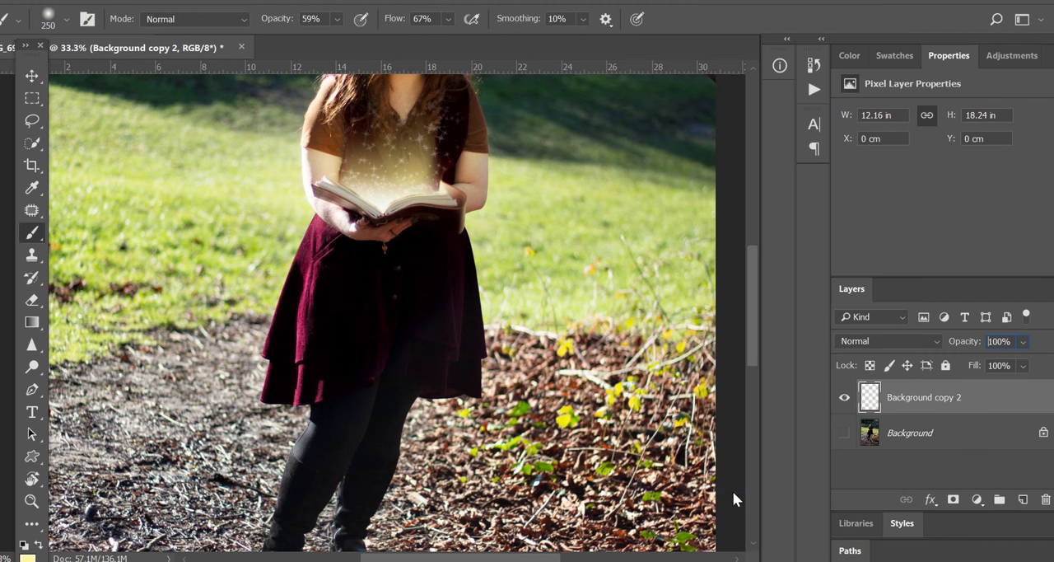
Open the Camera Raw Filter on the merged layer
left_click(240, 2)
left_click(239, 3)
left_click(264, 3)
mouse_move(238, 2)
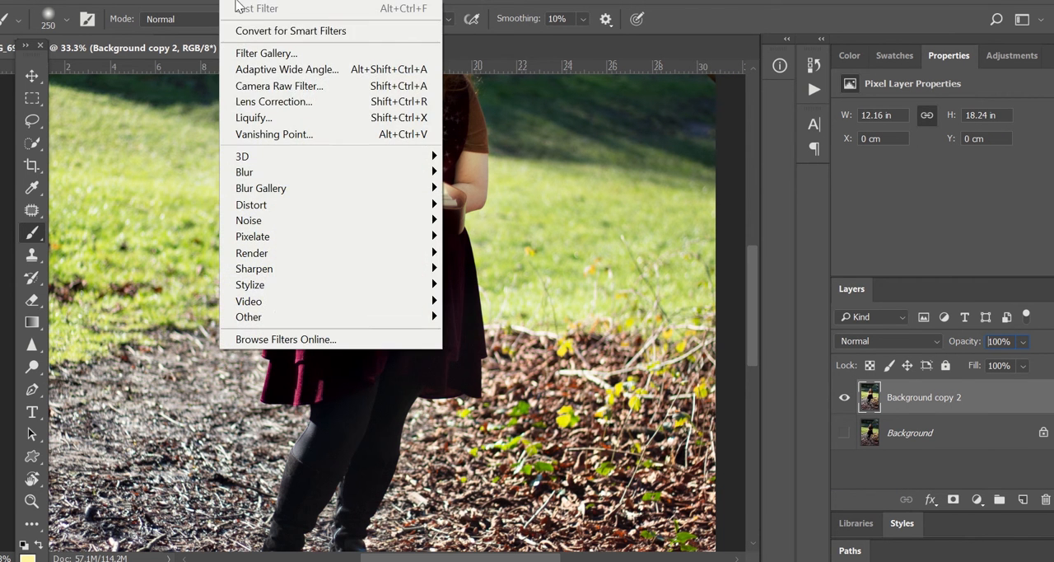
left_click(274, 86)
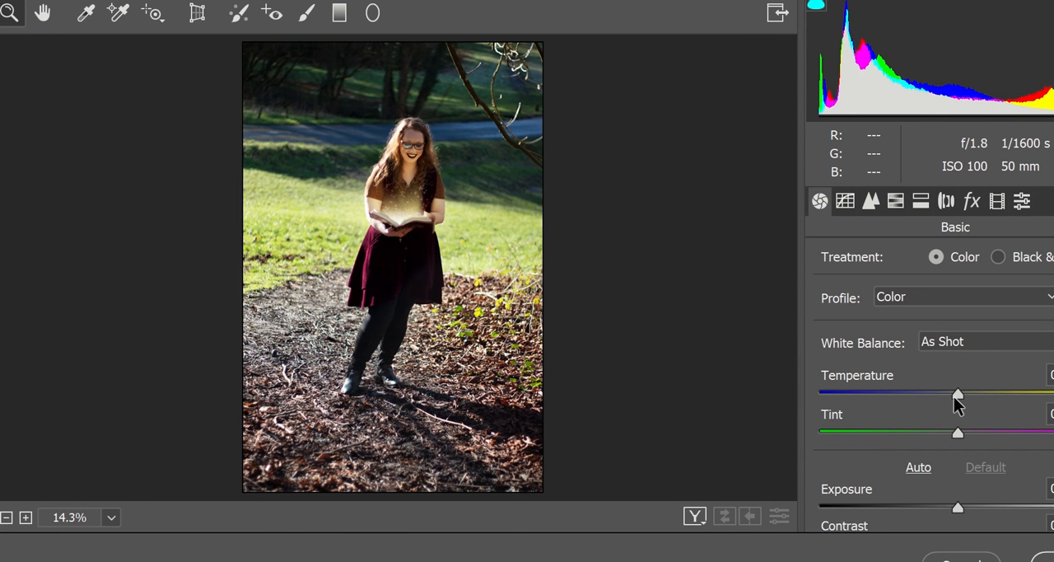
Adjust the Basic tone sliders: raise Exposure slightly, lower Highlights, raise Shadows and tweak the sliders below them
scroll(813, 315, "down", 4)
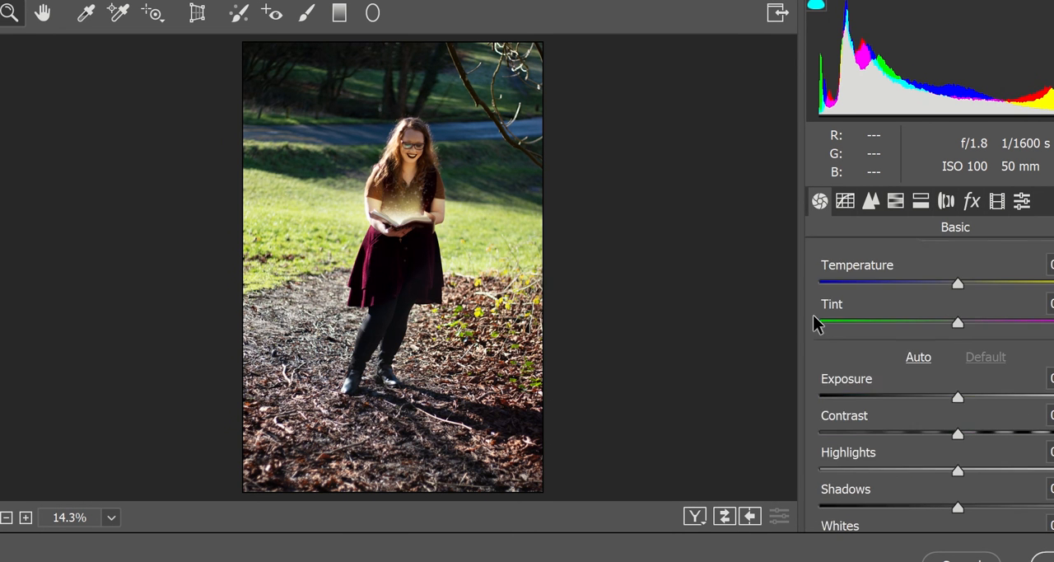
mouse_move(958, 341)
left_mouse_down()
mouse_move(983, 342)
mouse_move(964, 340)
left_mouse_up()
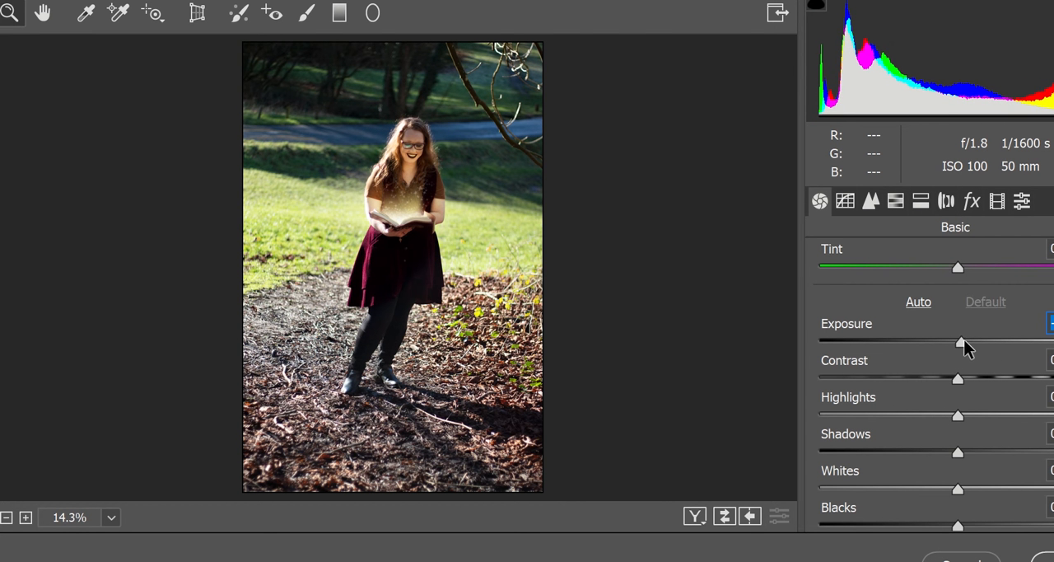
mouse_move(964, 417)
left_mouse_down()
mouse_move(1014, 420)
mouse_move(984, 420)
left_mouse_up()
left_click_drag(962, 453, 912, 452)
scroll(968, 368, "down", 1)
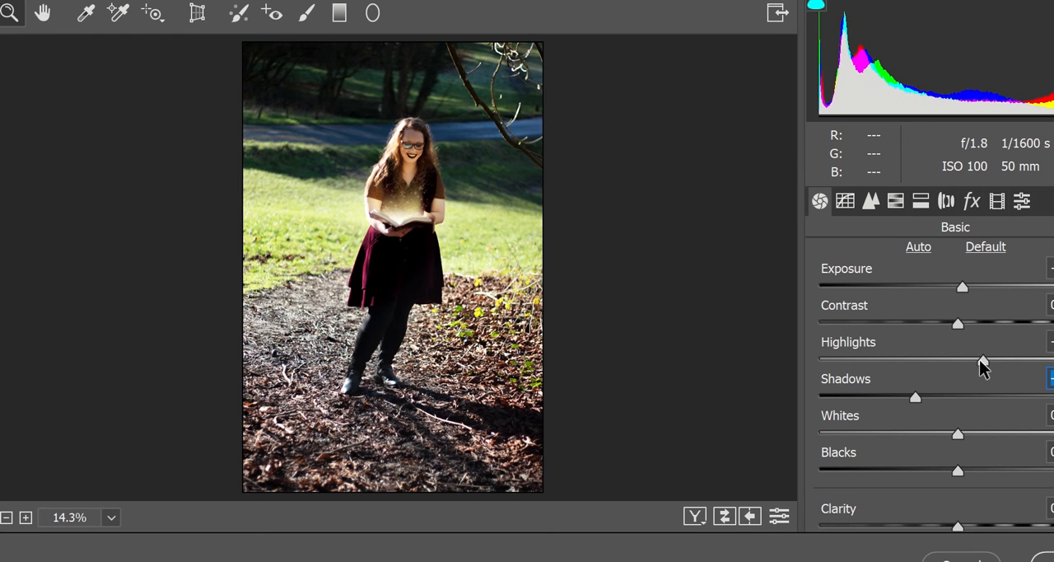
left_click_drag(983, 362, 894, 362)
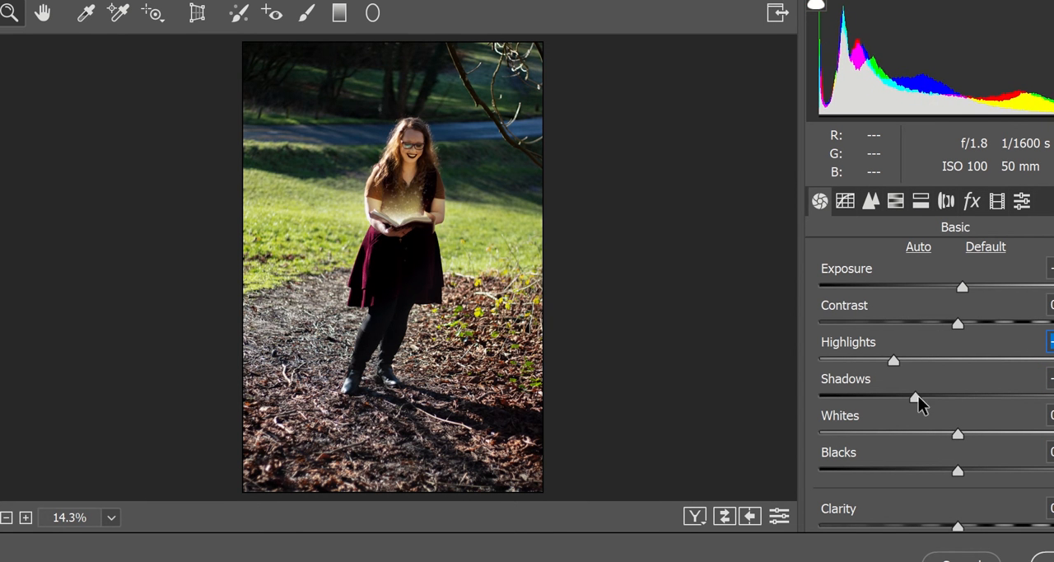
left_click_drag(916, 397, 1010, 409)
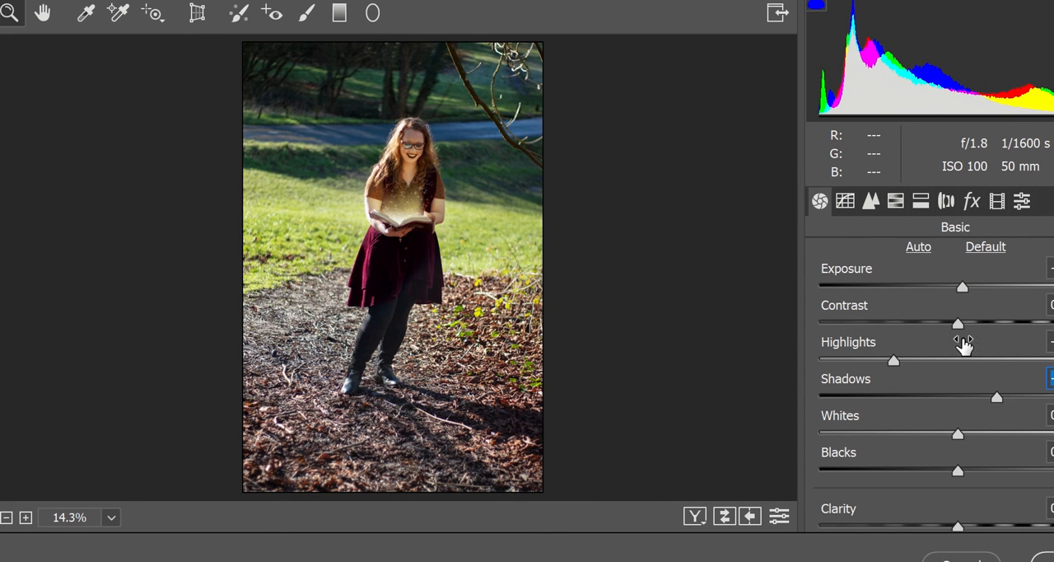
scroll(963, 346, "down", 1)
mouse_move(956, 381)
left_mouse_down()
mouse_move(1038, 384)
mouse_move(936, 381)
left_mouse_up()
mouse_move(957, 415)
left_mouse_down()
mouse_move(994, 416)
mouse_move(925, 421)
mouse_move(968, 417)
left_mouse_up()
scroll(1005, 414, "down", 1)
scroll(961, 428, "down", 1)
left_click_drag(958, 474, 1005, 473)
Open HSL Adjustments in Camera Raw and shift the Reds hue toward orange
left_click(845, 200)
left_click(870, 200)
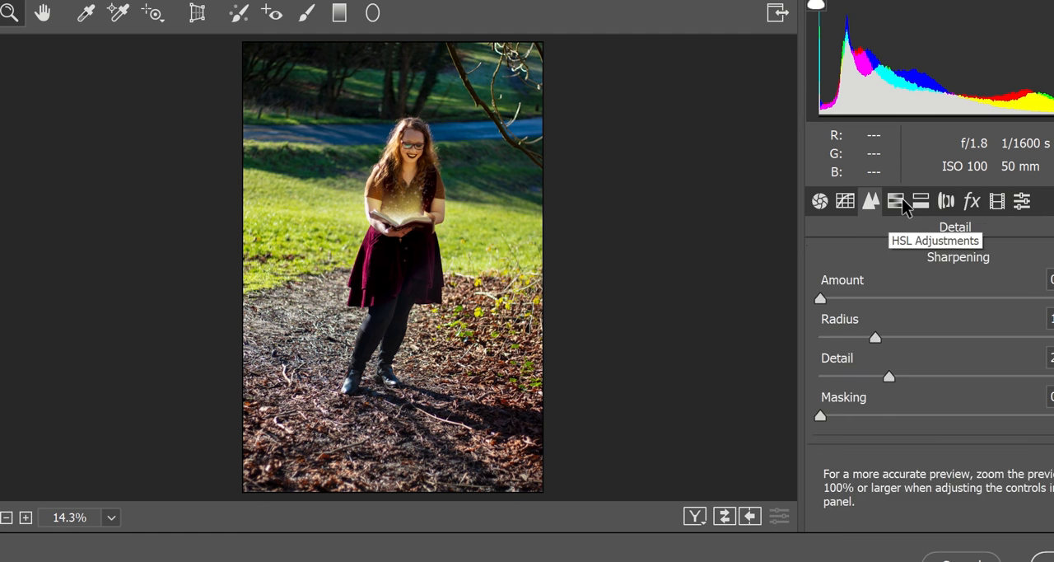
left_click(895, 200)
scroll(962, 324, "down", 1)
left_click_drag(959, 294, 1053, 297)
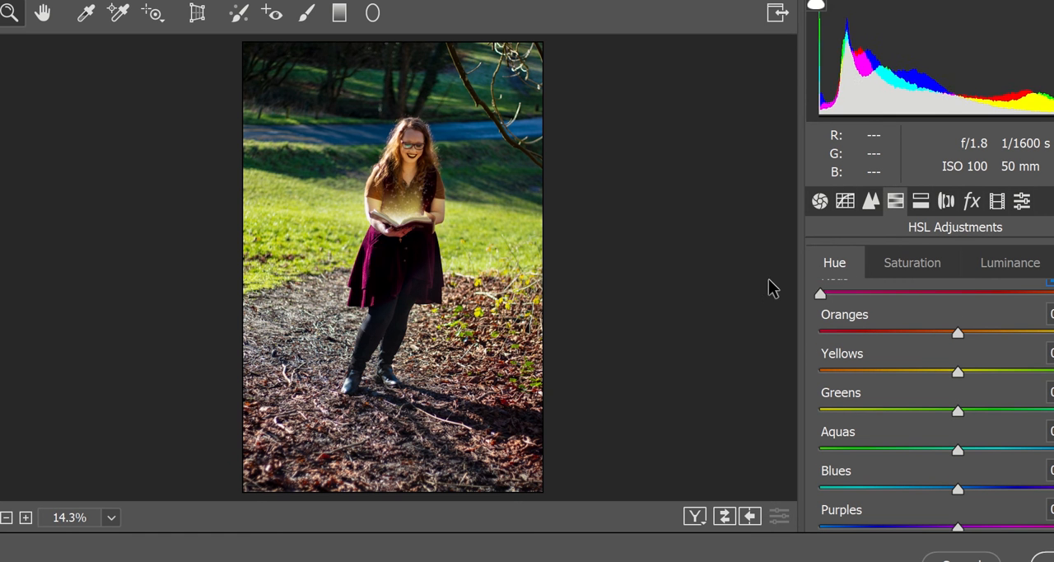
left_click_drag(770, 280, 795, 302)
left_click_drag(923, 304, 1014, 301)
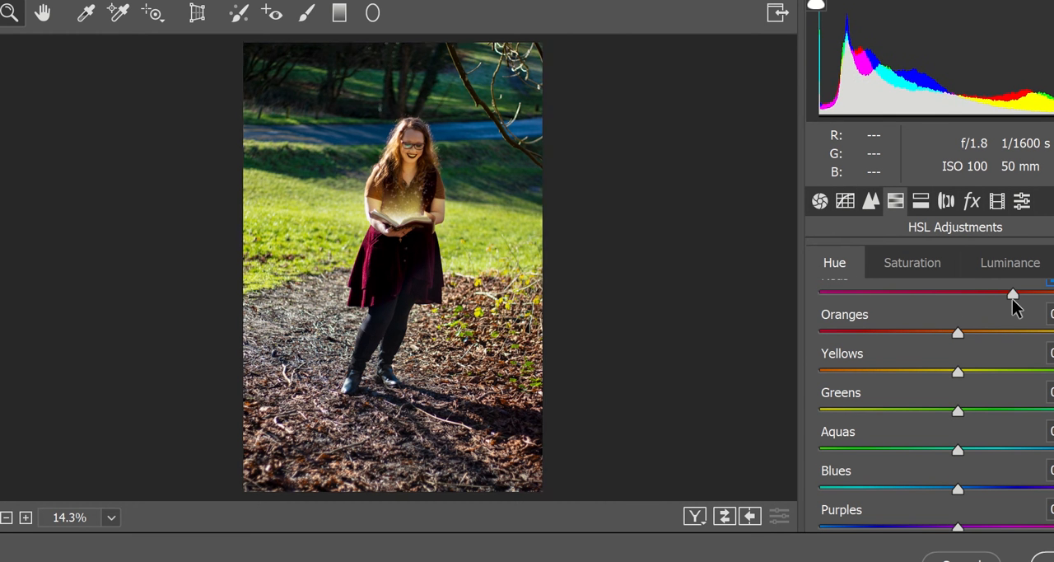
Adjust the remaining hues: pull Yellows and Greens hue strongly left and nudge Oranges, Aquas, Blues and Purples slightly
mouse_move(958, 332)
left_mouse_down()
mouse_move(1053, 333)
mouse_move(1026, 353)
mouse_move(906, 345)
mouse_move(958, 340)
left_mouse_up()
left_click_drag(957, 380, 1053, 380)
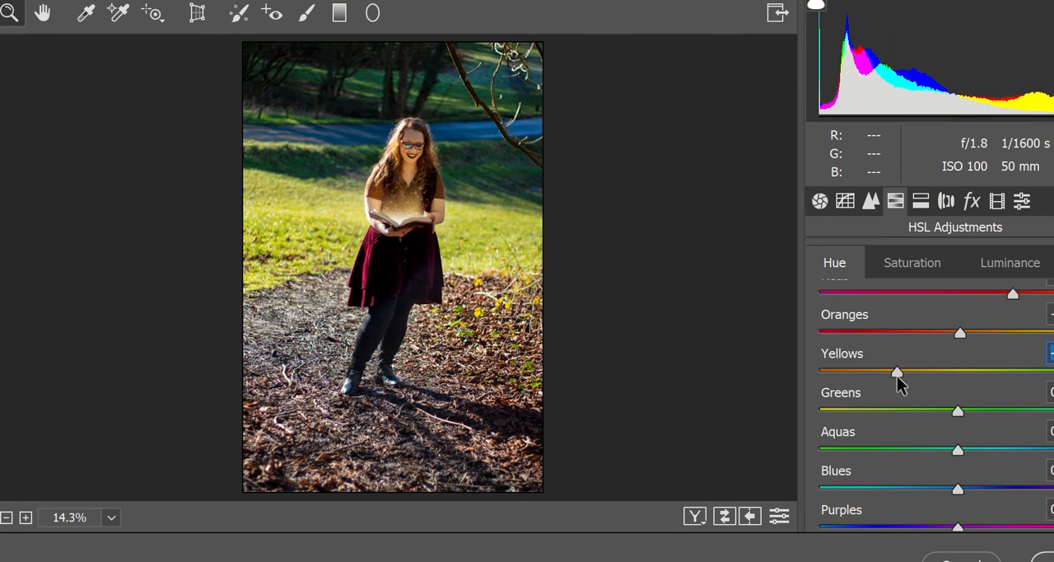
left_click_drag(896, 373, 854, 371)
left_click_drag(957, 411, 802, 426)
left_click_drag(957, 449, 947, 449)
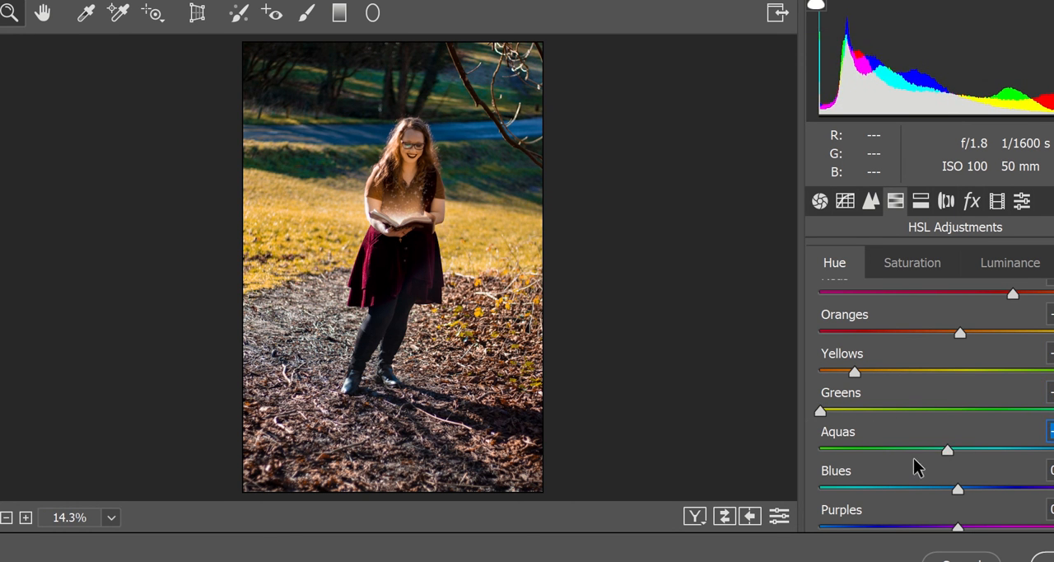
mouse_move(958, 488)
left_mouse_down()
mouse_move(1041, 488)
mouse_move(906, 489)
mouse_move(1018, 488)
mouse_move(944, 488)
mouse_move(920, 475)
mouse_move(953, 473)
left_mouse_up()
scroll(955, 412, "down", 1)
mouse_move(954, 512)
left_mouse_down()
mouse_move(690, 539)
mouse_move(962, 519)
left_mouse_up()
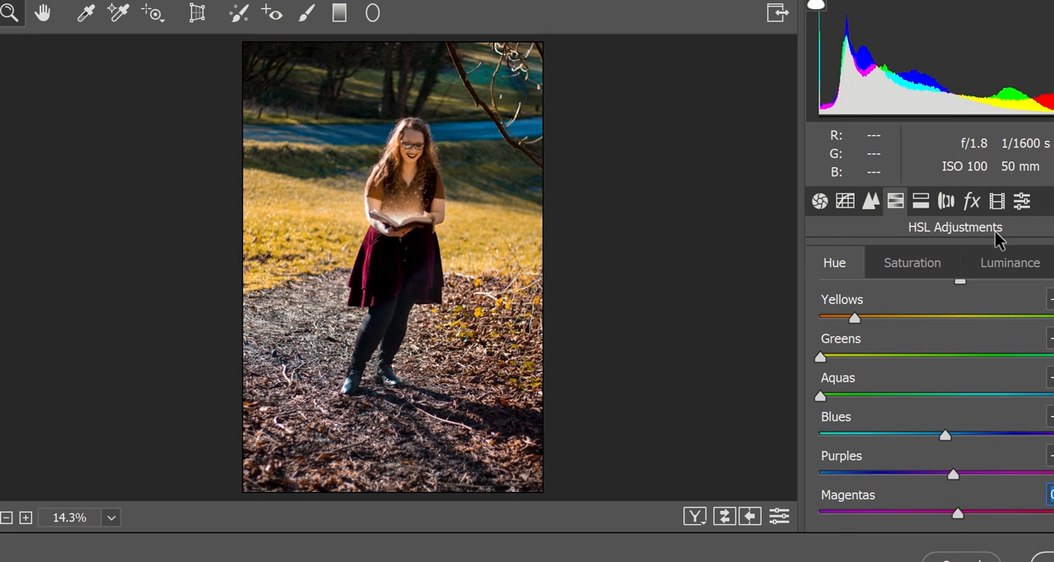
Raise the Reds and Oranges luminance in the HSL Luminance sliders, then apply the Camera Raw filter
left_click(998, 255)
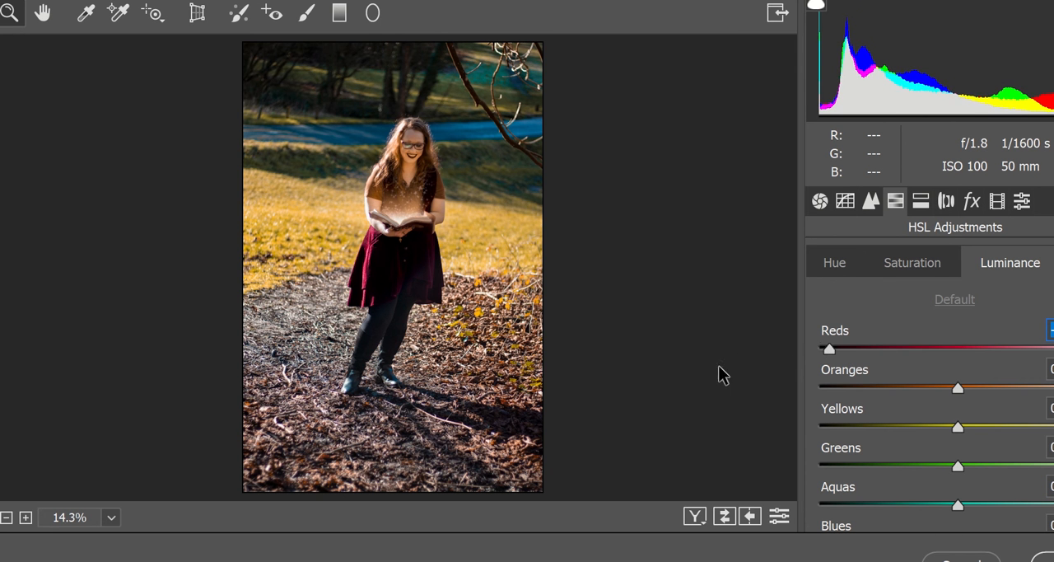
left_click_drag(1029, 341, 1009, 346)
left_click_drag(957, 387, 994, 389)
left_click_drag(958, 426, 958, 466)
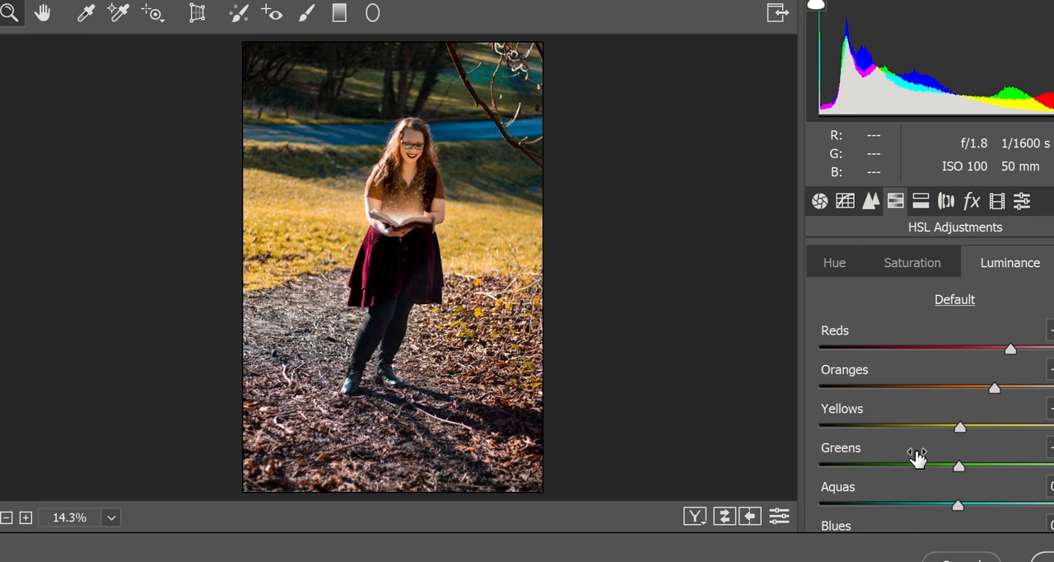
left_click(1043, 558)
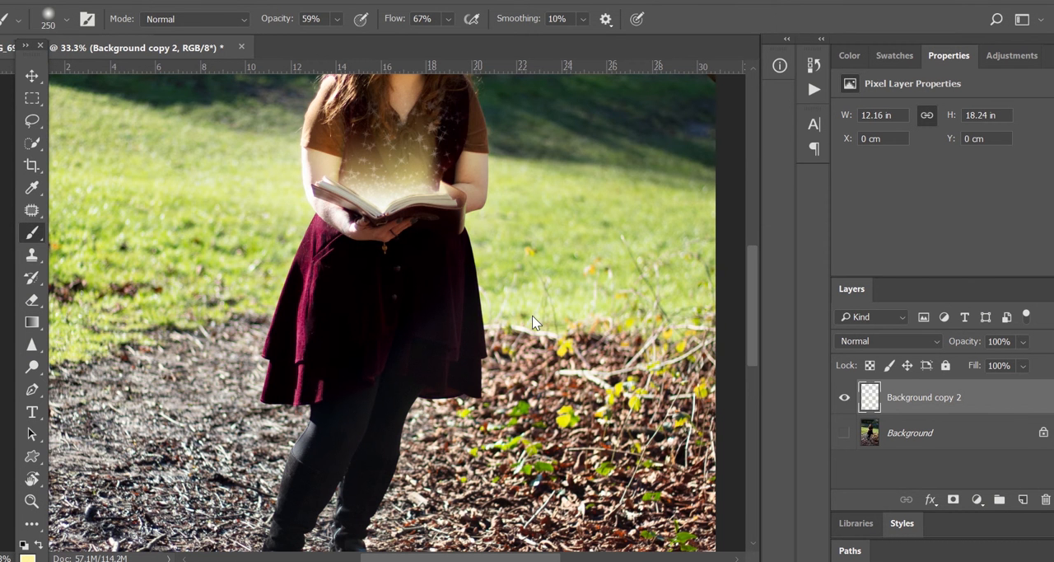
Zoom out and toggle Background copy 2's visibility to compare the graded image with the original
key("ctrl+minus")
key("ctrl+minus")
key("ctrl+minus")
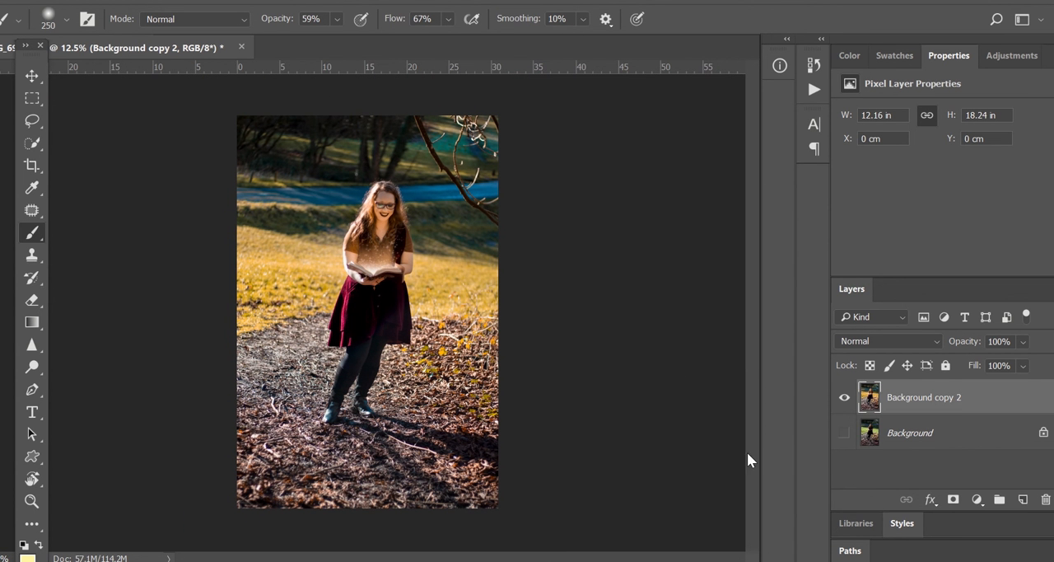
left_click(844, 398)
left_click(844, 398)
left_click(844, 397)
left_click(845, 397)
left_click(844, 398)
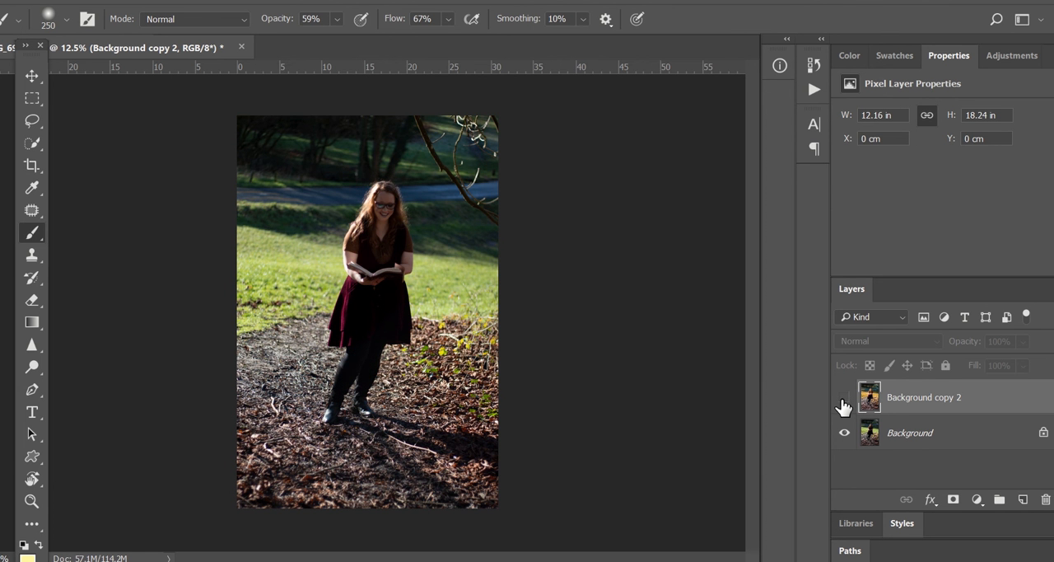
left_click(844, 399)
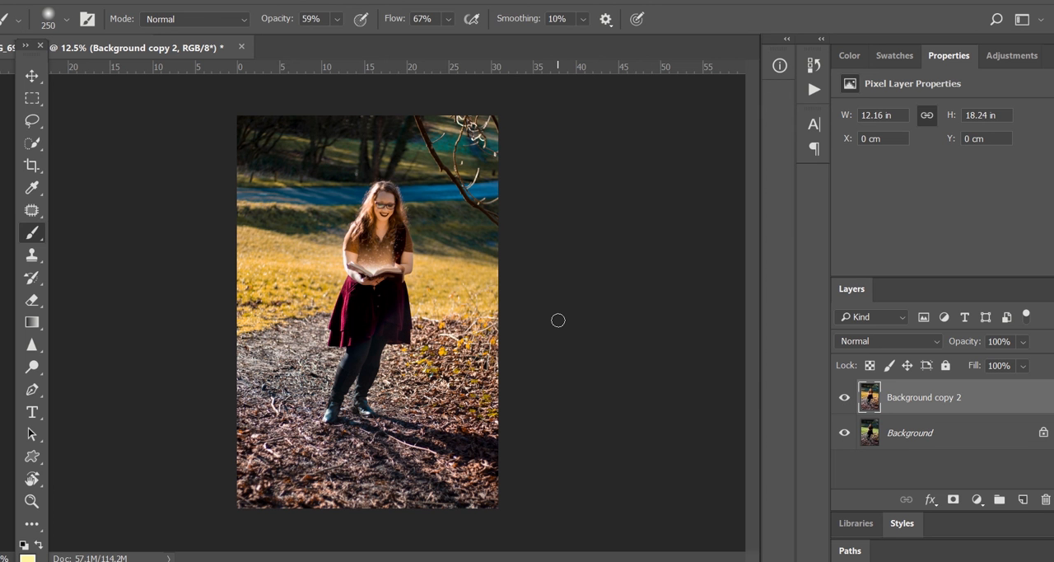